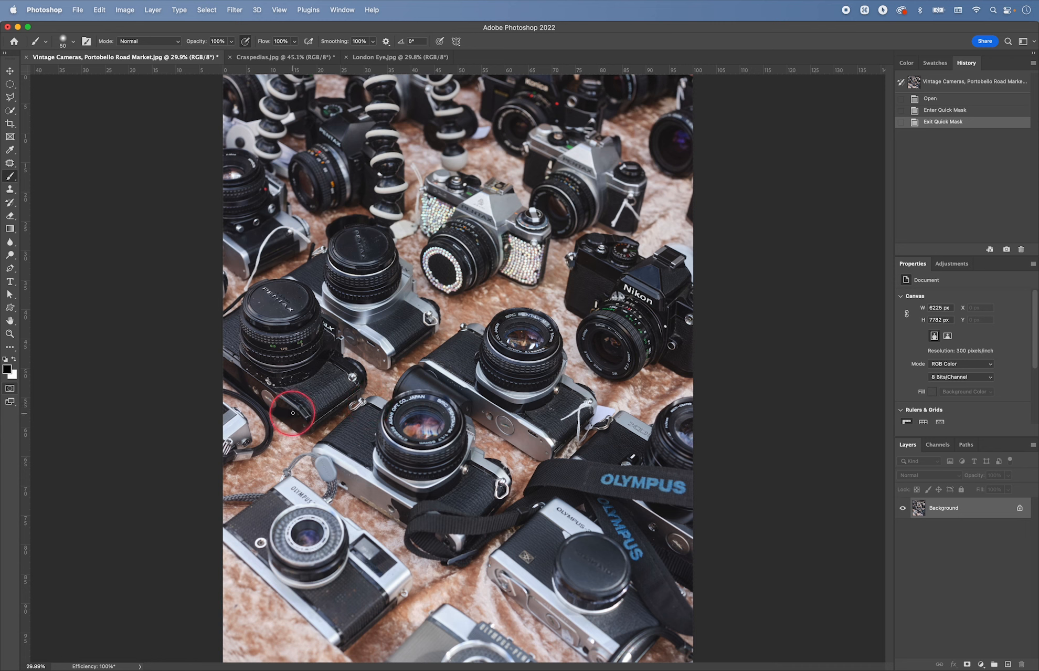
# Confirm the Quick Mask options with colour indicating Selected Areas at 50% opacity, and enter Quick Mask mode.
pyautogui.doubleClick(10, 389)
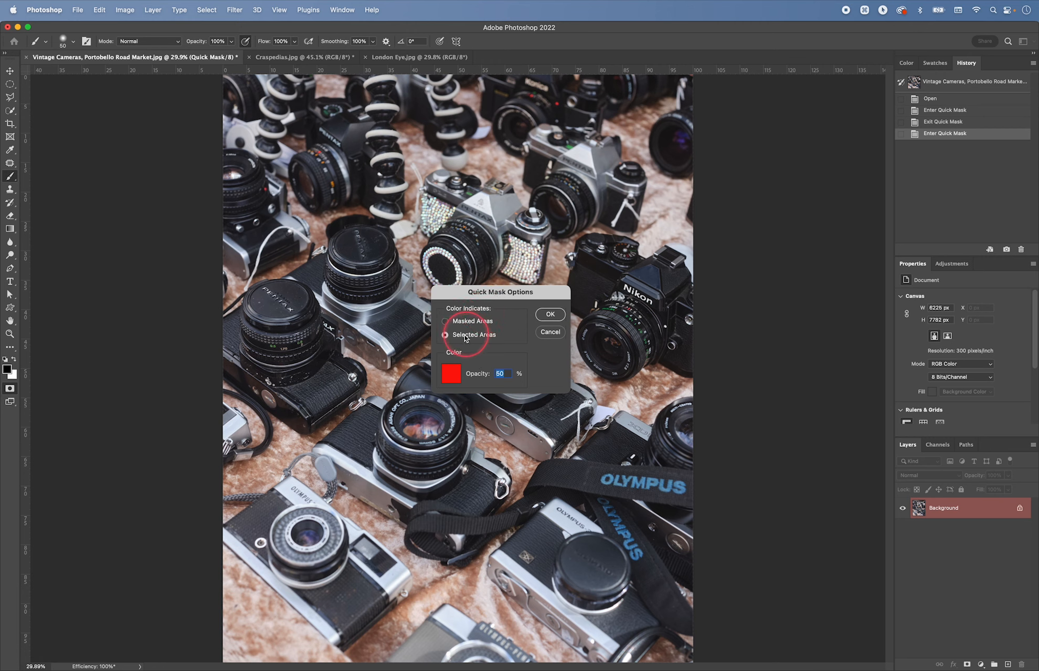
pyautogui.click(551, 315)
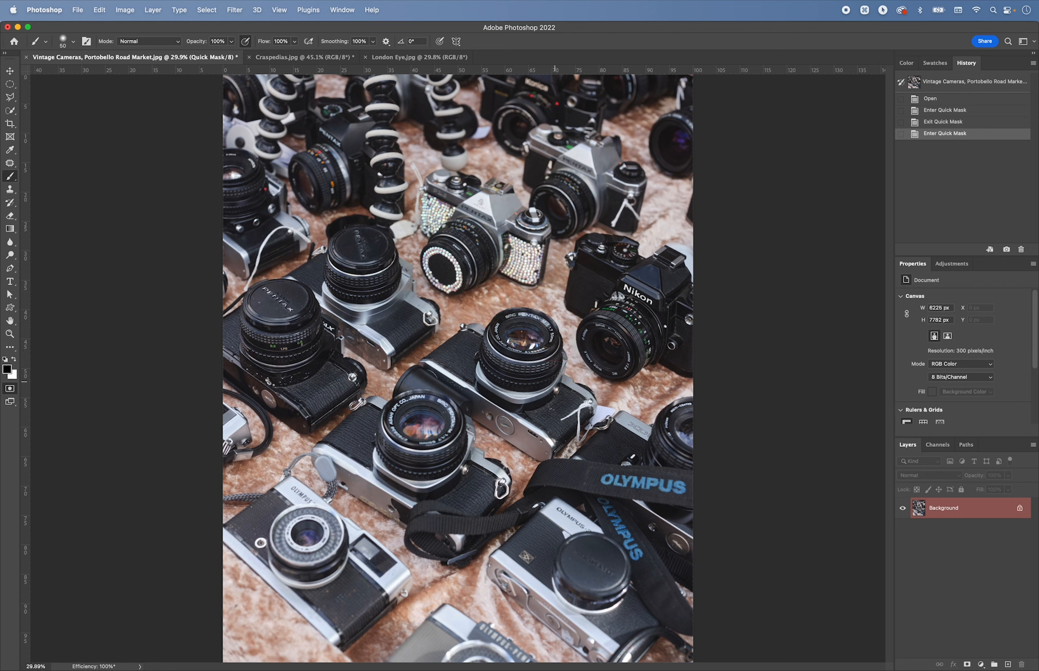
pyautogui.press('q')
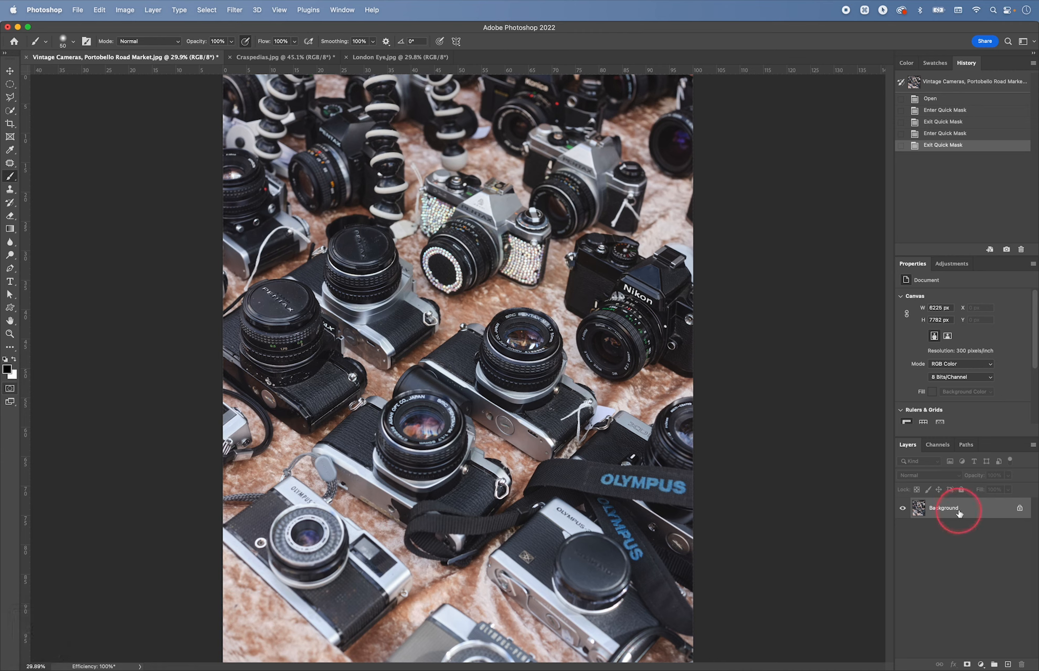
pyautogui.press('q')
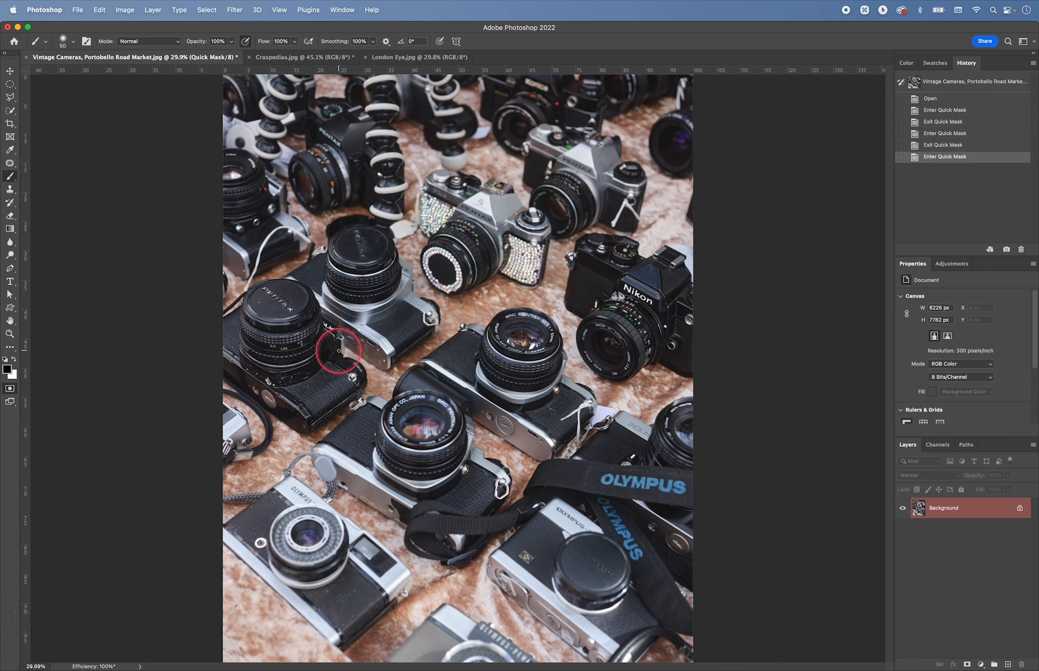
# Brush a mask line along the rear leather edge of the Asahi Pentax camera, from the body corner to the strap ring.
pyautogui.press('z')
pyautogui.moveTo(336, 436); pyautogui.dragTo(383, 465)
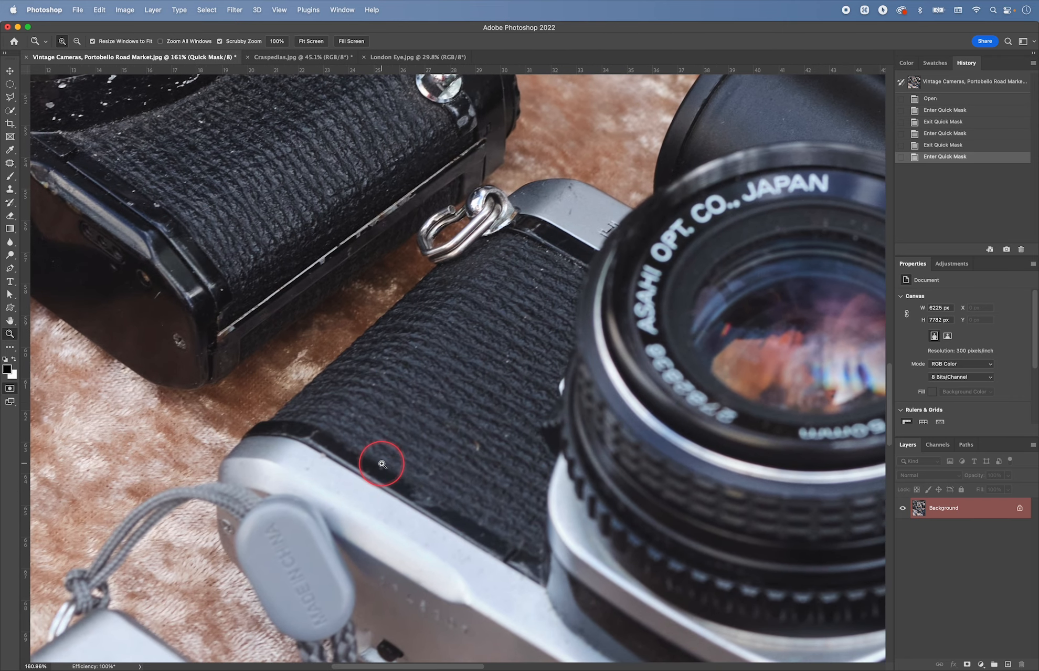
pyautogui.press('b')
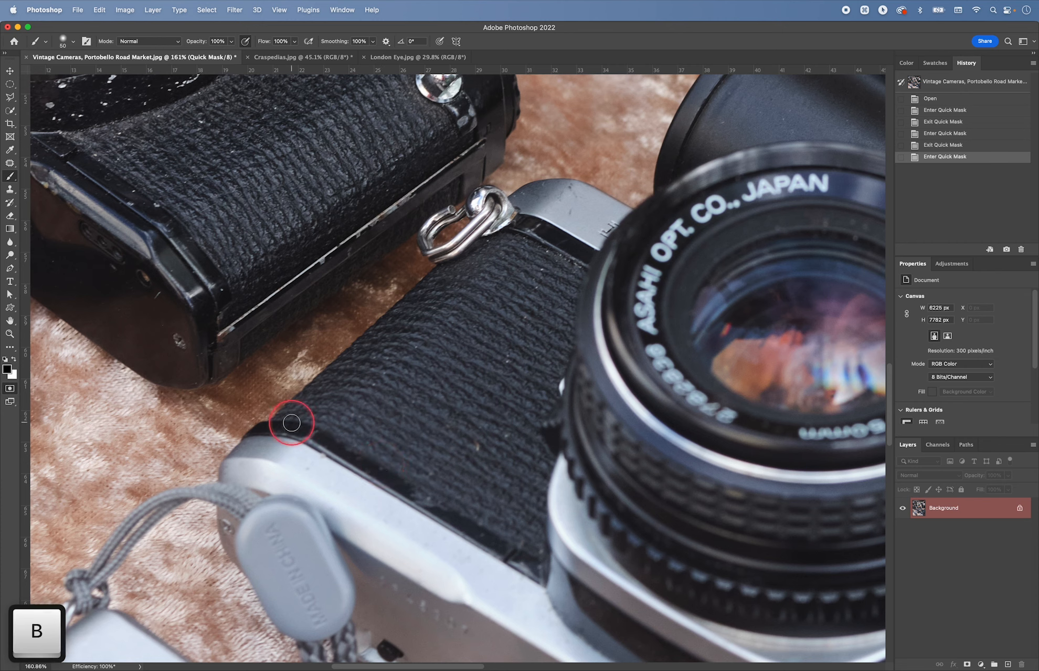
pyautogui.moveTo(302, 410); pyautogui.dragTo(269, 428)
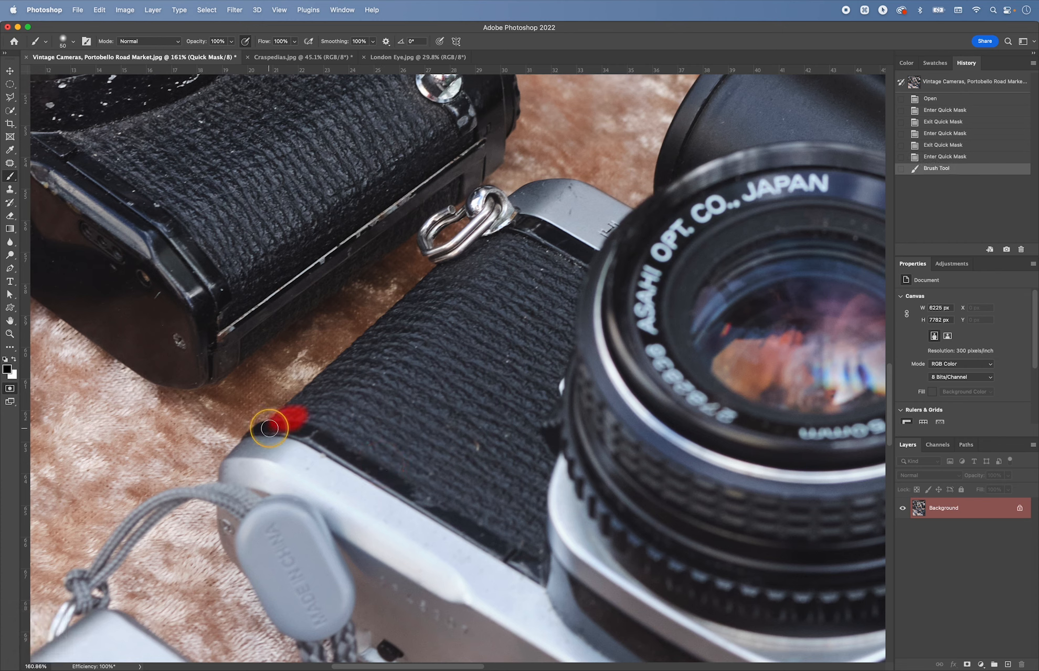
pyautogui.keyDown('shift'); pyautogui.click(442, 271); pyautogui.keyUp('shift')
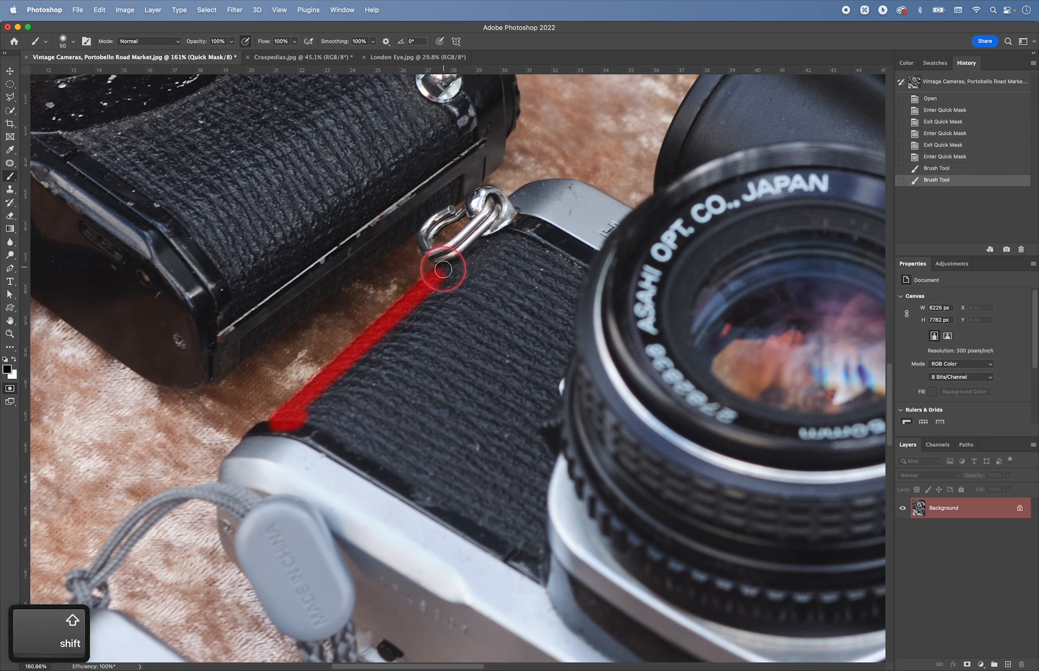
pyautogui.moveTo(443, 269)
pyautogui.mouseDown()
pyautogui.moveTo(529, 221)
pyautogui.moveTo(488, 316)
pyautogui.mouseUp()
# Extend the brushed mask past the strap ring and around the adjoining corner of the silver plate at 300% zoom.
pyautogui.press('space')
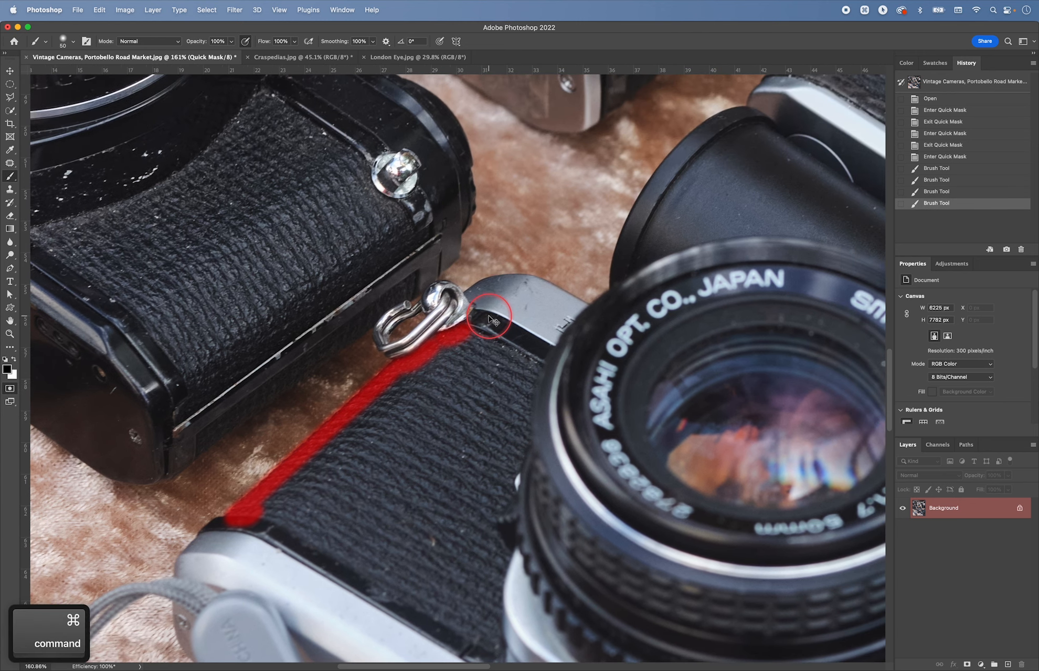
pyautogui.press('super+equal')
pyautogui.press('super+equal')
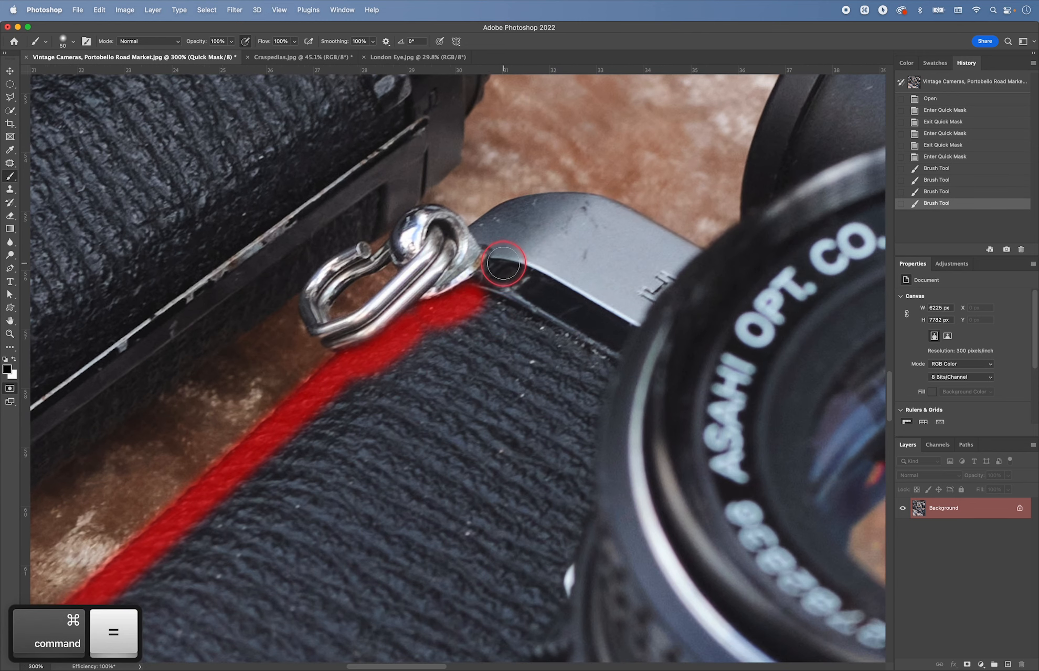
pyautogui.moveTo(501, 258); pyautogui.dragTo(463, 301)
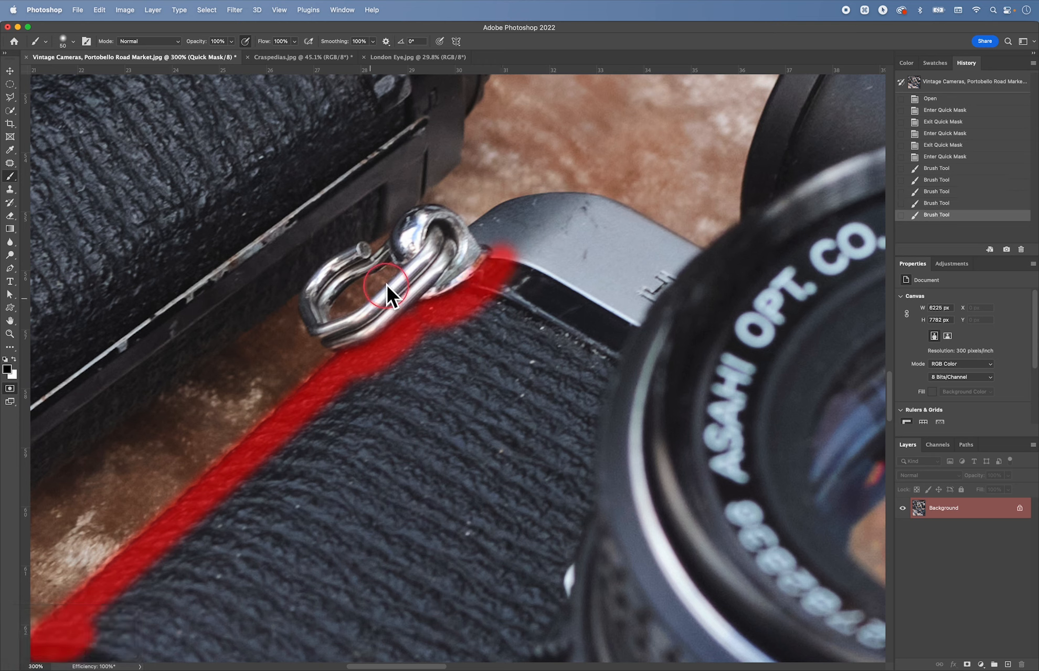
pyautogui.moveTo(490, 231)
pyautogui.mouseDown()
pyautogui.moveTo(497, 263)
pyautogui.moveTo(496, 245)
pyautogui.mouseUp()
pyautogui.click(487, 232)
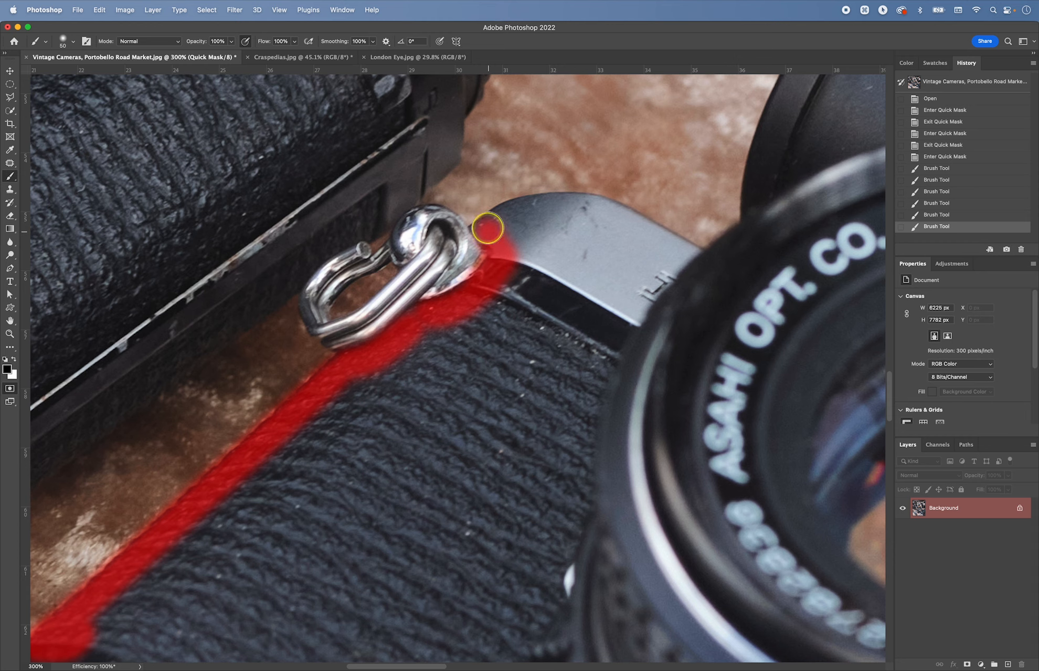
pyautogui.click(488, 228)
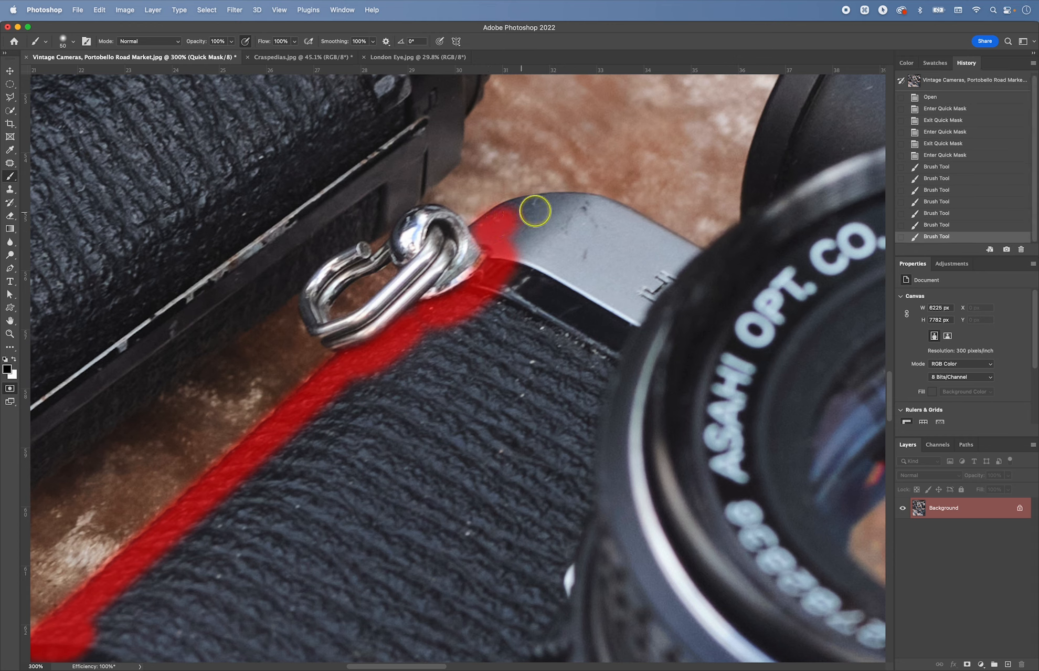
# Brush the mask over the curved silver plate between the strap ring and the lens rim.
pyautogui.moveTo(536, 210)
pyautogui.mouseDown()
pyautogui.moveTo(613, 219)
pyautogui.moveTo(730, 297)
pyautogui.mouseUp()
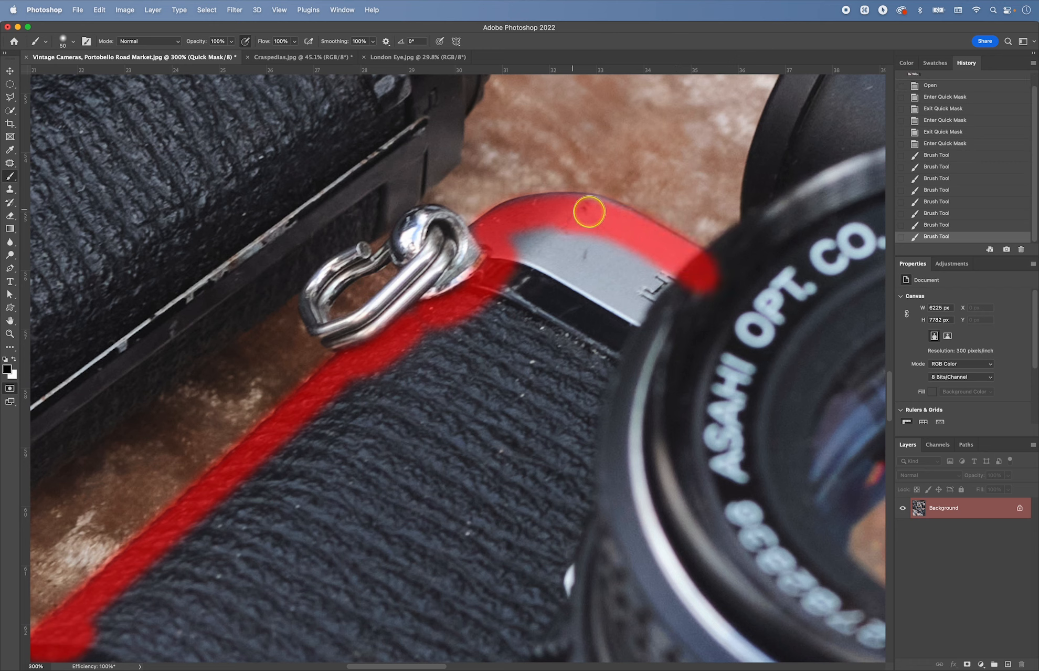
pyautogui.moveTo(538, 237)
pyautogui.mouseDown()
pyautogui.moveTo(664, 271)
pyautogui.moveTo(705, 292)
pyautogui.mouseUp()
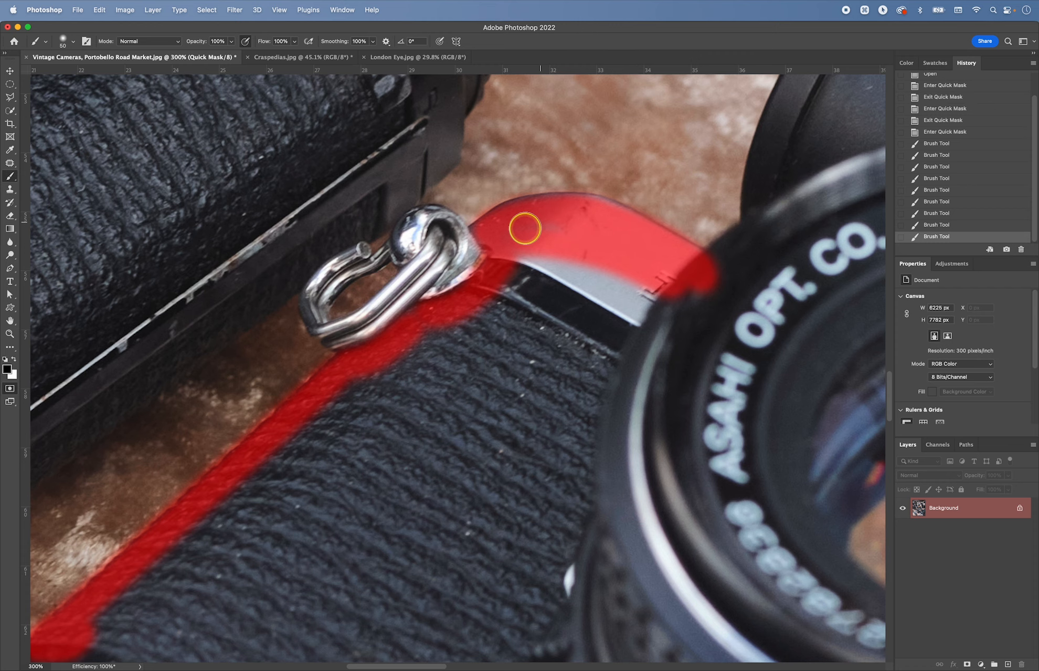
pyautogui.moveTo(524, 229)
pyautogui.mouseDown()
pyautogui.moveTo(689, 281)
pyautogui.moveTo(399, 353)
pyautogui.moveTo(373, 315)
pyautogui.moveTo(449, 270)
pyautogui.moveTo(503, 254)
pyautogui.mouseUp()
# Brush the mask around the lens's outer rim and down the stepped silver edge on its far side.
pyautogui.press('space')
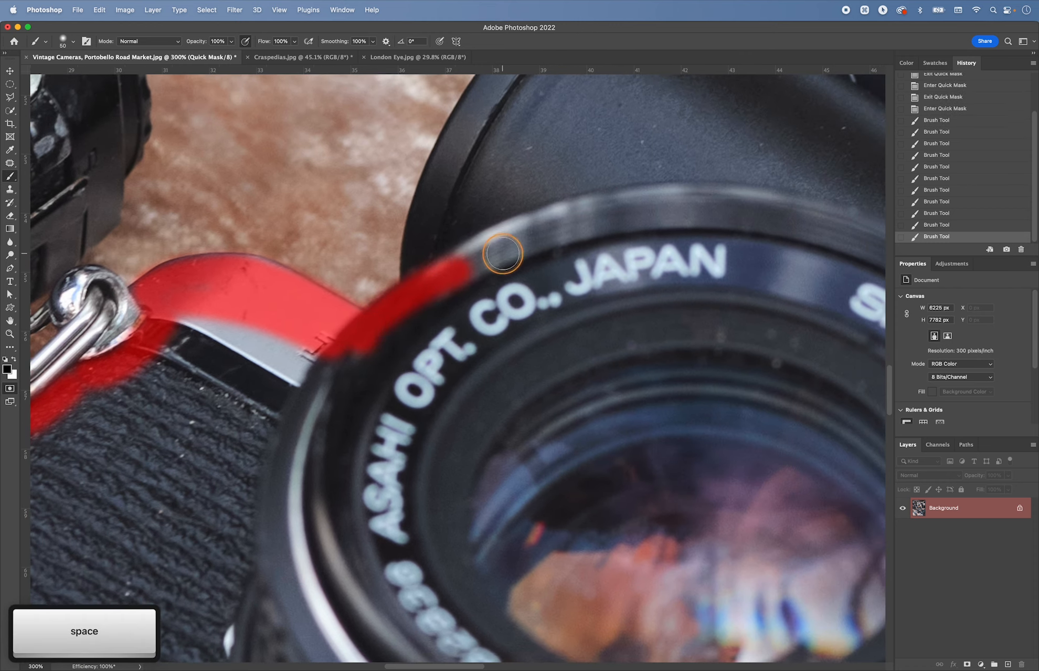
pyautogui.moveTo(583, 215)
pyautogui.mouseDown()
pyautogui.moveTo(464, 263)
pyautogui.moveTo(419, 304)
pyautogui.moveTo(571, 213)
pyautogui.moveTo(476, 258)
pyautogui.moveTo(422, 305)
pyautogui.mouseUp()
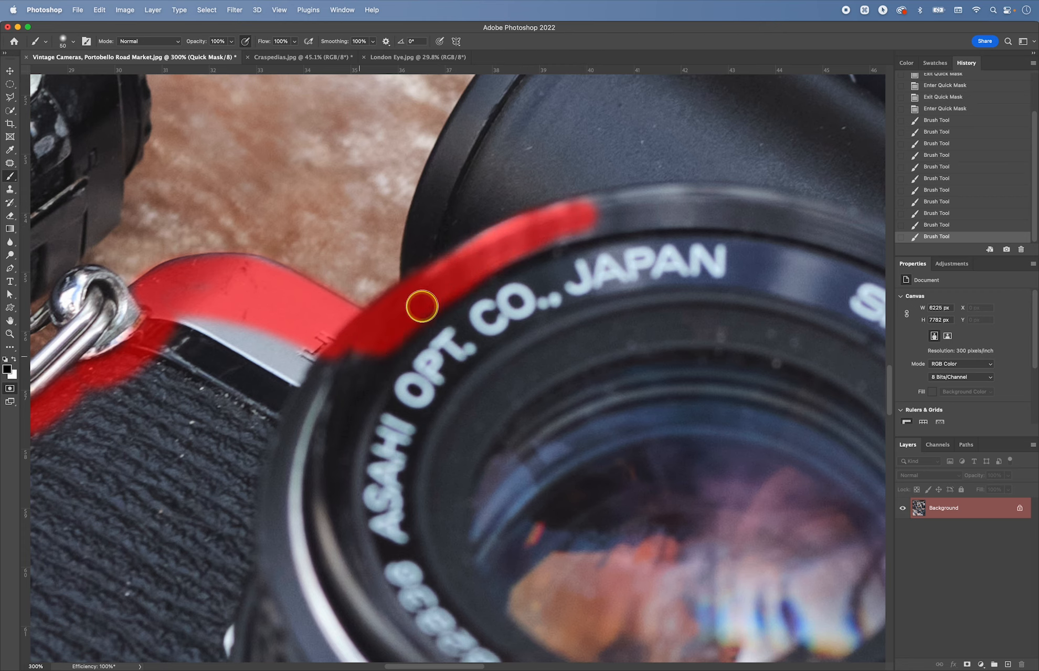
pyautogui.press('space')
pyautogui.moveTo(529, 234)
pyautogui.mouseDown()
pyautogui.moveTo(315, 306)
pyautogui.moveTo(462, 282)
pyautogui.moveTo(569, 301)
pyautogui.moveTo(643, 332)
pyautogui.moveTo(497, 264)
pyautogui.moveTo(567, 292)
pyautogui.moveTo(494, 243)
pyautogui.moveTo(381, 214)
pyautogui.moveTo(537, 282)
pyautogui.moveTo(656, 380)
pyautogui.moveTo(604, 312)
pyautogui.moveTo(518, 266)
pyautogui.moveTo(614, 353)
pyautogui.moveTo(549, 276)
pyautogui.moveTo(552, 253)
pyautogui.moveTo(522, 228)
pyautogui.moveTo(588, 295)
pyautogui.moveTo(634, 392)
pyautogui.moveTo(609, 328)
pyautogui.moveTo(519, 222)
pyautogui.moveTo(597, 317)
pyautogui.moveTo(629, 387)
pyautogui.moveTo(551, 328)
pyautogui.moveTo(553, 303)
pyautogui.moveTo(629, 333)
pyautogui.moveTo(566, 339)
pyautogui.moveTo(550, 329)
pyautogui.moveTo(575, 303)
pyautogui.moveTo(630, 334)
pyautogui.moveTo(470, 266)
pyautogui.moveTo(506, 424)
pyautogui.moveTo(517, 388)
pyautogui.moveTo(492, 563)
pyautogui.moveTo(495, 538)
pyautogui.moveTo(564, 581)
pyautogui.mouseUp()
pyautogui.press('space')
pyautogui.press('space')
pyautogui.press('space')
pyautogui.press('space')
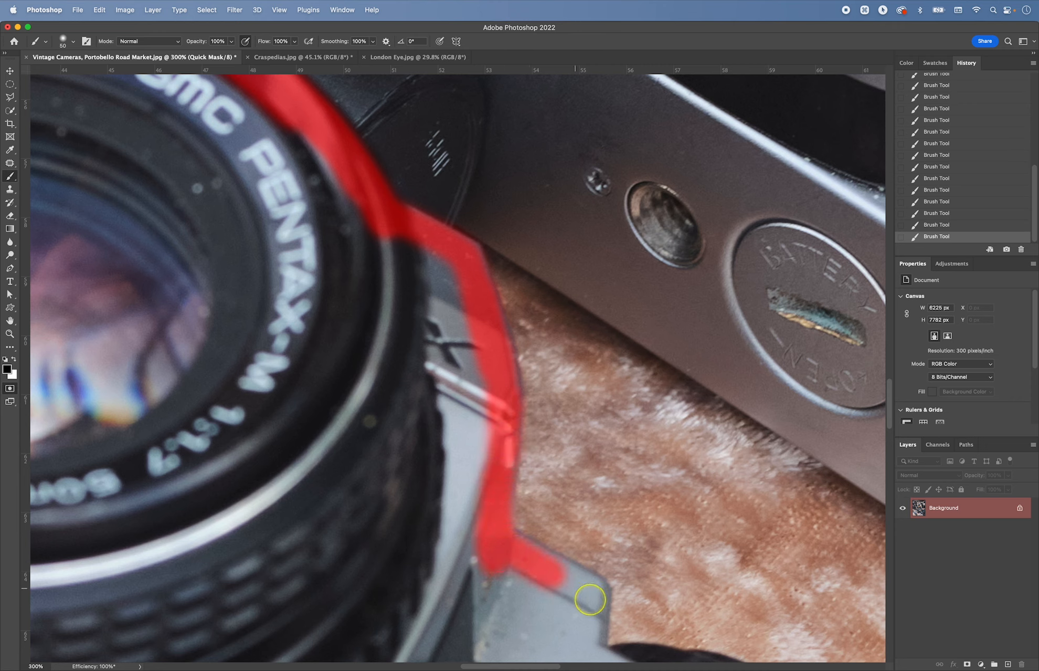
# Continue the mask along the silver corner beside the lens and over the black dial's outer edge.
pyautogui.click(599, 593)
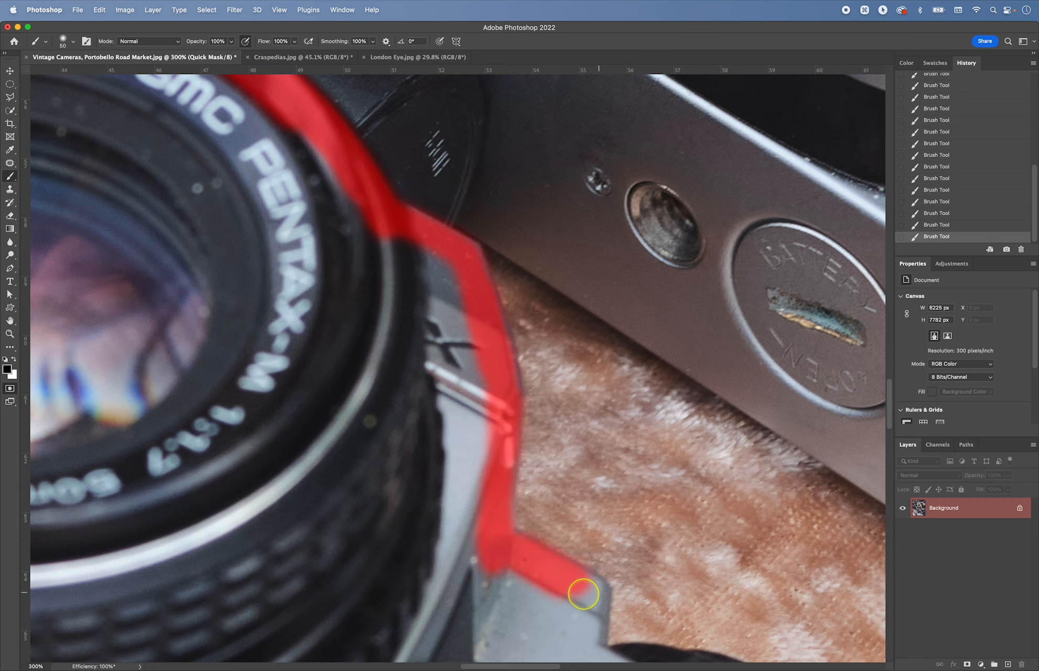
pyautogui.press('space')
pyautogui.moveTo(575, 608)
pyautogui.mouseDown()
pyautogui.moveTo(501, 481)
pyautogui.moveTo(467, 408)
pyautogui.moveTo(464, 497)
pyautogui.moveTo(460, 433)
pyautogui.mouseUp()
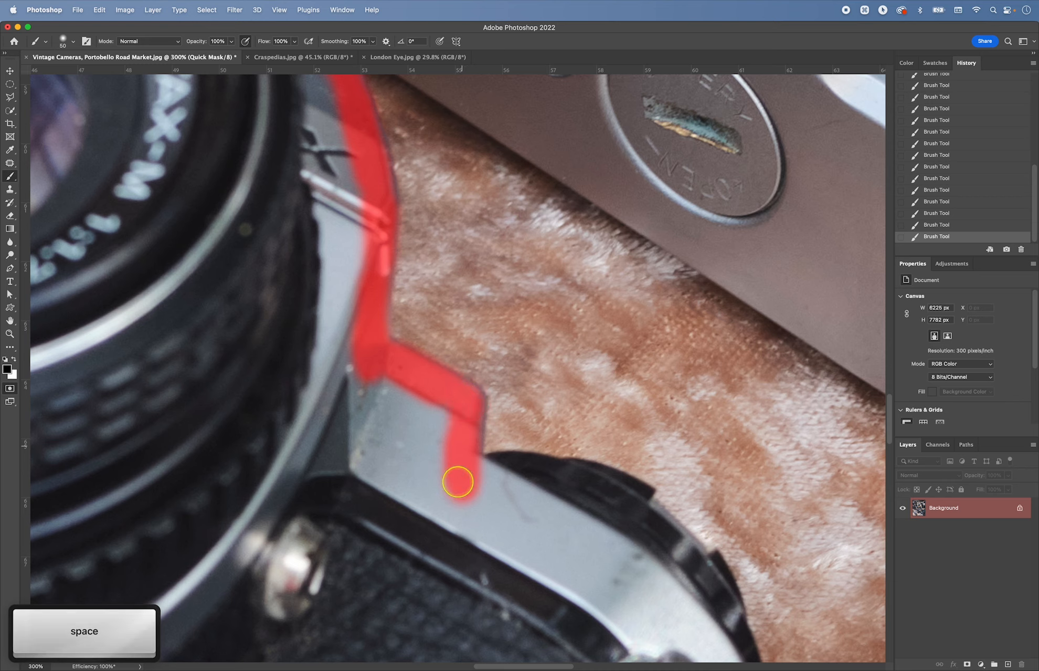
pyautogui.moveTo(458, 480)
pyautogui.mouseDown()
pyautogui.moveTo(482, 470)
pyautogui.moveTo(576, 476)
pyautogui.moveTo(524, 473)
pyautogui.moveTo(614, 482)
pyautogui.moveTo(643, 503)
pyautogui.moveTo(579, 475)
pyautogui.moveTo(471, 392)
pyautogui.mouseUp()
pyautogui.press('space')
pyautogui.moveTo(513, 424)
pyautogui.mouseDown()
pyautogui.moveTo(575, 470)
pyautogui.moveTo(508, 411)
pyautogui.moveTo(579, 480)
pyautogui.moveTo(582, 464)
pyautogui.moveTo(603, 519)
pyautogui.moveTo(527, 410)
pyautogui.moveTo(503, 413)
pyautogui.moveTo(493, 381)
pyautogui.moveTo(505, 378)
pyautogui.moveTo(518, 436)
pyautogui.moveTo(487, 346)
pyautogui.moveTo(487, 360)
pyautogui.moveTo(529, 341)
pyautogui.mouseUp()
pyautogui.press('space')
pyautogui.click(490, 345)
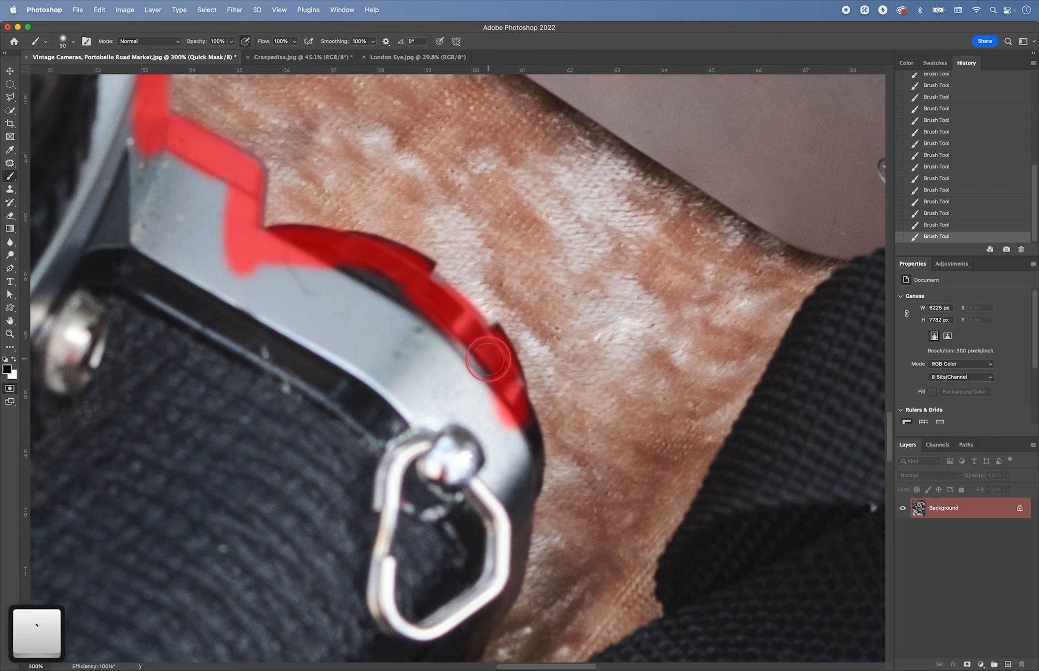
# Fill in the dial's notched edge and extend the mask down the body's end beside the triangular strap ring.
pyautogui.moveTo(487, 325)
pyautogui.mouseDown()
pyautogui.moveTo(479, 290)
pyautogui.moveTo(495, 351)
pyautogui.mouseUp()
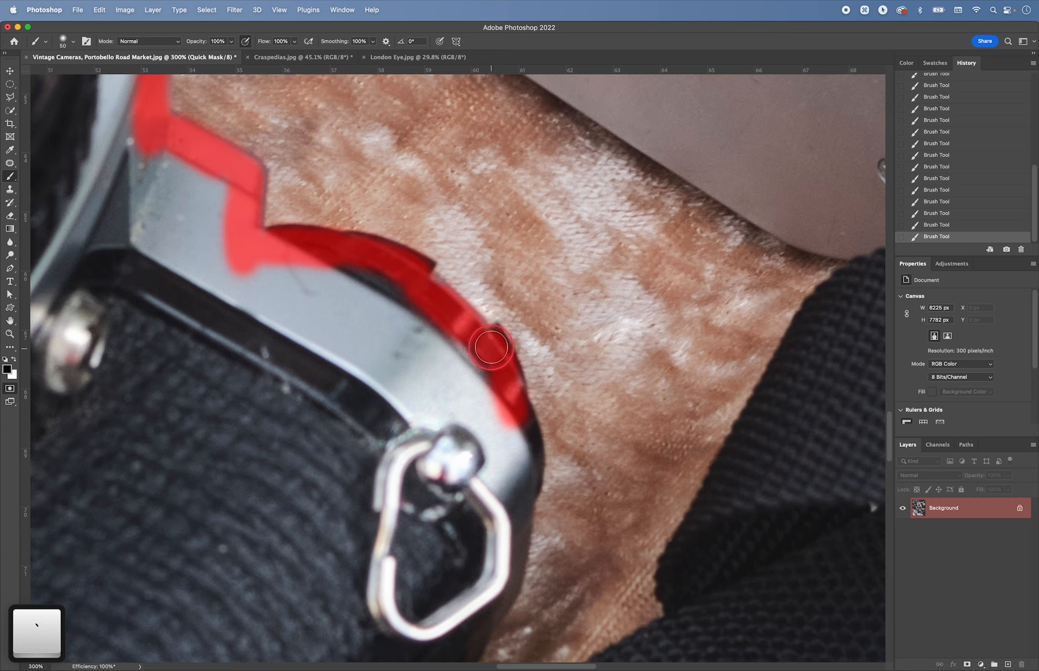
pyautogui.moveTo(499, 400)
pyautogui.mouseDown()
pyautogui.moveTo(530, 472)
pyautogui.moveTo(516, 431)
pyautogui.moveTo(515, 475)
pyautogui.mouseUp()
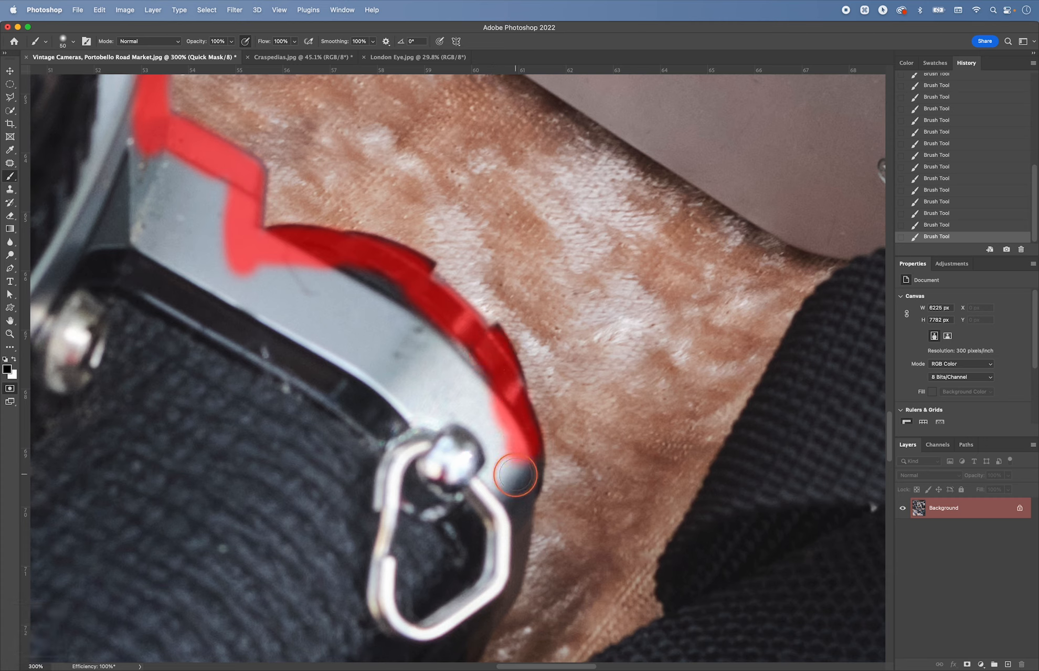
pyautogui.keyDown('shift'); pyautogui.click(515, 501); pyautogui.keyUp('shift')
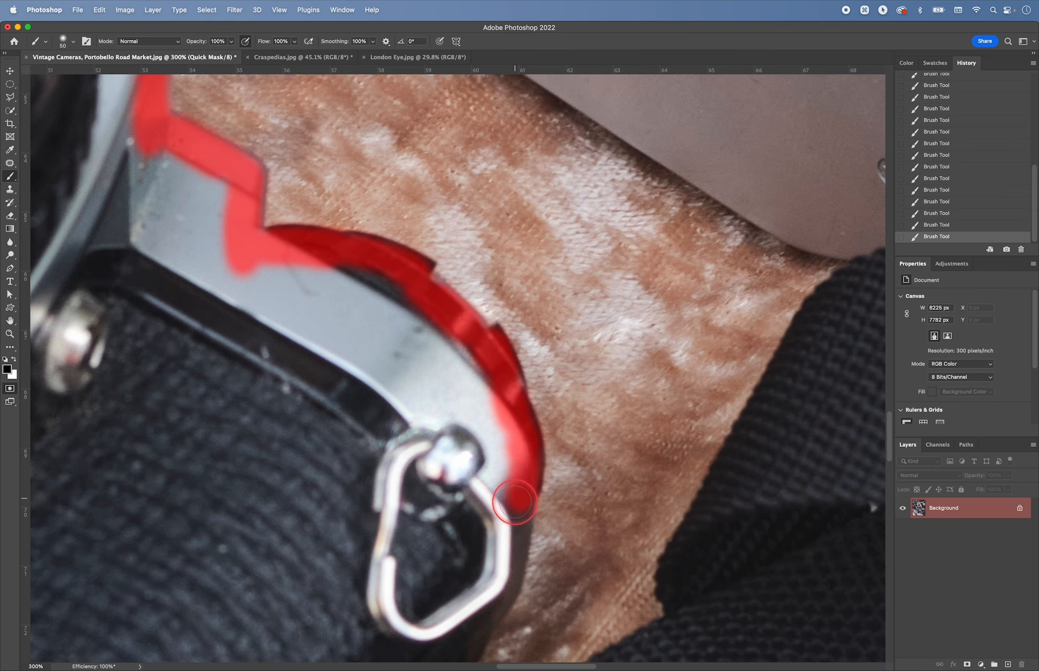
# Brush the mask around the rest of the camera's strap-side end and back along the body's lower edge.
pyautogui.press('space')
pyautogui.moveTo(508, 545)
pyautogui.mouseDown()
pyautogui.moveTo(512, 332)
pyautogui.moveTo(505, 375)
pyautogui.moveTo(509, 345)
pyautogui.moveTo(447, 452)
pyautogui.moveTo(468, 430)
pyautogui.moveTo(367, 524)
pyautogui.moveTo(334, 573)
pyautogui.moveTo(418, 487)
pyautogui.moveTo(343, 563)
pyautogui.moveTo(447, 419)
pyautogui.moveTo(308, 422)
pyautogui.moveTo(234, 403)
pyautogui.moveTo(538, 371)
pyautogui.moveTo(351, 337)
pyautogui.moveTo(582, 405)
pyautogui.mouseUp()
pyautogui.moveTo(575, 402)
pyautogui.mouseDown()
pyautogui.moveTo(430, 330)
pyautogui.moveTo(569, 362)
pyautogui.mouseUp()
pyautogui.moveTo(579, 363)
pyautogui.mouseDown()
pyautogui.moveTo(521, 349)
pyautogui.moveTo(275, 377)
pyautogui.moveTo(226, 462)
pyautogui.moveTo(205, 603)
pyautogui.moveTo(387, 508)
pyautogui.moveTo(305, 447)
pyautogui.mouseUp()
pyautogui.moveTo(278, 431); pyautogui.dragTo(298, 444)
pyautogui.keyDown('shift'); pyautogui.click(126, 297); pyautogui.keyUp('shift')
pyautogui.moveTo(128, 295); pyautogui.dragTo(480, 472)
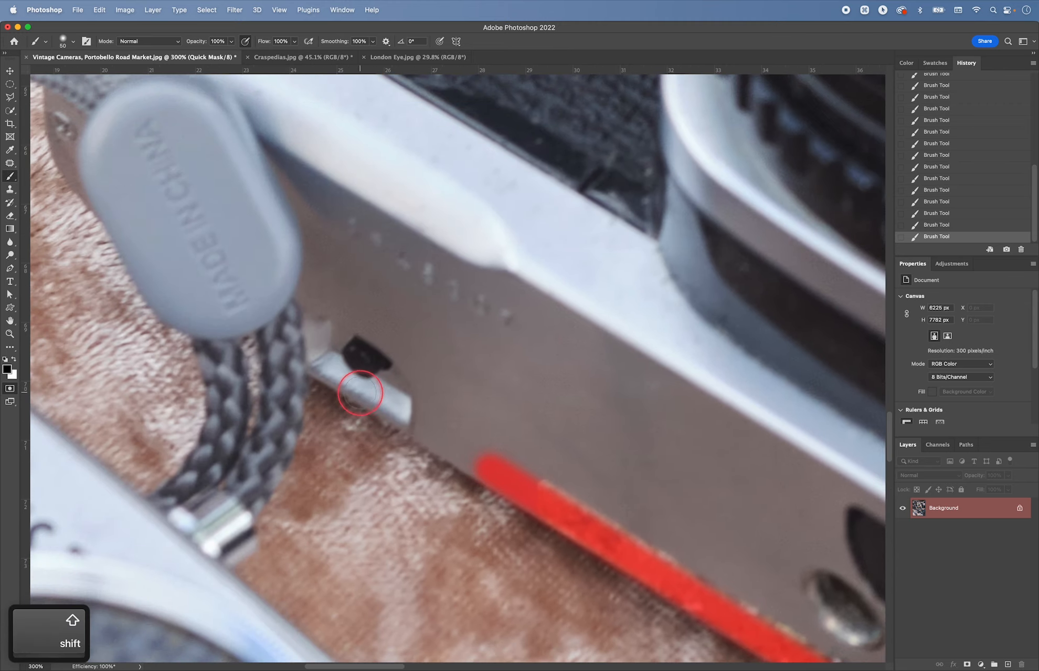
# Carry the mask past the metal tab and around the grey MADE IN CHINA tag to close the camera outline.
pyautogui.keyDown('shift'); pyautogui.click(359, 390); pyautogui.keyUp('shift')
pyautogui.keyDown('shift'); pyautogui.click(323, 364); pyautogui.keyUp('shift')
pyautogui.keyDown('shift'); pyautogui.click(306, 296); pyautogui.keyUp('shift')
pyautogui.moveTo(306, 290); pyautogui.dragTo(364, 393)
pyautogui.moveTo(347, 267)
pyautogui.mouseDown()
pyautogui.moveTo(371, 388)
pyautogui.moveTo(445, 503)
pyautogui.moveTo(420, 399)
pyautogui.moveTo(266, 271)
pyautogui.moveTo(183, 241)
pyautogui.moveTo(258, 162)
pyautogui.moveTo(245, 169)
pyautogui.moveTo(360, 101)
pyautogui.mouseUp()
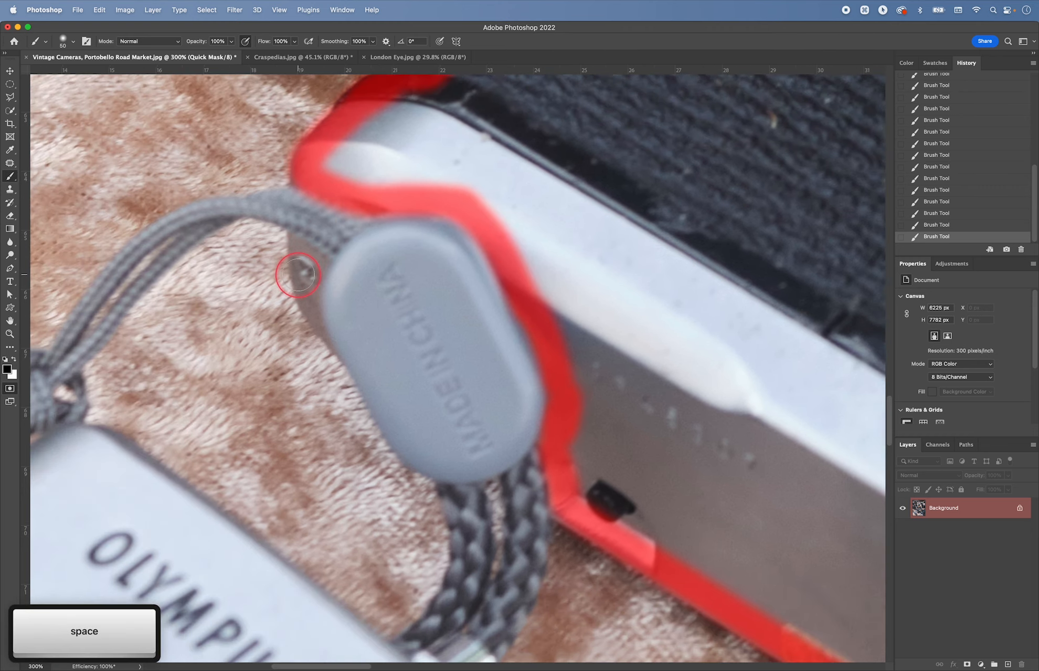
# Reduce the brush size to 25 and mask the small piece of camera body between the cord and the tag.
pyautogui.press('[')
pyautogui.moveTo(289, 237)
pyautogui.mouseDown()
pyautogui.moveTo(308, 320)
pyautogui.moveTo(320, 268)
pyautogui.moveTo(305, 283)
pyautogui.mouseUp()
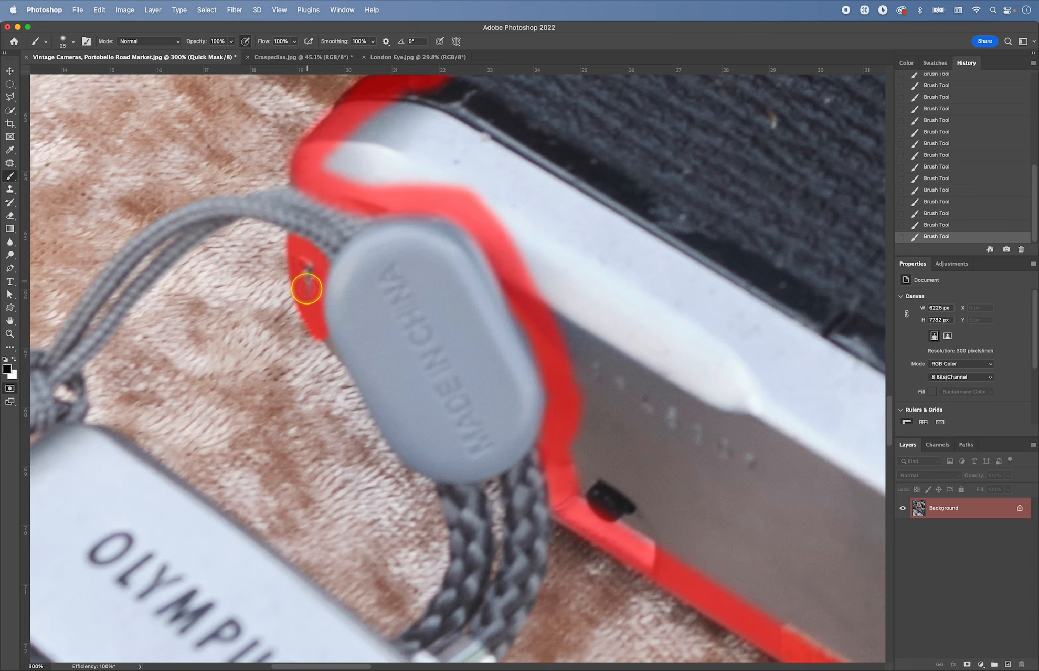
# Brush the mask over the narrow gap in the black strap and outline the camera part showing beneath it.
pyautogui.moveTo(464, 366)
pyautogui.mouseDown()
pyautogui.moveTo(293, 249)
pyautogui.moveTo(529, 269)
pyautogui.moveTo(297, 255)
pyautogui.moveTo(486, 264)
pyautogui.mouseUp()
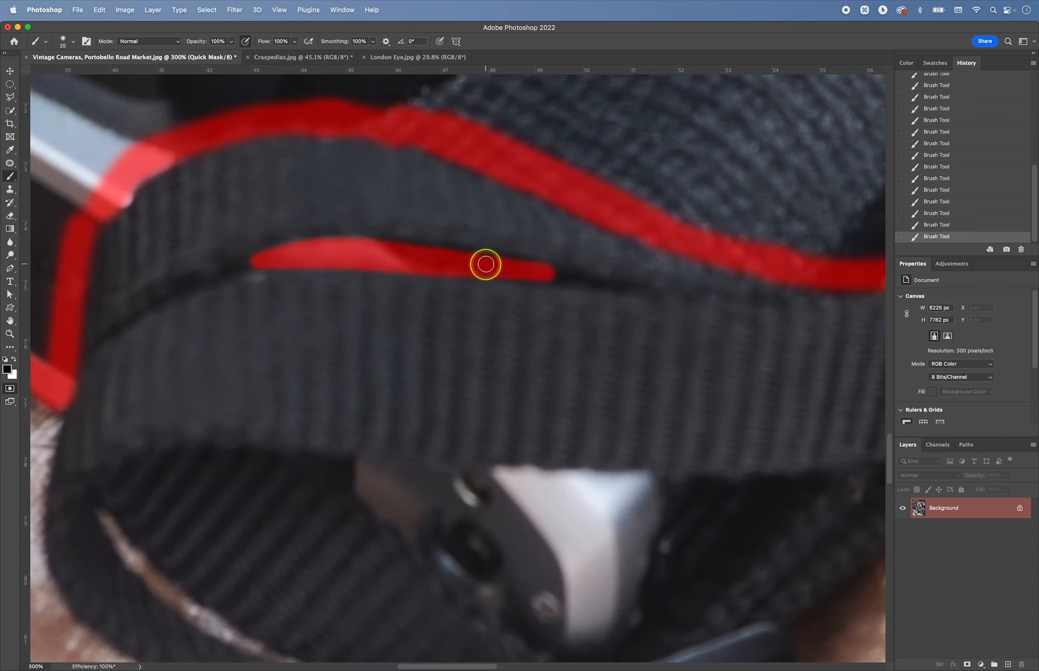
pyautogui.moveTo(424, 479); pyautogui.dragTo(238, 300)
pyautogui.moveTo(174, 287)
pyautogui.mouseDown()
pyautogui.moveTo(566, 303)
pyautogui.moveTo(460, 358)
pyautogui.moveTo(439, 455)
pyautogui.moveTo(384, 473)
pyautogui.moveTo(227, 370)
pyautogui.moveTo(253, 370)
pyautogui.moveTo(162, 280)
pyautogui.mouseUp()
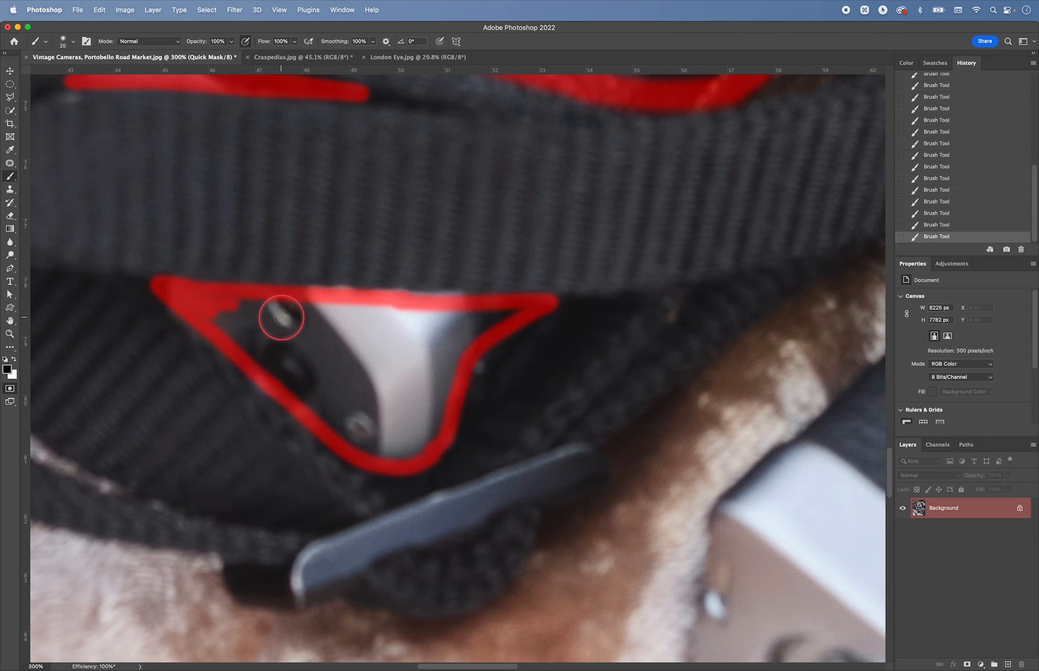
# Enlarge the brush to 300 and paint a mask patch on the leather inside the camera outline.
pyautogui.press('super+minus')
pyautogui.press('super+minus')
pyautogui.press('super+minus')
pyautogui.press('super+minus')
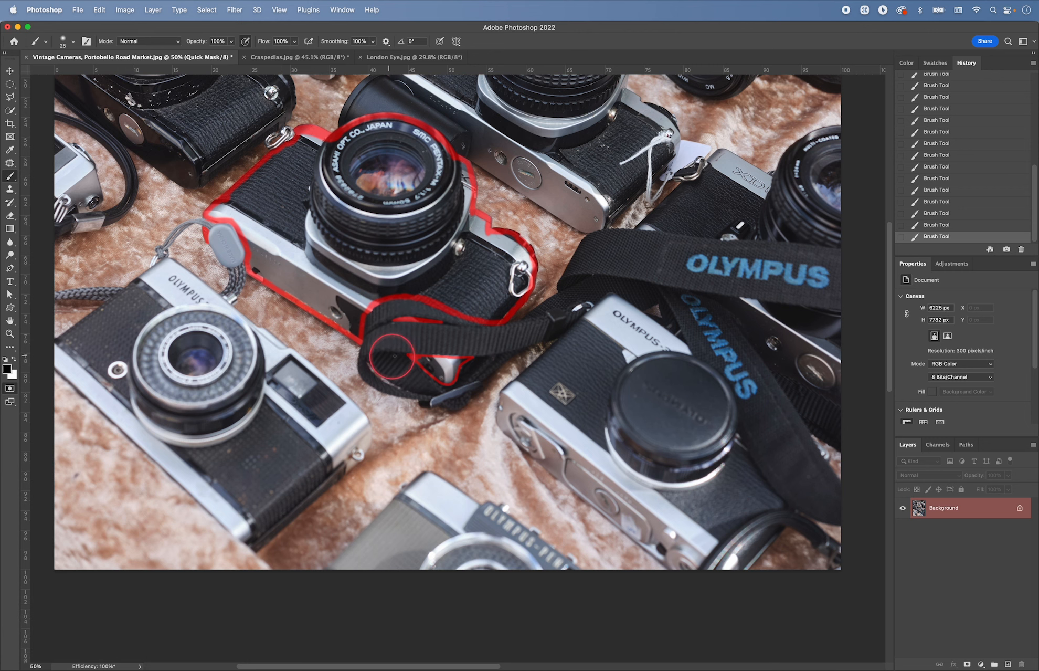
pyautogui.press('space')
pyautogui.moveTo(370, 345); pyautogui.dragTo(380, 408)
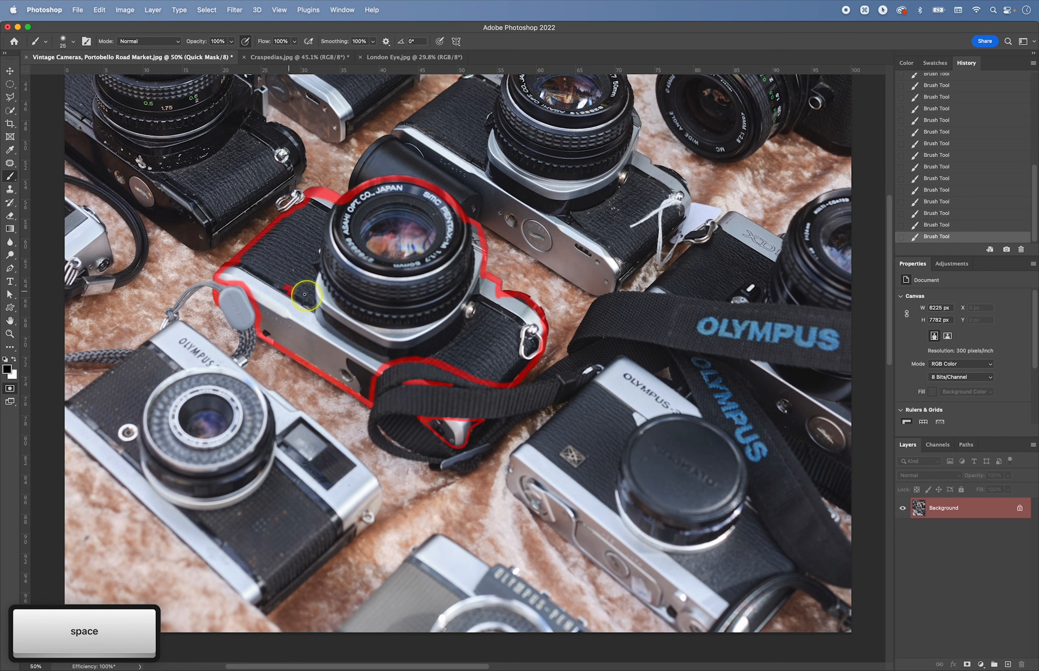
pyautogui.moveTo(304, 293); pyautogui.dragTo(297, 294)
pyautogui.press(']')
pyautogui.press(']')
pyautogui.press(']')
pyautogui.press(']')
pyautogui.press(']')
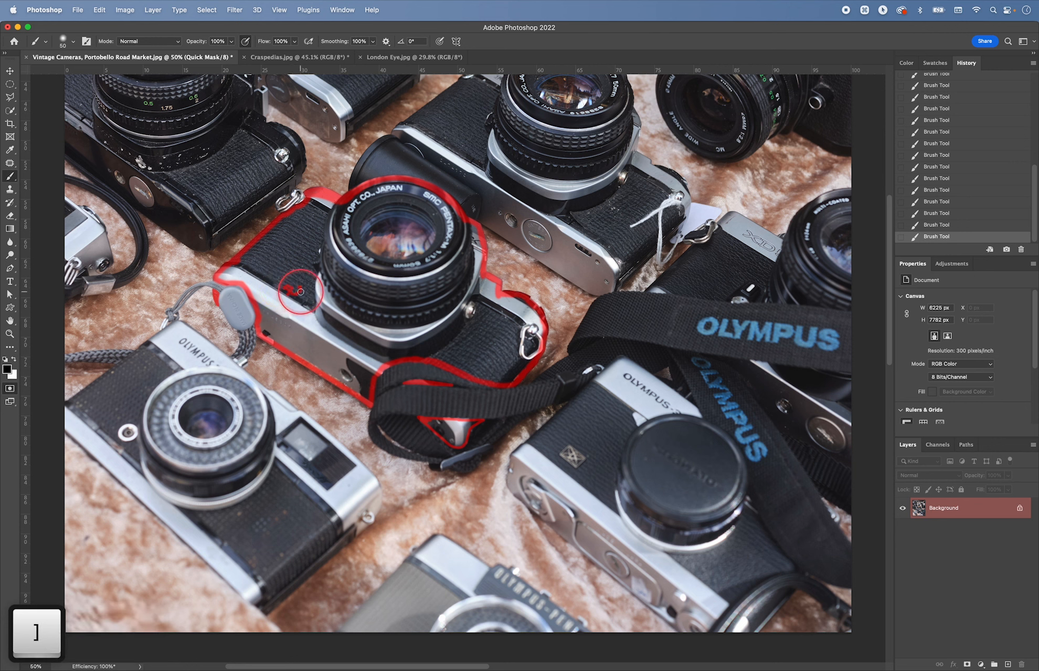
pyautogui.press(']')
pyautogui.press(']')
pyautogui.press(']')
pyautogui.press(']')
pyautogui.press(']')
pyautogui.press(']')
pyautogui.press(']')
pyautogui.press(']')
pyautogui.press(']')
pyautogui.press(']')
pyautogui.press(']')
pyautogui.click(294, 292)
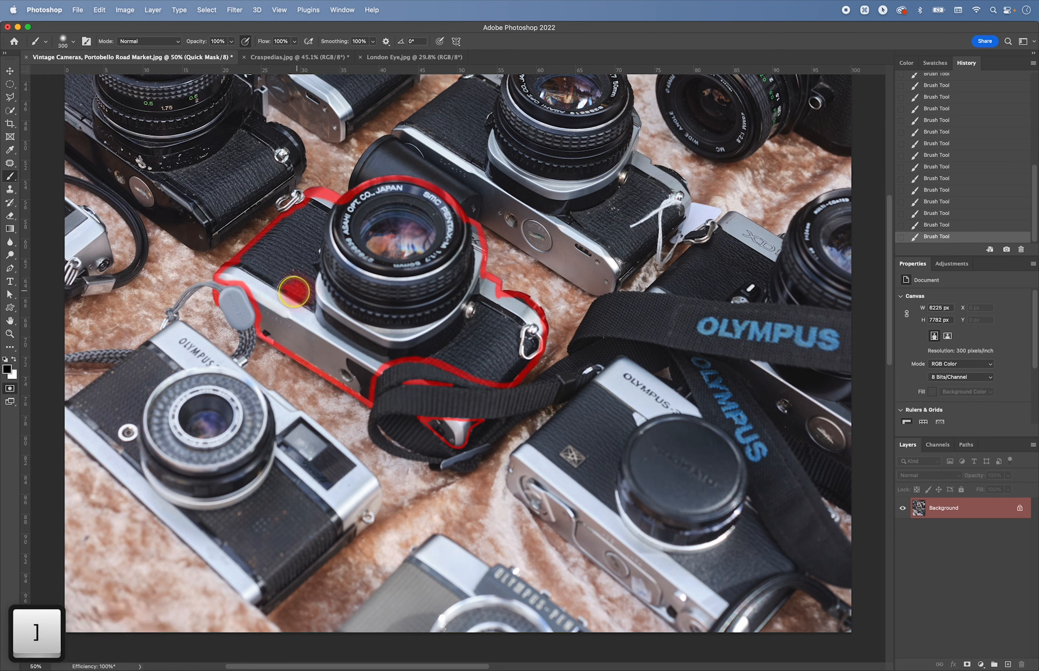
pyautogui.moveTo(293, 289); pyautogui.dragTo(299, 292)
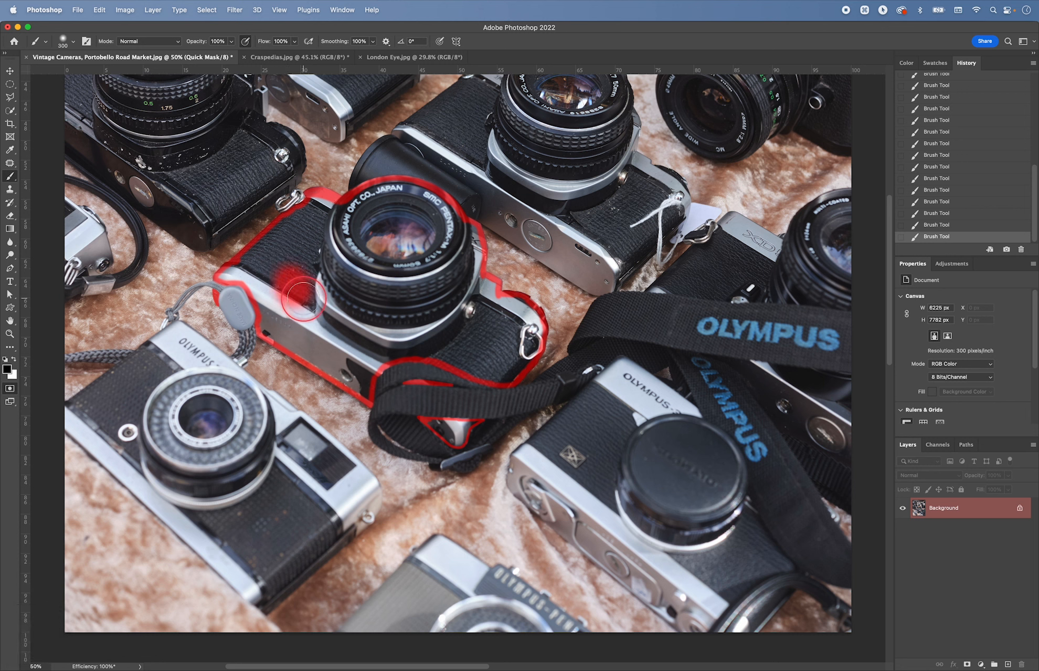
# Select everything outside the painted camera outline with the Magic Wand and invert the selection.
pyautogui.press('w')
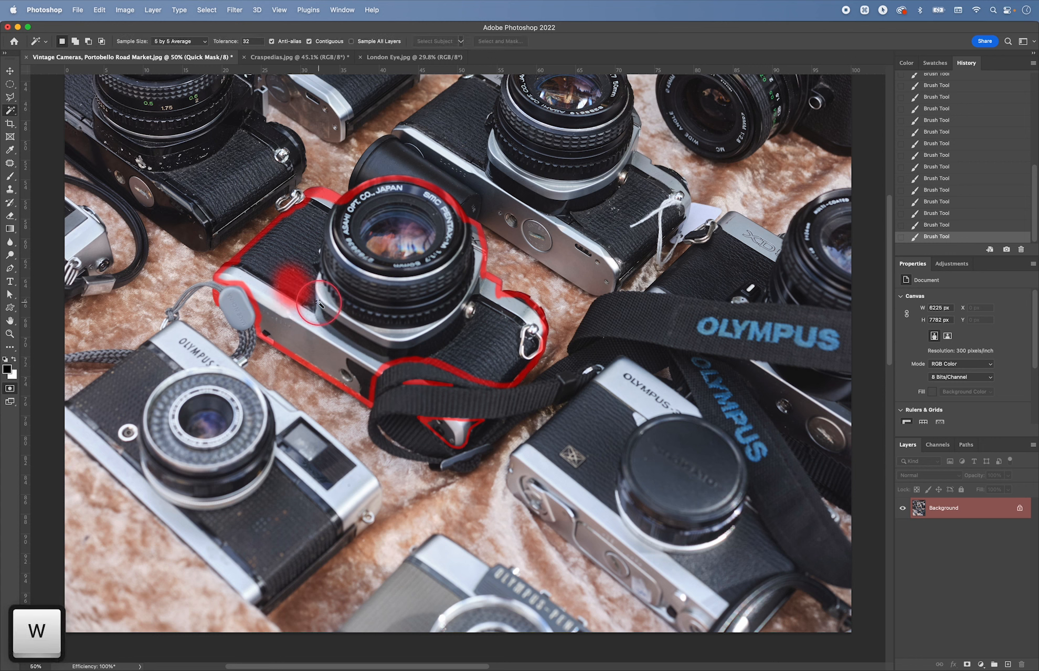
pyautogui.click(11, 110)
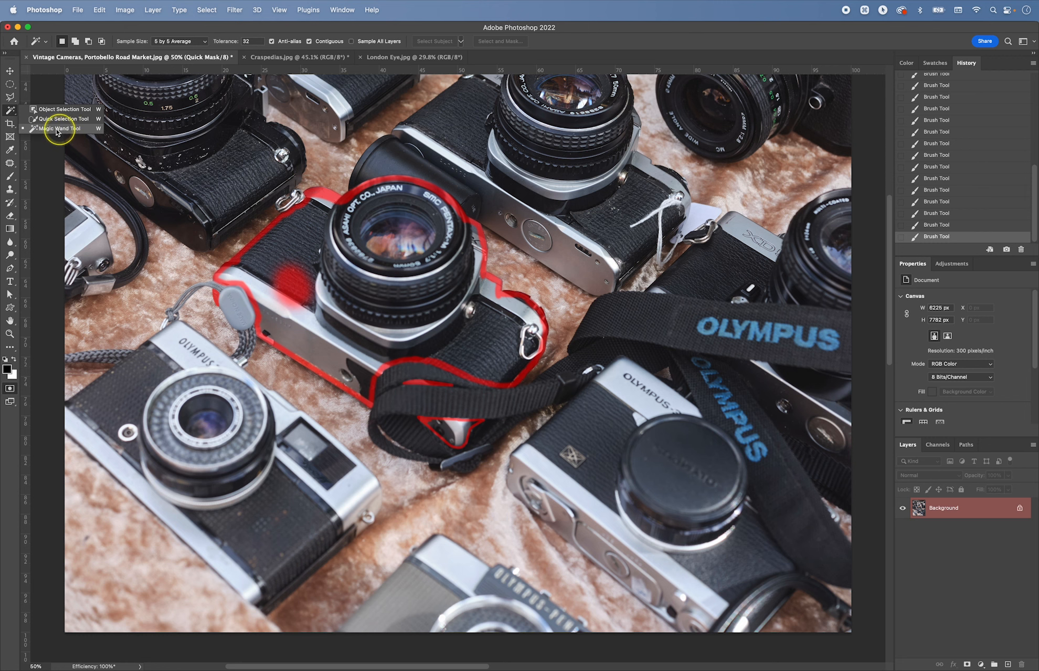
pyautogui.scroll(-1, 59, 131)
pyautogui.click(59, 129)
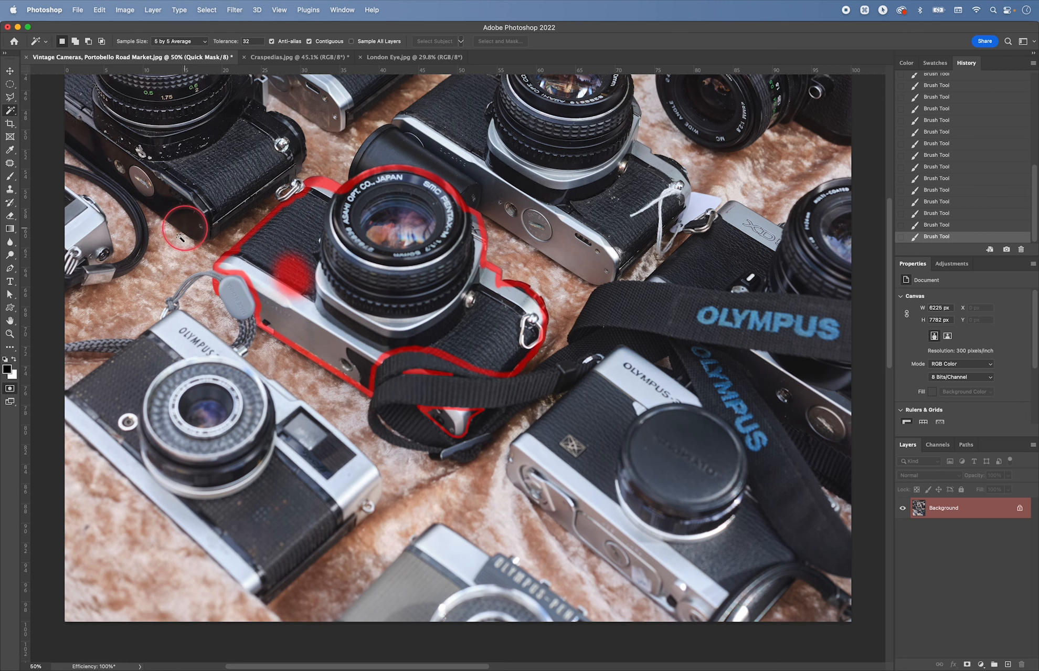
pyautogui.click(156, 271)
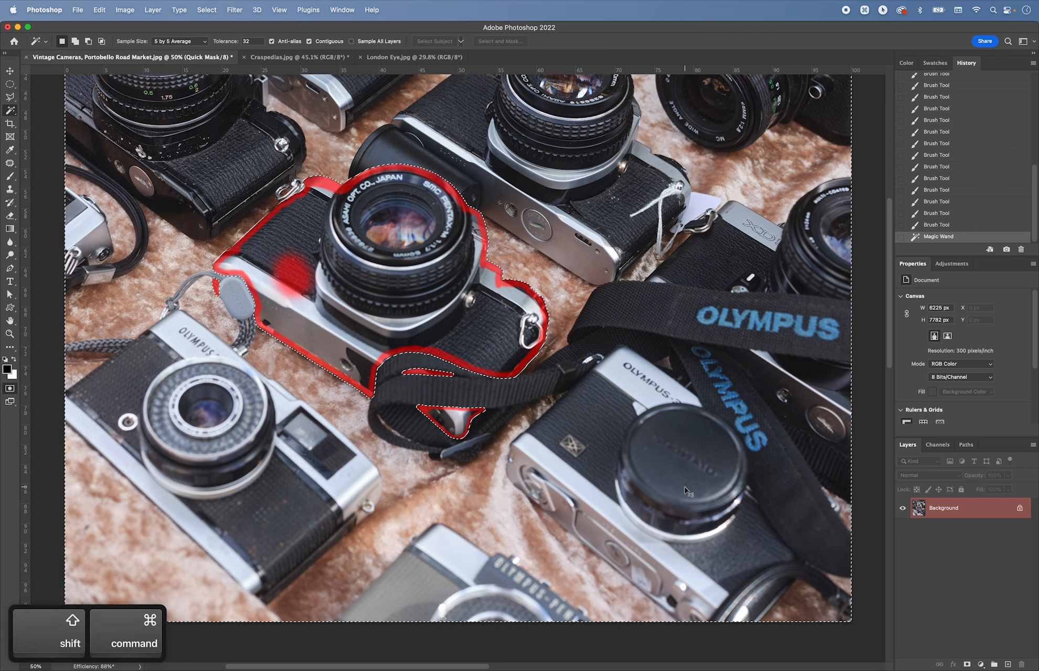
pyautogui.press('super+shift+i')
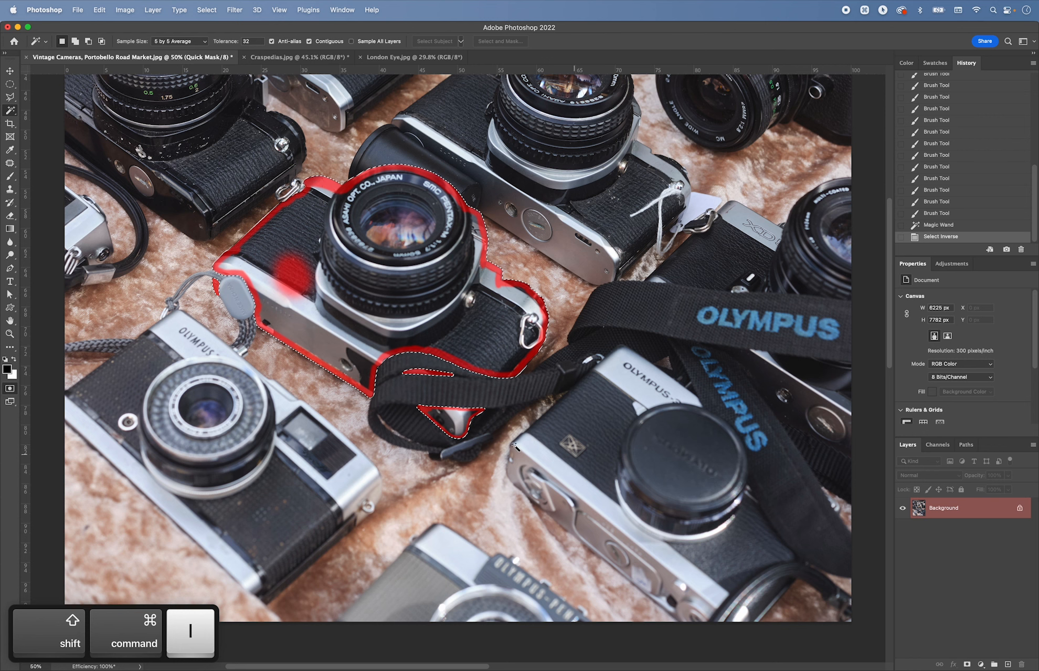
# Paint the mask over the whole camera inside the selection with an 1100 brush, and convert the Quick Mask into a selection.
pyautogui.press('b')
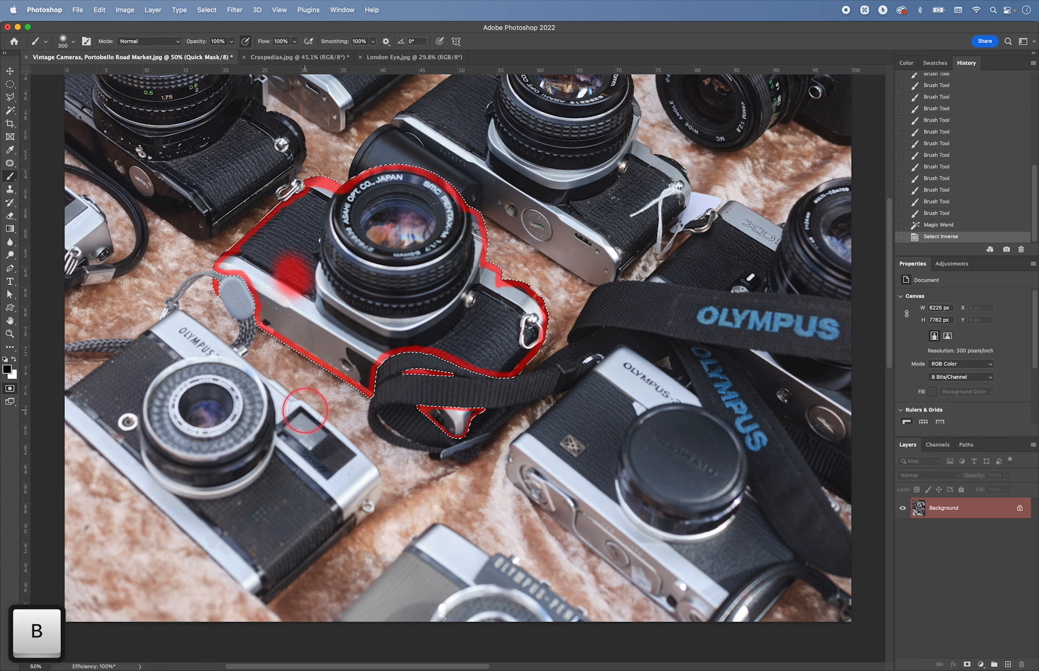
pyautogui.press(']')
pyautogui.press(']')
pyautogui.press(']')
pyautogui.press(']')
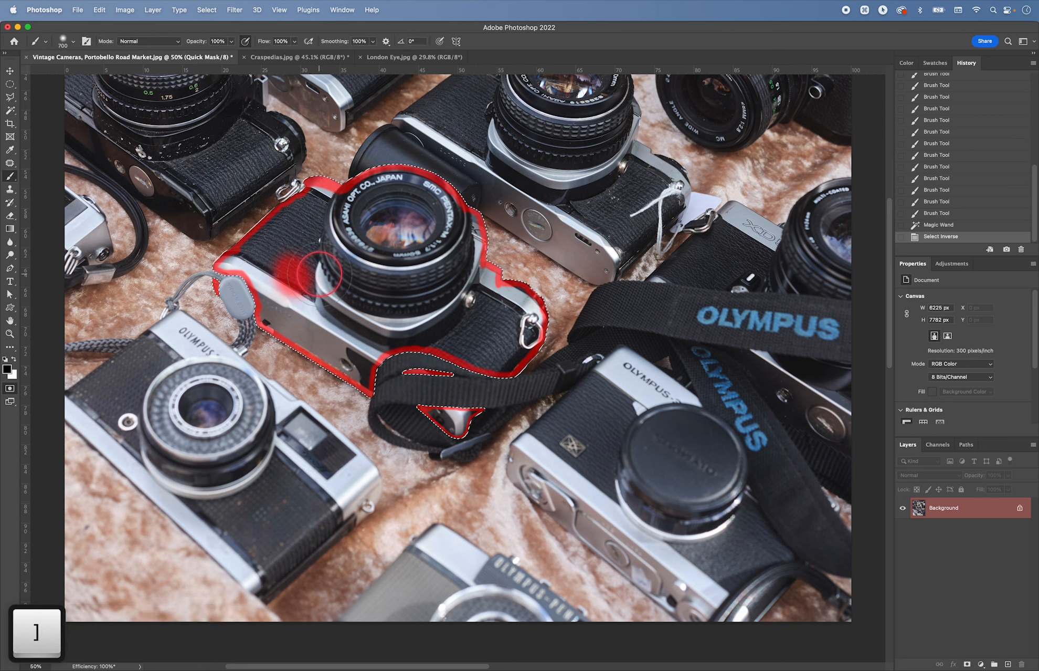
pyautogui.press(']')
pyautogui.press(']')
pyautogui.press(']')
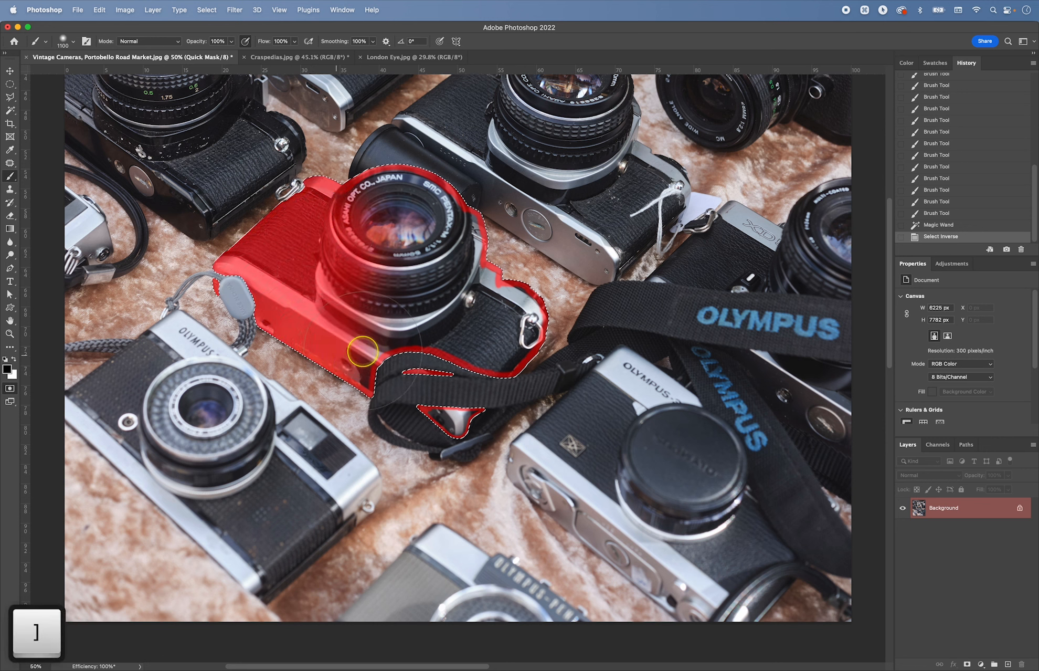
pyautogui.moveTo(362, 351)
pyautogui.mouseDown()
pyautogui.moveTo(433, 321)
pyautogui.moveTo(440, 351)
pyautogui.mouseUp()
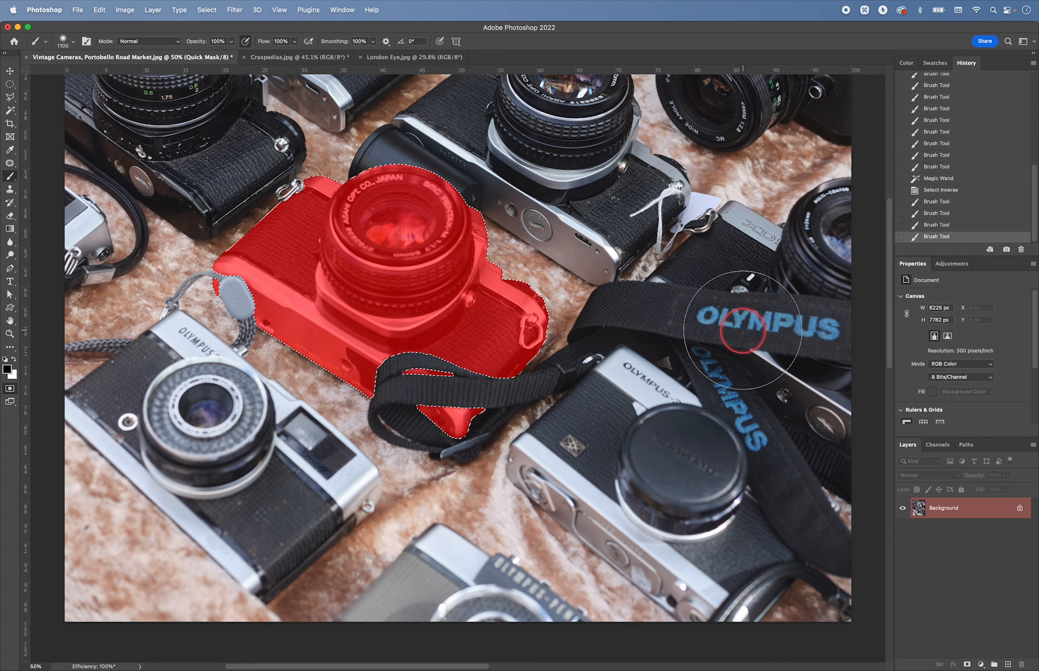
pyautogui.press('super+d')
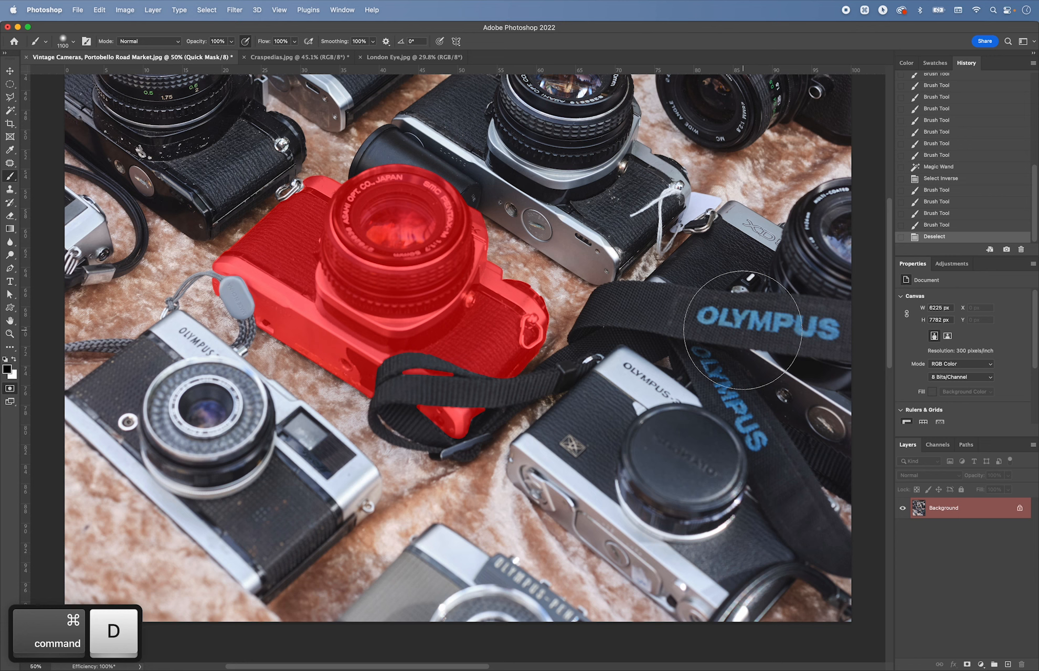
pyautogui.press('q')
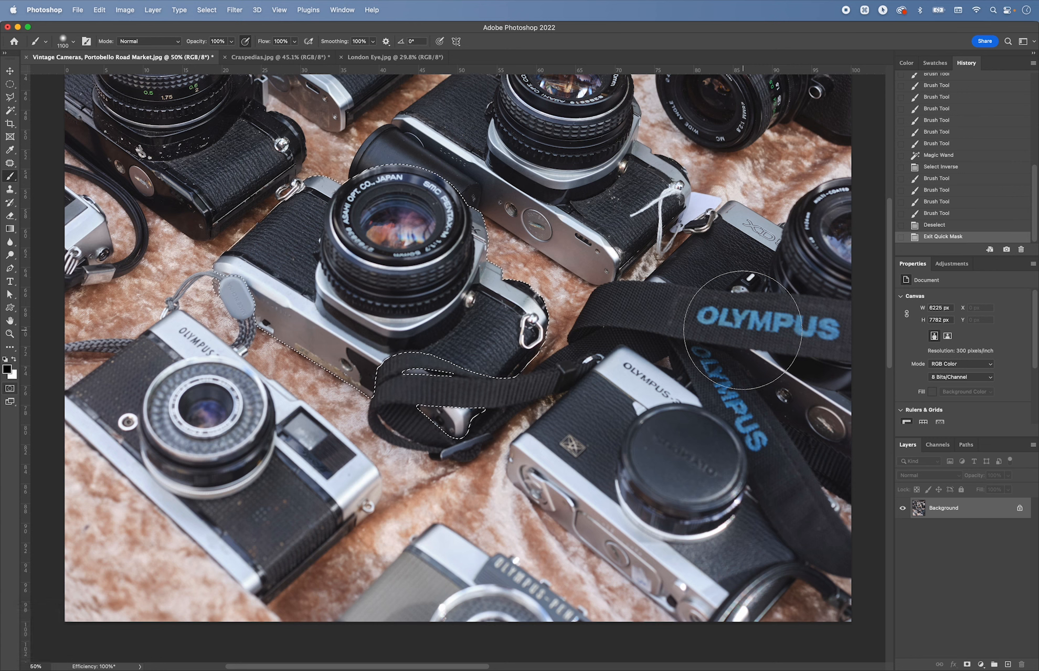
# Add a Curves adjustment layer limited to the camera selection and shape a slight S-curve for more contrast.
pyautogui.click(953, 265)
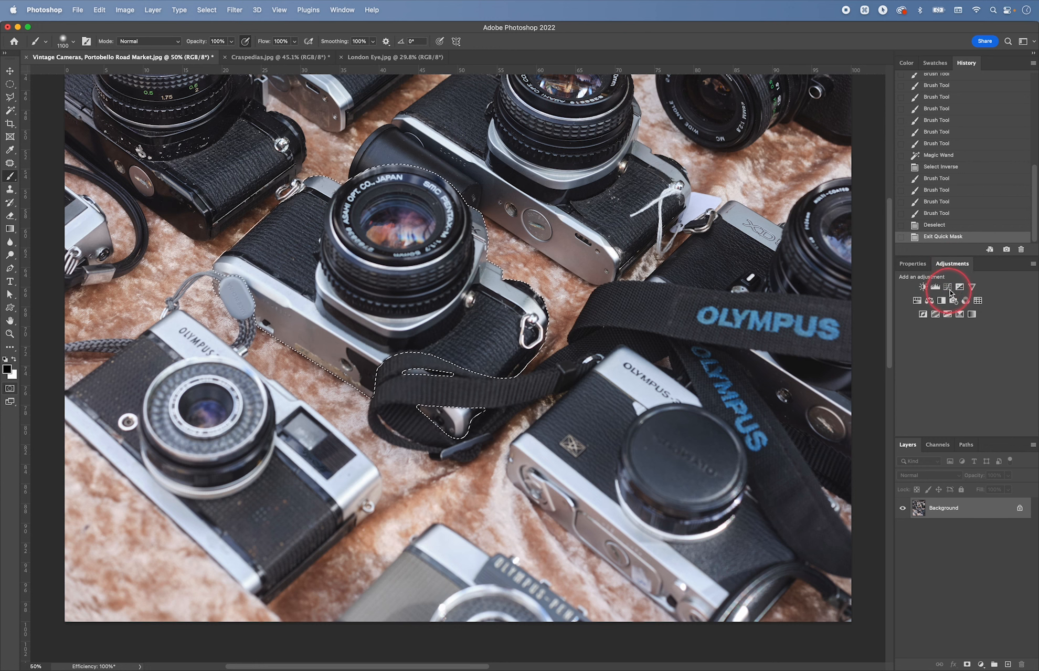
pyautogui.click(949, 287)
pyautogui.press('space')
pyautogui.moveTo(649, 321); pyautogui.dragTo(614, 371)
pyautogui.press('super+minus')
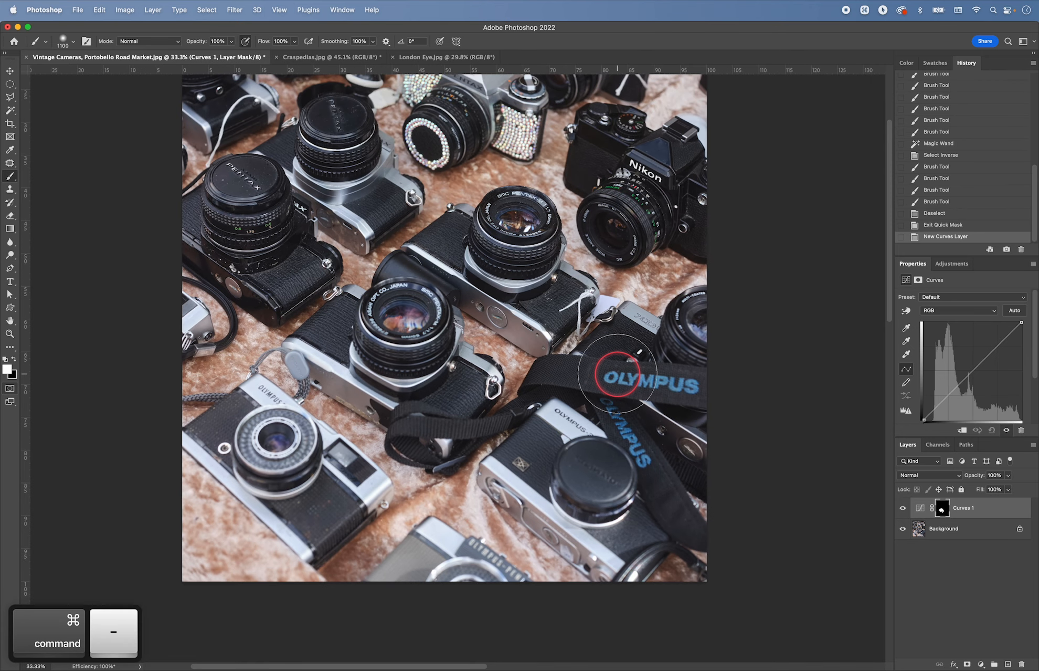
pyautogui.moveTo(993, 371)
pyautogui.mouseDown()
pyautogui.moveTo(951, 390)
pyautogui.moveTo(989, 353)
pyautogui.mouseUp()
pyautogui.click(986, 355)
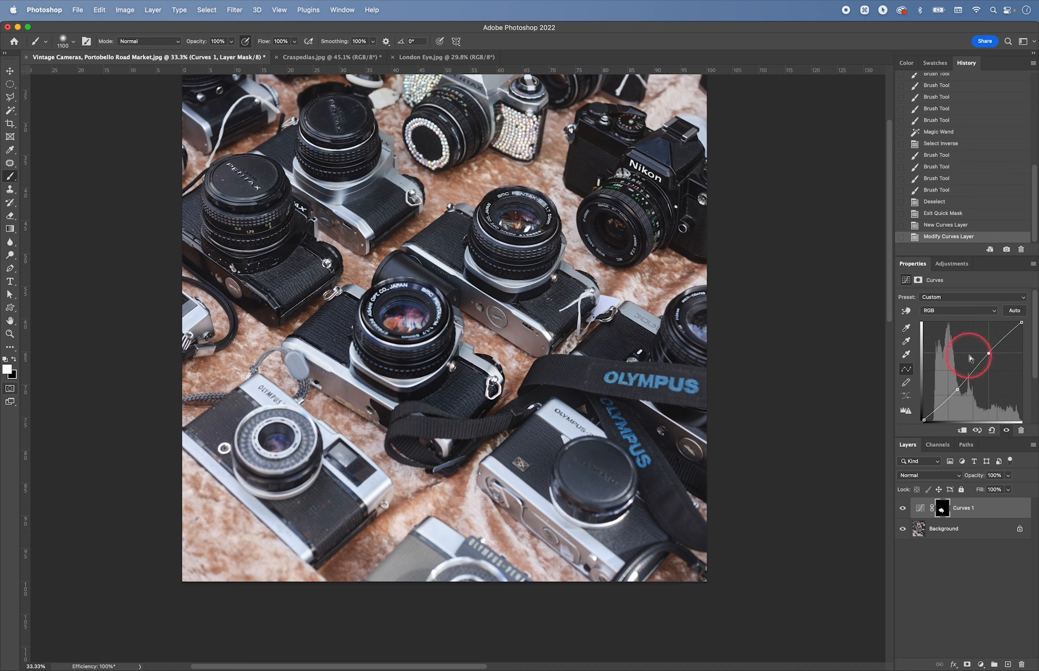
# Add a Color Balance adjustment layer and replace its mask with a copy of the Curves layer's camera mask.
pyautogui.click(953, 264)
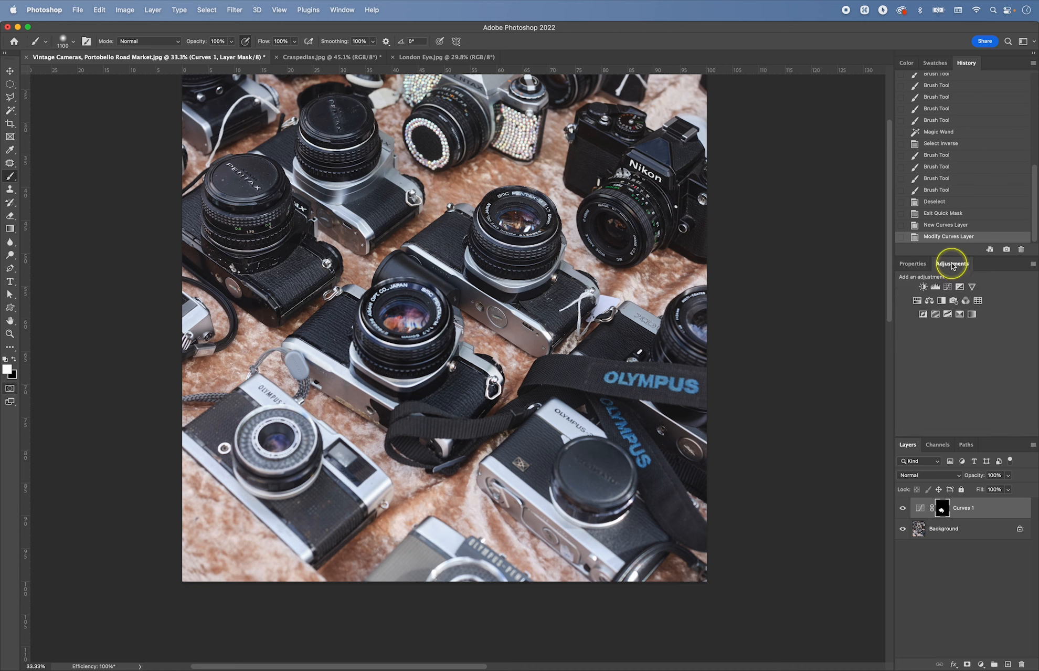
pyautogui.click(930, 301)
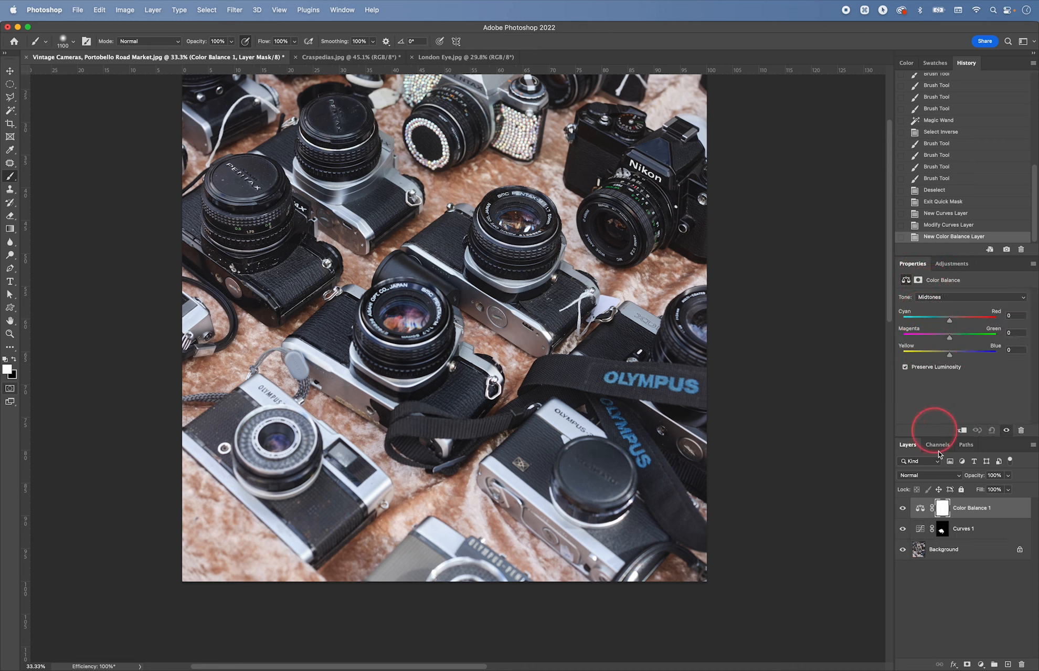
pyautogui.click(942, 531)
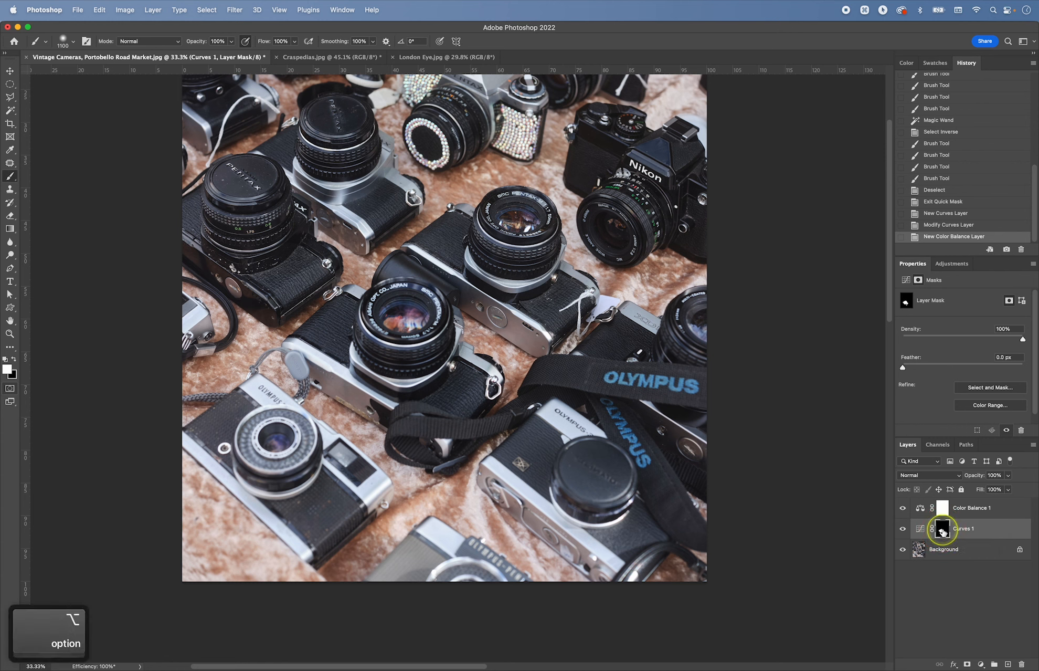
pyautogui.keyDown('alt'); pyautogui.moveTo(943, 532); pyautogui.dragTo(943, 514); pyautogui.keyUp('alt')
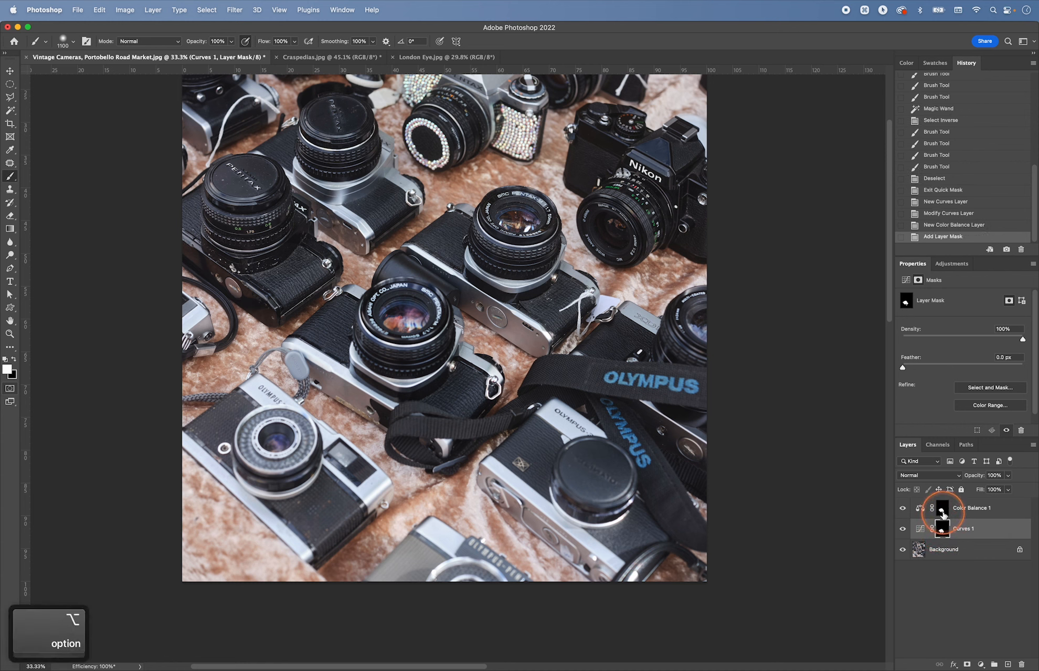
# Set the Color Balance midtones to Cyan–Red -4 and Yellow–Blue +11 for a cooler camera.
pyautogui.click(973, 511)
pyautogui.click(921, 509)
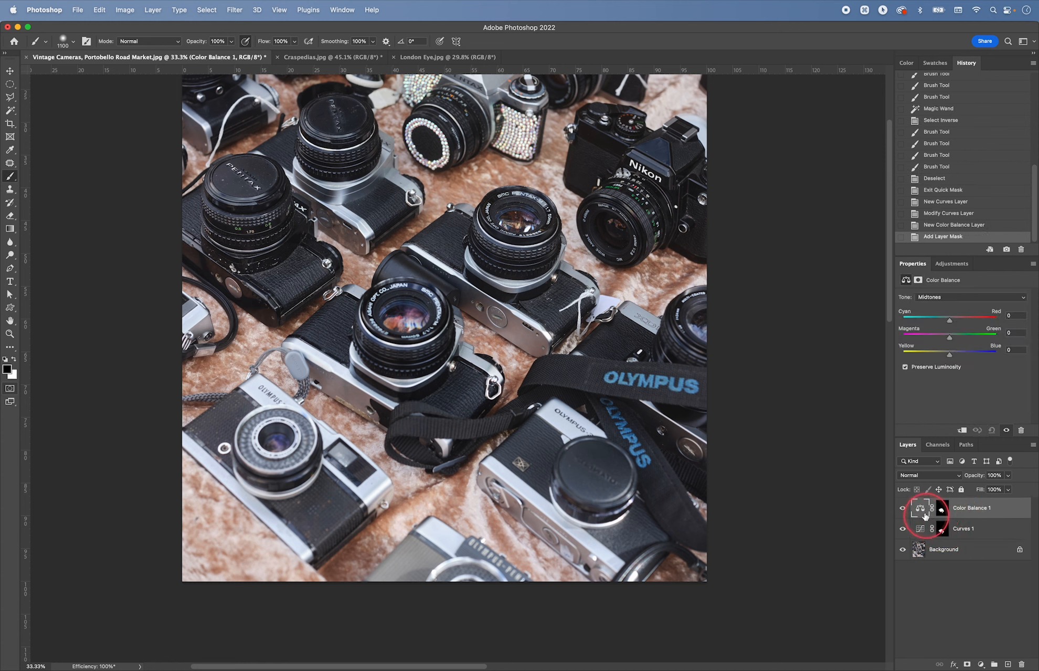
pyautogui.moveTo(951, 324)
pyautogui.mouseDown()
pyautogui.moveTo(958, 357)
pyautogui.moveTo(952, 321)
pyautogui.mouseUp()
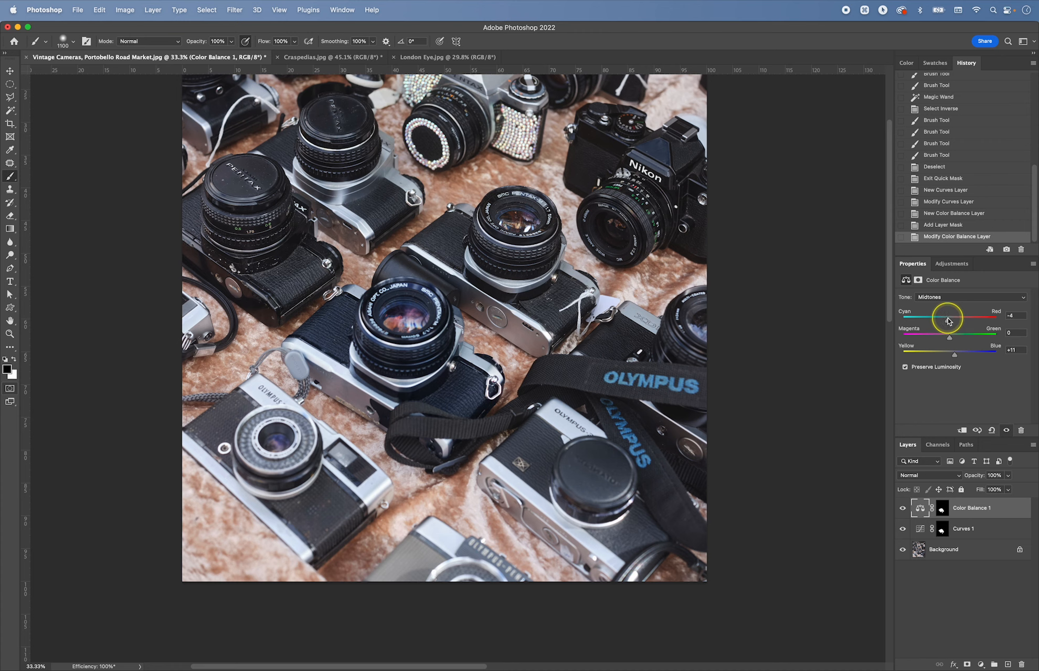
# Toggle the Color Balance layer's visibility repeatedly to compare the camera before and after the colour change.
pyautogui.click(903, 508)
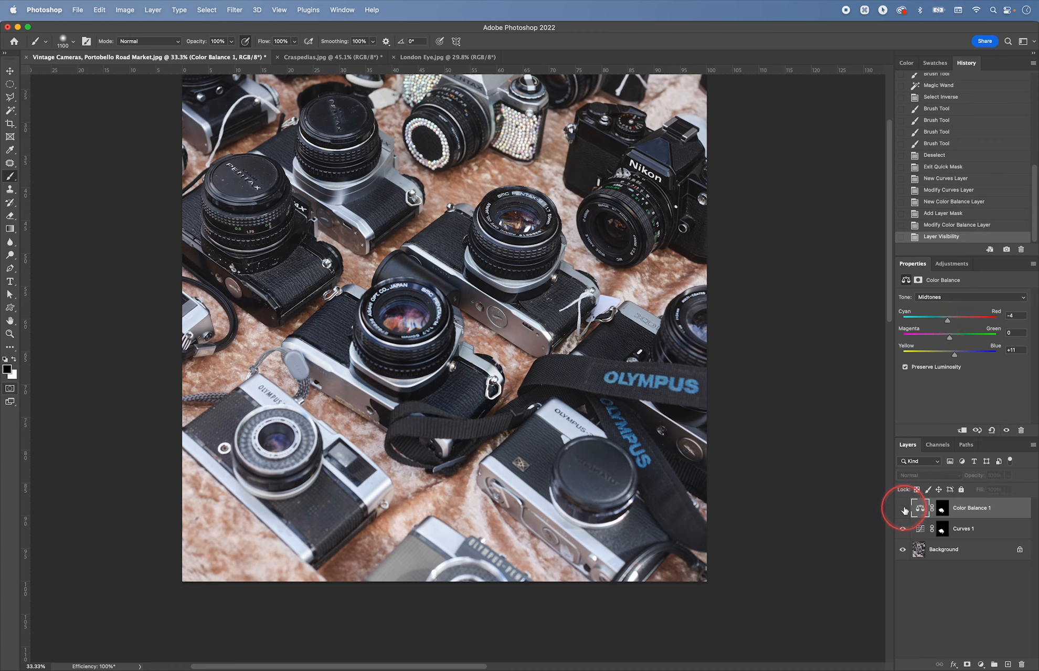
pyautogui.click(903, 508)
pyautogui.click(903, 508)
pyautogui.click(904, 508)
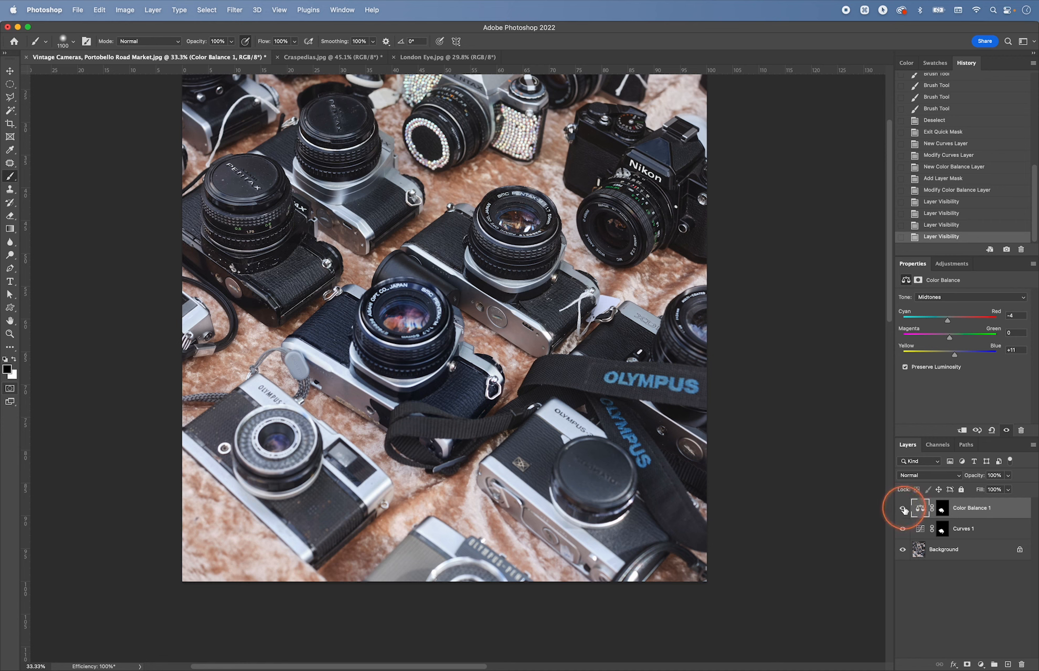
pyautogui.click(903, 508)
pyautogui.click(903, 508)
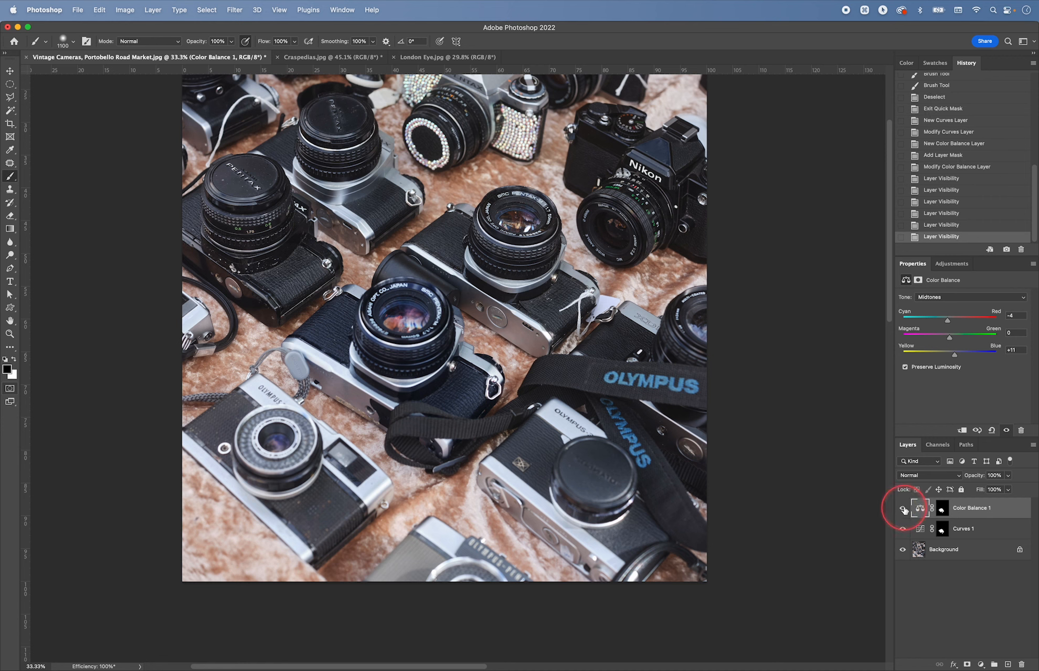
pyautogui.click(904, 508)
pyautogui.click(903, 508)
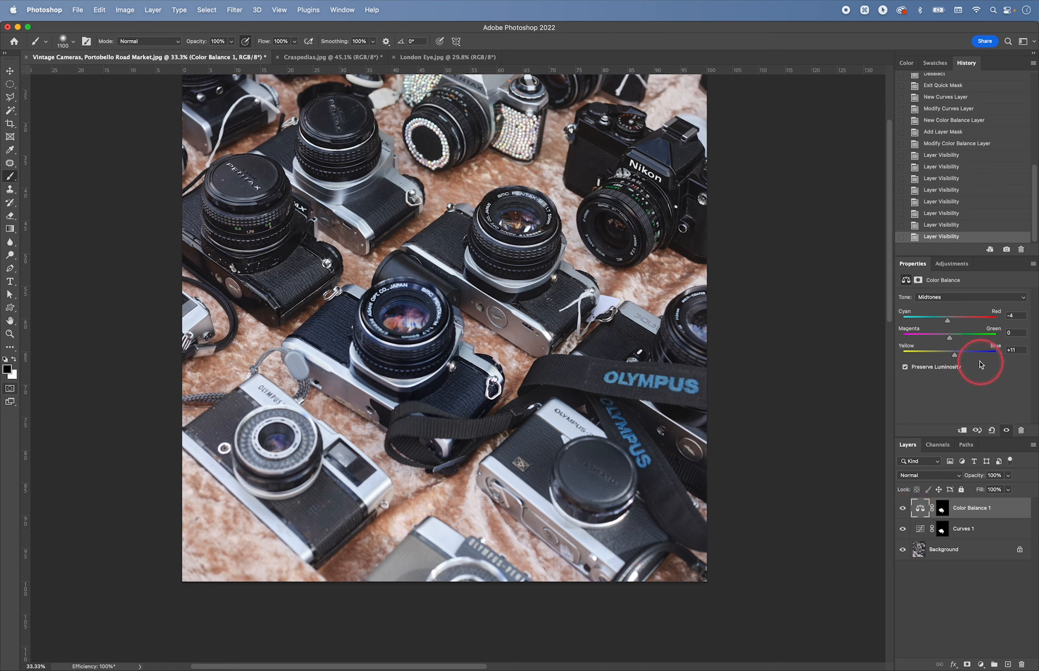
# Set the Color Balance midtones' Cyan–Red value to -3.
pyautogui.moveTo(948, 320); pyautogui.dragTo(949, 326)
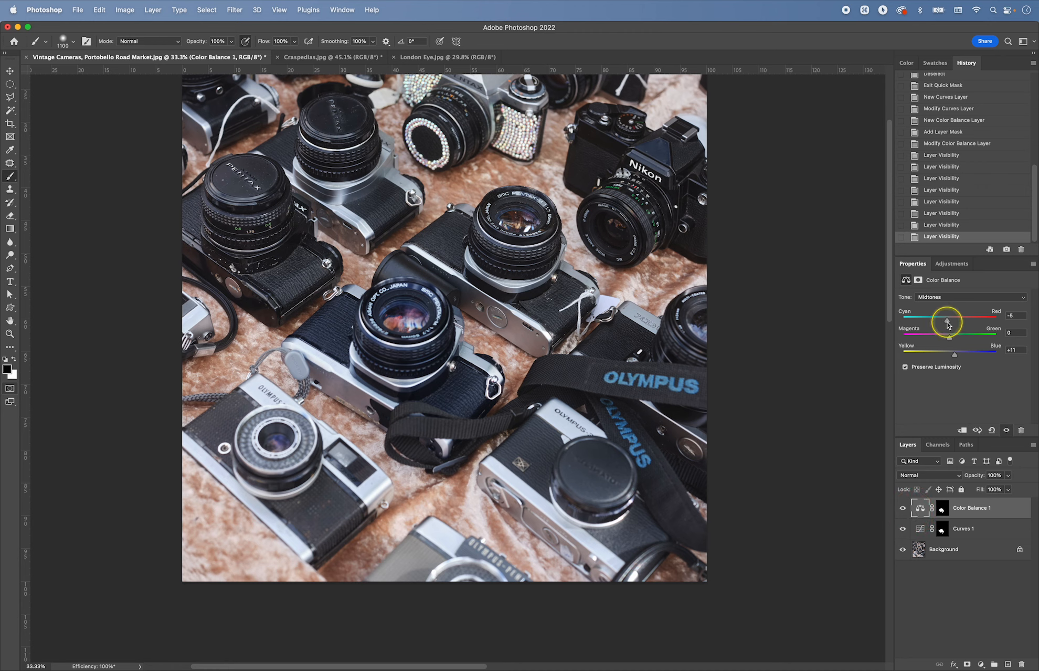
pyautogui.moveTo(947, 325); pyautogui.dragTo(949, 323)
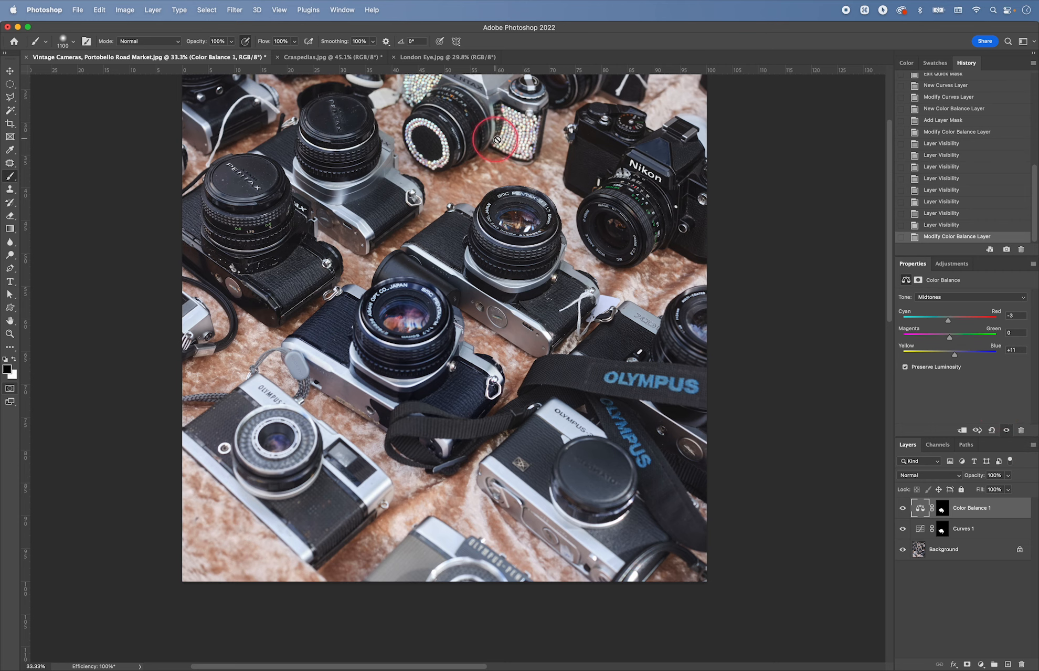
# In Craspedias.jpg, start a Color Range selection and sample the orange of the flower heads.
pyautogui.click(326, 57)
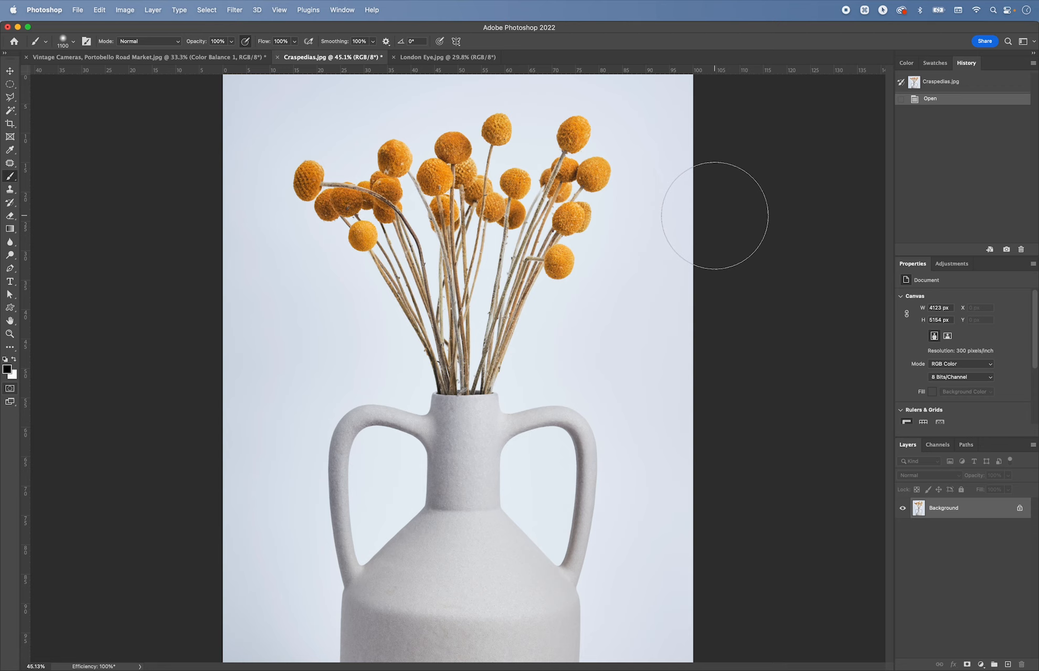
pyautogui.click(208, 10)
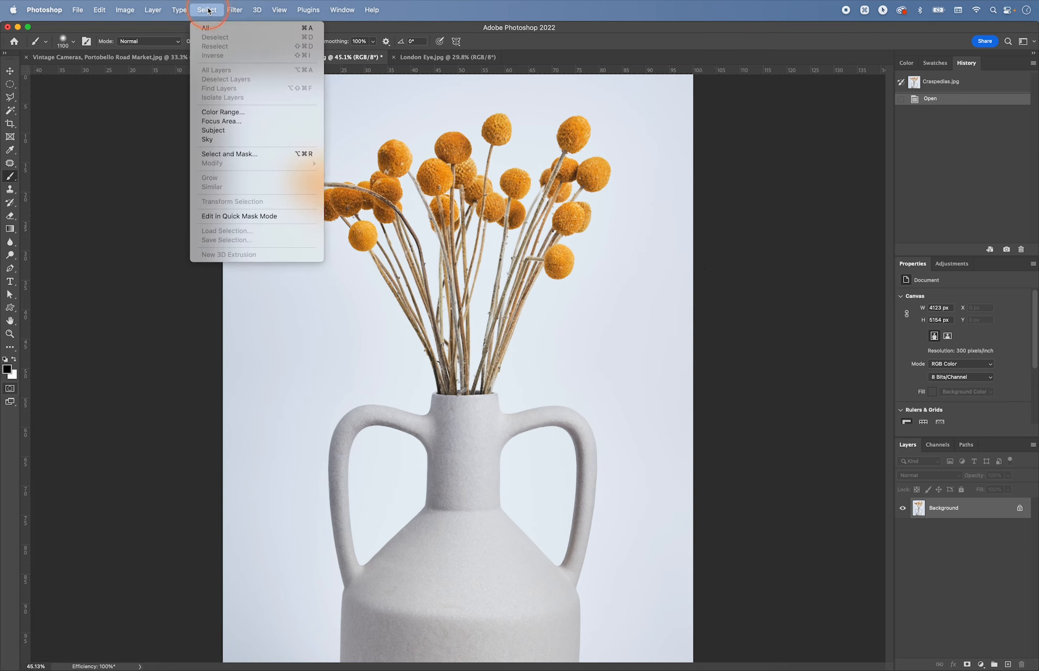
pyautogui.click(231, 112)
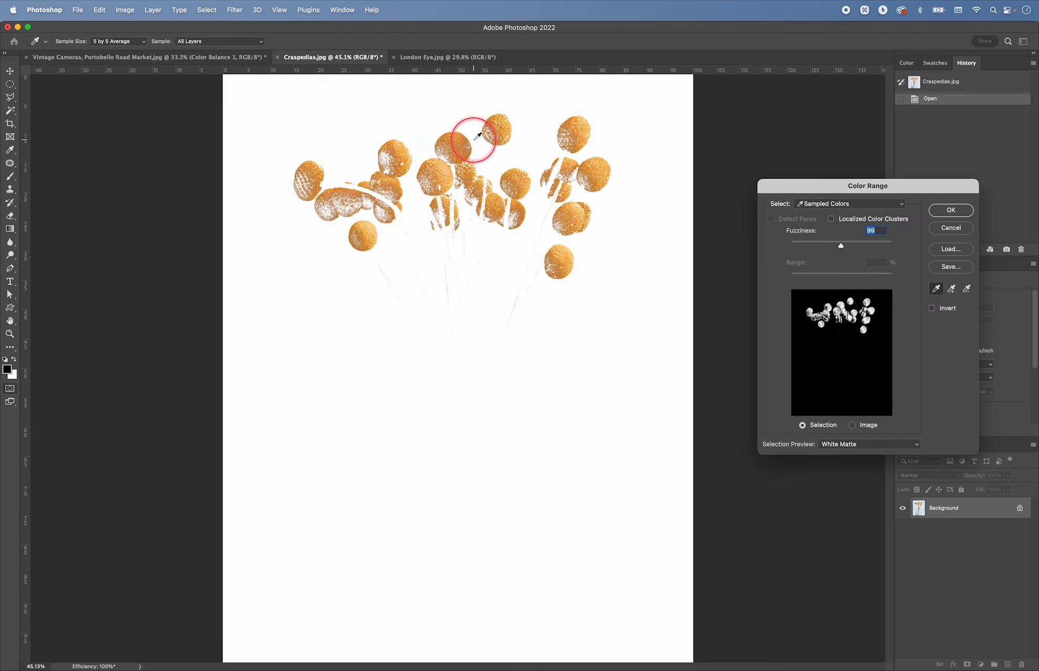
pyautogui.click(455, 149)
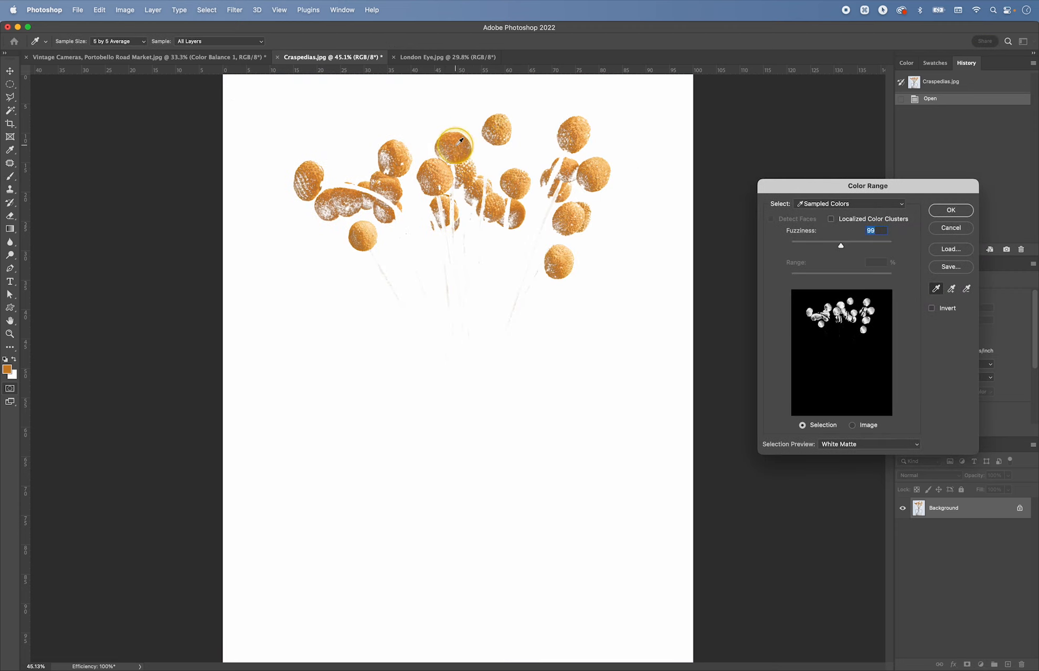
pyautogui.click(439, 170)
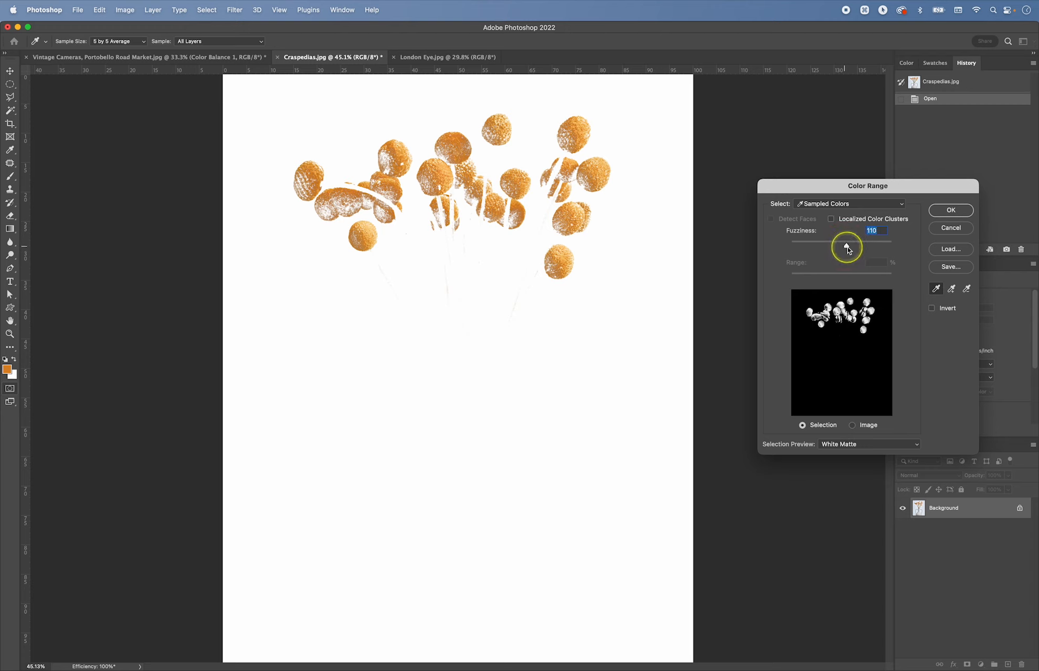
# Adjust the Color Range Fuzziness to 88 and apply the selection of the orange flower heads.
pyautogui.moveTo(843, 246); pyautogui.dragTo(862, 251)
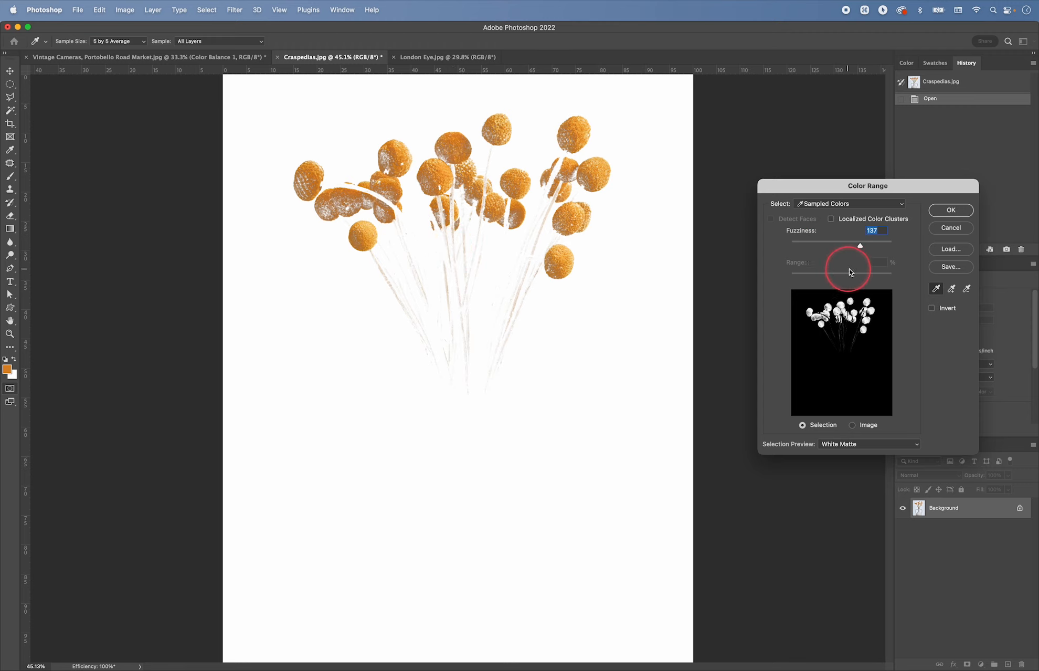
pyautogui.moveTo(859, 248); pyautogui.dragTo(840, 246)
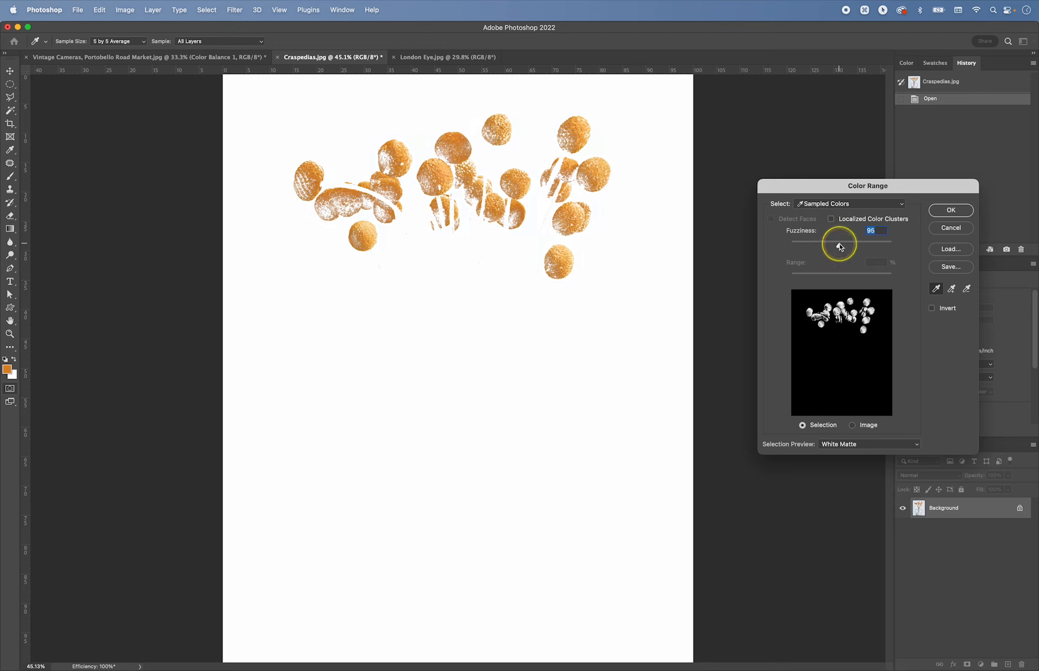
pyautogui.click(841, 247)
pyautogui.moveTo(842, 247); pyautogui.dragTo(837, 247)
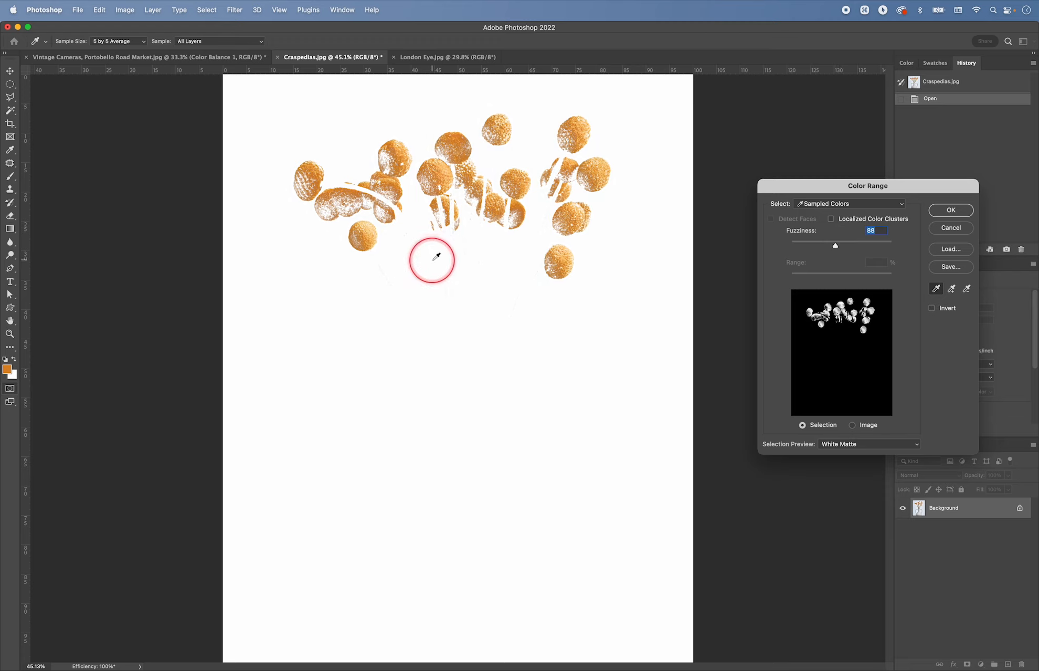
pyautogui.click(951, 209)
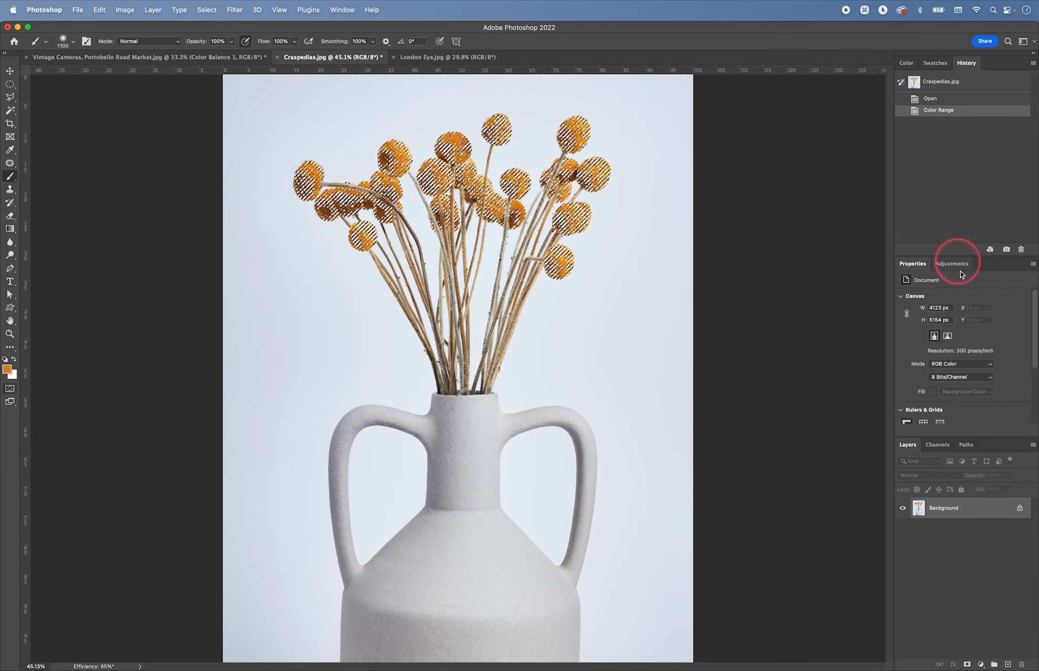
# Enter Quick Mask on the flower selection and set the Brush size to 100 over the leftmost flower heads.
pyautogui.press('q')
pyautogui.press('z')
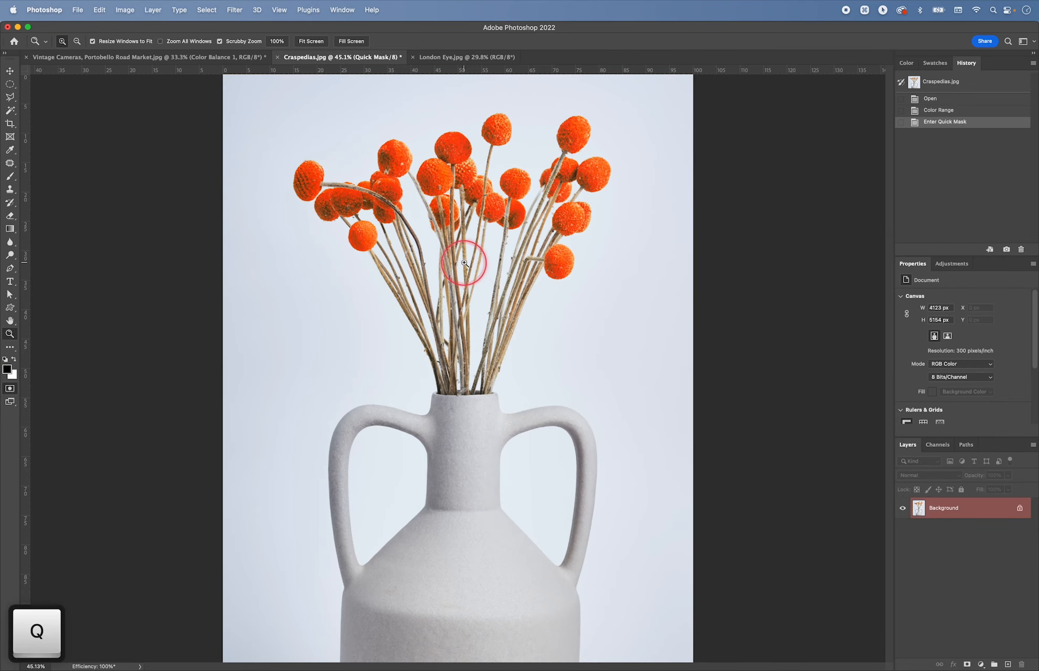
pyautogui.moveTo(305, 182); pyautogui.dragTo(389, 219)
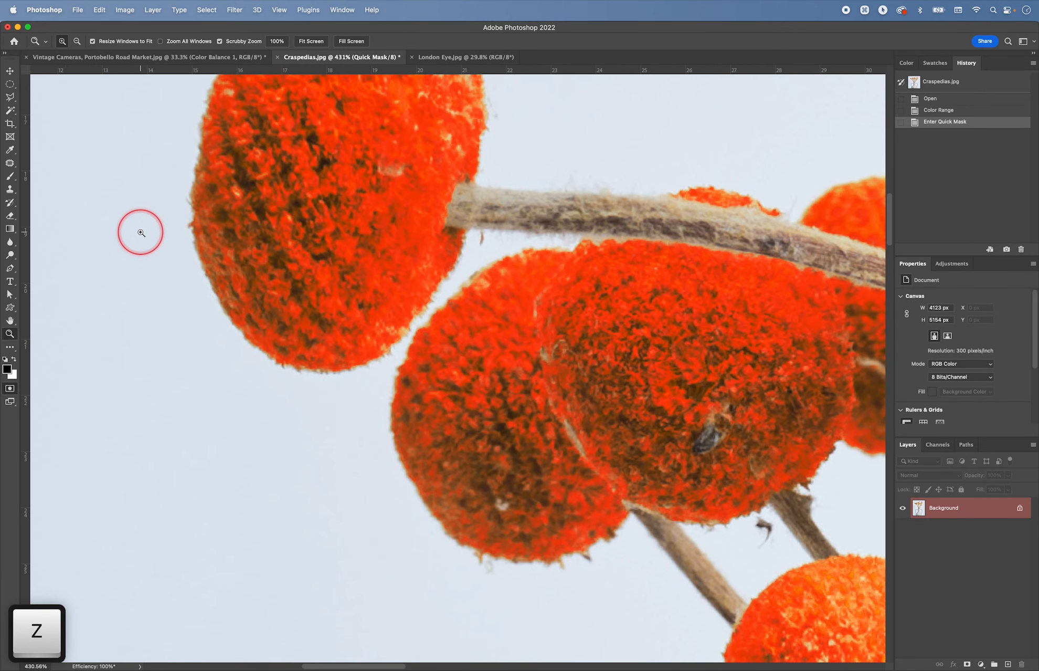
pyautogui.press('b')
pyautogui.moveTo(318, 228); pyautogui.dragTo(260, 337)
pyautogui.press('[')
pyautogui.press('[')
pyautogui.press('[')
pyautogui.press('[')
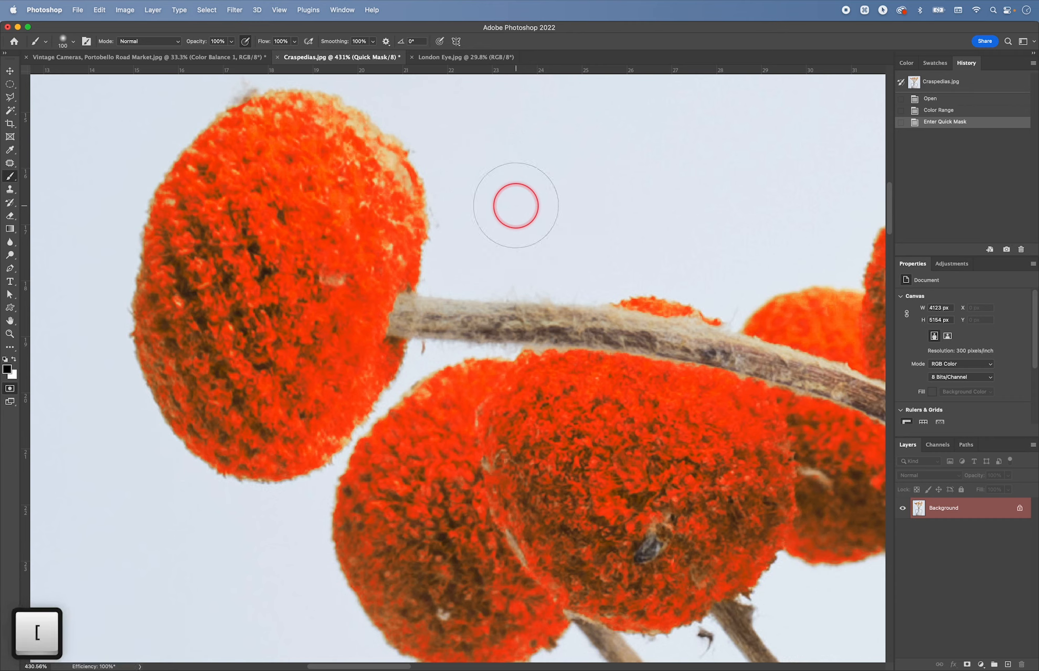
# Paint black over the unmasked spots inside the leftmost cluster of flower heads, reducing the brush size for the smaller gaps.
pyautogui.moveTo(291, 277)
pyautogui.mouseDown()
pyautogui.moveTo(297, 297)
pyautogui.moveTo(364, 198)
pyautogui.moveTo(359, 181)
pyautogui.moveTo(374, 177)
pyautogui.moveTo(337, 144)
pyautogui.moveTo(319, 155)
pyautogui.moveTo(269, 128)
pyautogui.moveTo(230, 209)
pyautogui.moveTo(242, 241)
pyautogui.moveTo(193, 254)
pyautogui.moveTo(271, 304)
pyautogui.moveTo(288, 213)
pyautogui.moveTo(237, 366)
pyautogui.moveTo(199, 288)
pyautogui.moveTo(361, 146)
pyautogui.mouseUp()
pyautogui.moveTo(361, 561)
pyautogui.mouseDown()
pyautogui.moveTo(232, 338)
pyautogui.moveTo(325, 255)
pyautogui.moveTo(537, 339)
pyautogui.moveTo(508, 202)
pyautogui.moveTo(686, 256)
pyautogui.mouseUp()
pyautogui.press('[')
pyautogui.press('[')
pyautogui.press('[')
pyautogui.press('[')
pyautogui.press('[')
pyautogui.press('[')
pyautogui.press('[')
pyautogui.press('space')
pyautogui.moveTo(808, 389)
pyautogui.mouseDown()
pyautogui.moveTo(524, 340)
pyautogui.moveTo(640, 284)
pyautogui.mouseUp()
pyautogui.press('space')
pyautogui.moveTo(461, 525); pyautogui.dragTo(502, 317)
pyautogui.moveTo(430, 300)
pyautogui.mouseDown()
pyautogui.moveTo(505, 325)
pyautogui.moveTo(334, 239)
pyautogui.moveTo(519, 252)
pyautogui.mouseUp()
pyautogui.moveTo(524, 142); pyautogui.dragTo(327, 503)
pyautogui.moveTo(473, 251)
pyautogui.mouseDown()
pyautogui.moveTo(503, 348)
pyautogui.moveTo(587, 324)
pyautogui.moveTo(569, 352)
pyautogui.mouseUp()
pyautogui.press('space')
pyautogui.moveTo(472, 158); pyautogui.dragTo(448, 430)
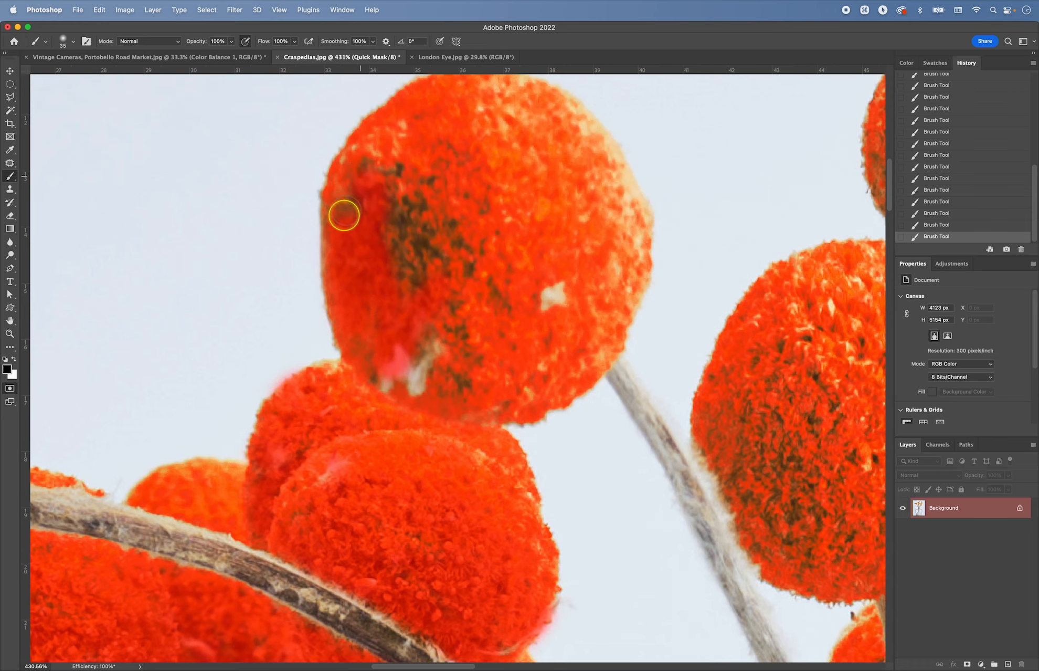
# Fill the dark unmasked patches of the large flower head above the left cluster with black brush strokes.
pyautogui.moveTo(343, 214); pyautogui.dragTo(415, 171)
pyautogui.moveTo(473, 263); pyautogui.dragTo(433, 365)
pyautogui.moveTo(503, 294); pyautogui.dragTo(538, 454)
pyautogui.moveTo(709, 472); pyautogui.dragTo(457, 321)
pyautogui.moveTo(472, 419); pyautogui.dragTo(519, 489)
pyautogui.moveTo(619, 457); pyautogui.dragTo(621, 496)
pyautogui.press('space')
pyautogui.moveTo(488, 246); pyautogui.dragTo(470, 384)
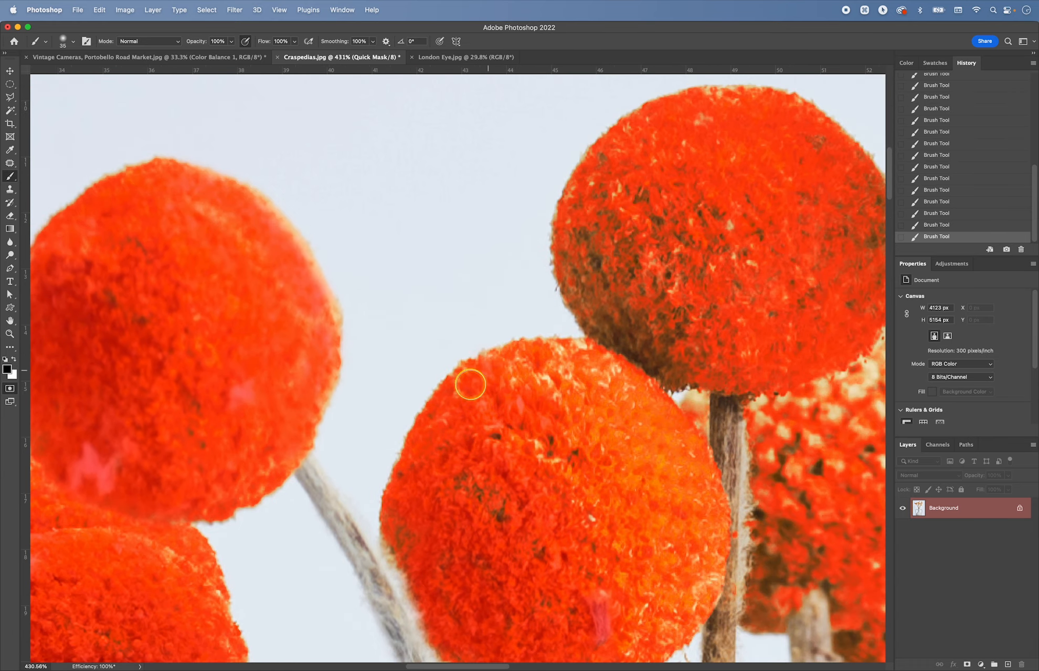
# Paint over the remaining mask gaps in the central cluster of flower heads, including the pale one behind the stem.
pyautogui.moveTo(525, 357); pyautogui.dragTo(661, 452)
pyautogui.press('space')
pyautogui.moveTo(630, 294); pyautogui.dragTo(392, 398)
pyautogui.moveTo(336, 371)
pyautogui.mouseDown()
pyautogui.moveTo(467, 235)
pyautogui.moveTo(510, 308)
pyautogui.mouseUp()
pyautogui.press('space')
pyautogui.moveTo(530, 488); pyautogui.dragTo(450, 252)
pyautogui.moveTo(625, 357); pyautogui.dragTo(611, 420)
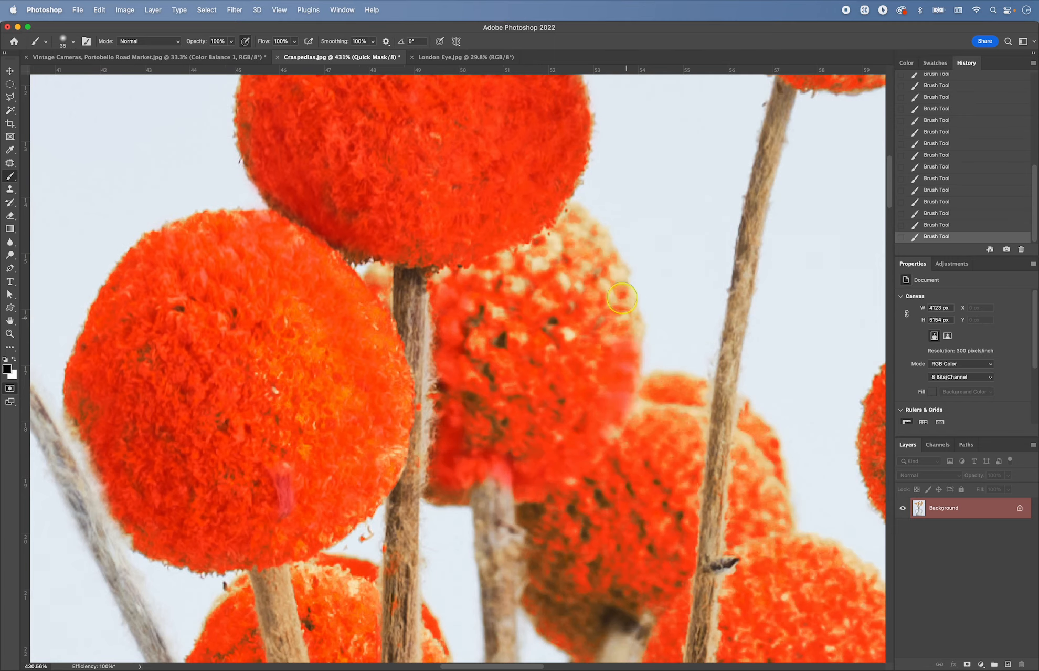
pyautogui.moveTo(611, 336); pyautogui.dragTo(507, 321)
pyautogui.moveTo(482, 556); pyautogui.dragTo(515, 125)
pyautogui.moveTo(294, 403); pyautogui.dragTo(373, 205)
pyautogui.moveTo(362, 155); pyautogui.dragTo(472, 281)
pyautogui.moveTo(603, 161); pyautogui.dragTo(484, 408)
pyautogui.press('space')
pyautogui.moveTo(522, 210); pyautogui.dragTo(487, 472)
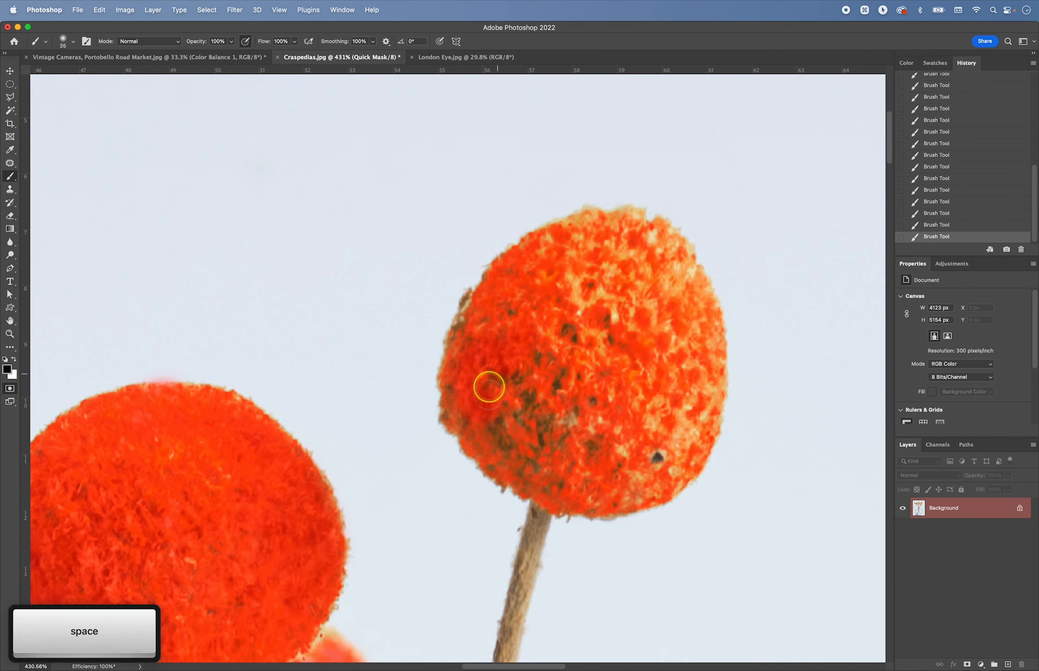
# Fill the mask gaps in the tallest flower head at the centre of the bouquet.
pyautogui.moveTo(488, 387); pyautogui.dragTo(656, 252)
pyautogui.moveTo(683, 294); pyautogui.dragTo(593, 336)
pyautogui.press('space')
pyautogui.moveTo(630, 499); pyautogui.dragTo(500, 220)
pyautogui.moveTo(399, 278)
pyautogui.mouseDown()
pyautogui.moveTo(586, 256)
pyautogui.moveTo(593, 478)
pyautogui.mouseUp()
pyautogui.press('space')
pyautogui.moveTo(446, 545); pyautogui.dragTo(547, 288)
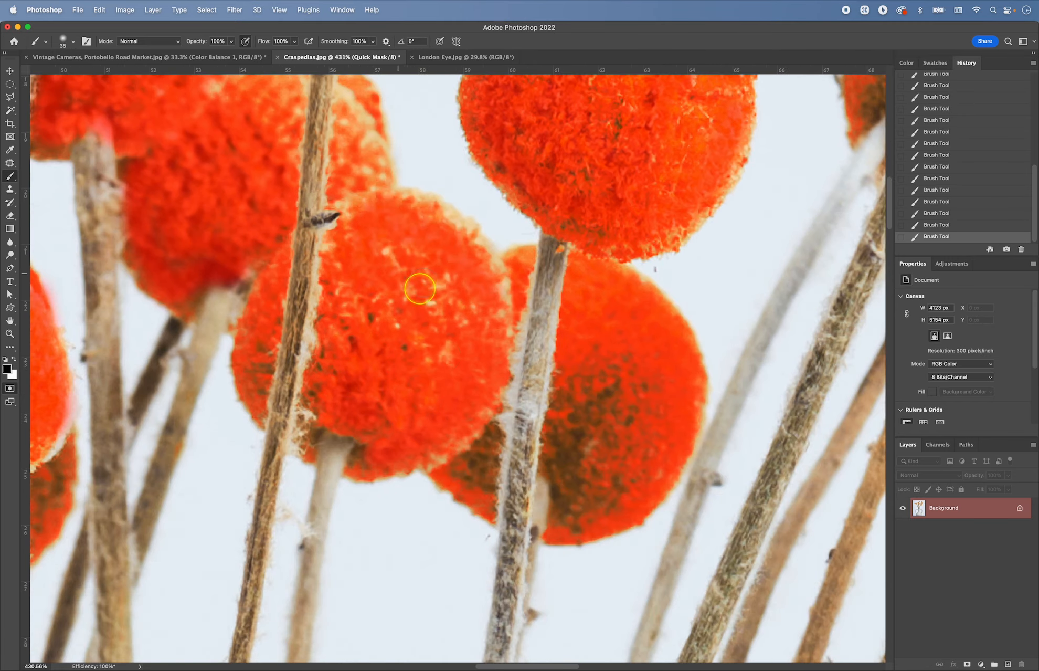
# Paint over the unmasked spots in the lower central heads and the group of flower heads on the bouquet's right side.
pyautogui.moveTo(557, 473); pyautogui.dragTo(426, 454)
pyautogui.moveTo(420, 499); pyautogui.dragTo(455, 478)
pyautogui.moveTo(819, 105); pyautogui.dragTo(489, 460)
pyautogui.moveTo(519, 276); pyautogui.dragTo(489, 312)
pyautogui.moveTo(643, 126)
pyautogui.mouseDown()
pyautogui.moveTo(363, 492)
pyautogui.moveTo(352, 313)
pyautogui.moveTo(475, 190)
pyautogui.mouseUp()
pyautogui.press('space')
pyautogui.moveTo(462, 551); pyautogui.dragTo(470, 177)
pyautogui.moveTo(472, 225)
pyautogui.mouseDown()
pyautogui.moveTo(415, 461)
pyautogui.moveTo(383, 473)
pyautogui.mouseUp()
pyautogui.moveTo(525, 384); pyautogui.dragTo(503, 304)
pyautogui.moveTo(472, 294); pyautogui.dragTo(534, 303)
pyautogui.press('space')
pyautogui.moveTo(588, 262); pyautogui.dragTo(468, 352)
pyautogui.moveTo(588, 462)
pyautogui.mouseDown()
pyautogui.moveTo(464, 206)
pyautogui.moveTo(489, 378)
pyautogui.mouseUp()
pyautogui.press('space')
pyautogui.moveTo(341, 588); pyautogui.dragTo(491, 207)
pyautogui.moveTo(266, 441)
pyautogui.mouseDown()
pyautogui.moveTo(493, 262)
pyautogui.moveTo(546, 408)
pyautogui.moveTo(577, 457)
pyautogui.mouseUp()
pyautogui.press('space')
pyautogui.moveTo(315, 604); pyautogui.dragTo(477, 203)
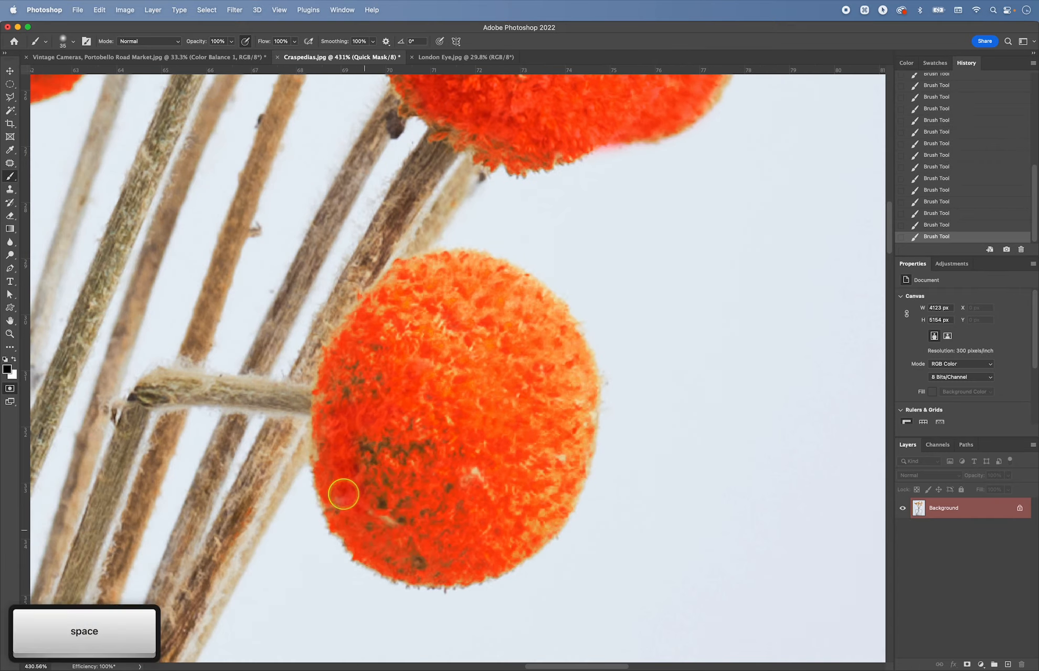
# Fill the mask gaps in the lowest flower head on the right, and check the finished mask across the whole image.
pyautogui.moveTo(343, 494)
pyautogui.mouseDown()
pyautogui.moveTo(490, 448)
pyautogui.moveTo(441, 524)
pyautogui.mouseUp()
pyautogui.press('super+minus')
pyautogui.press('space')
pyautogui.moveTo(210, 157); pyautogui.dragTo(459, 456)
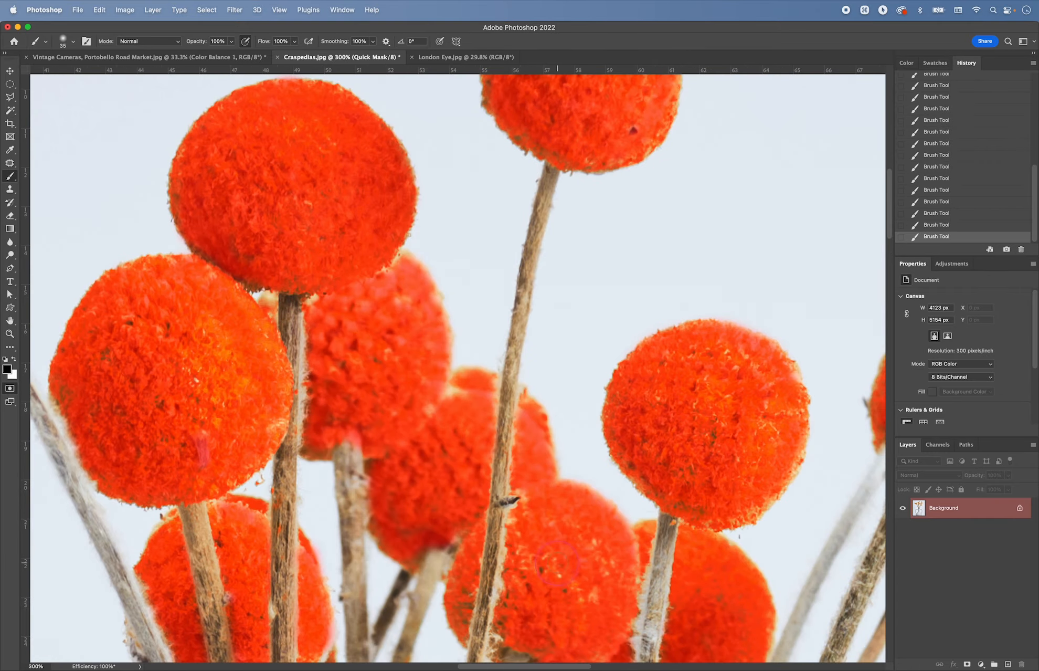
pyautogui.press('super+0')
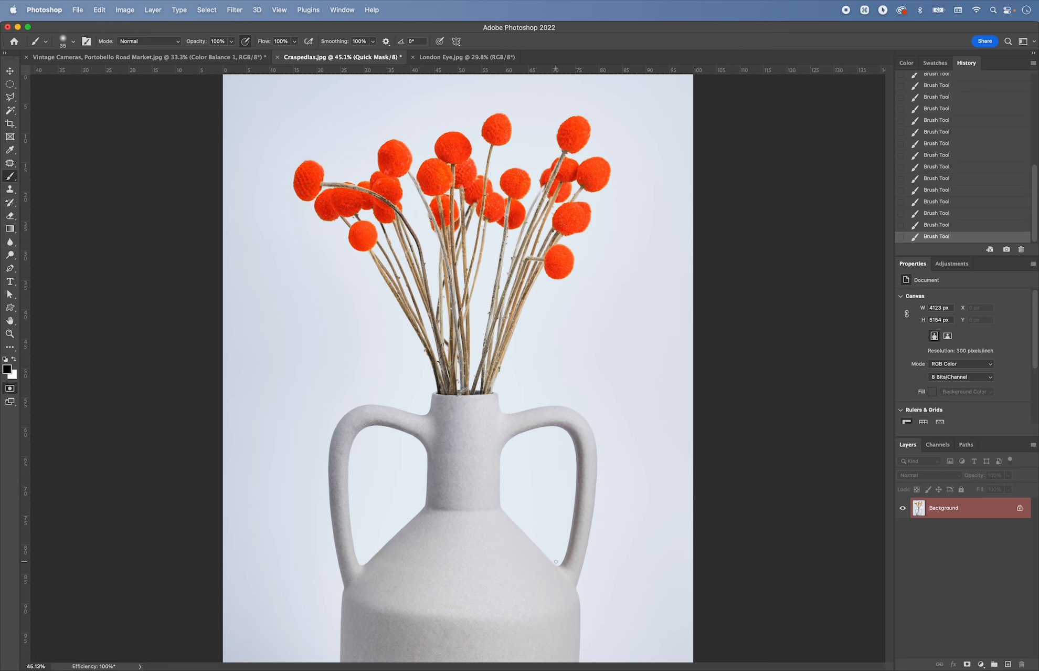
# Exit Quick Mask and add a Color Balance adjustment to the flowers with midtones Cyan–Red +20, Magenta–Green -53 and Yellow–Blue -83.
pyautogui.press('q')
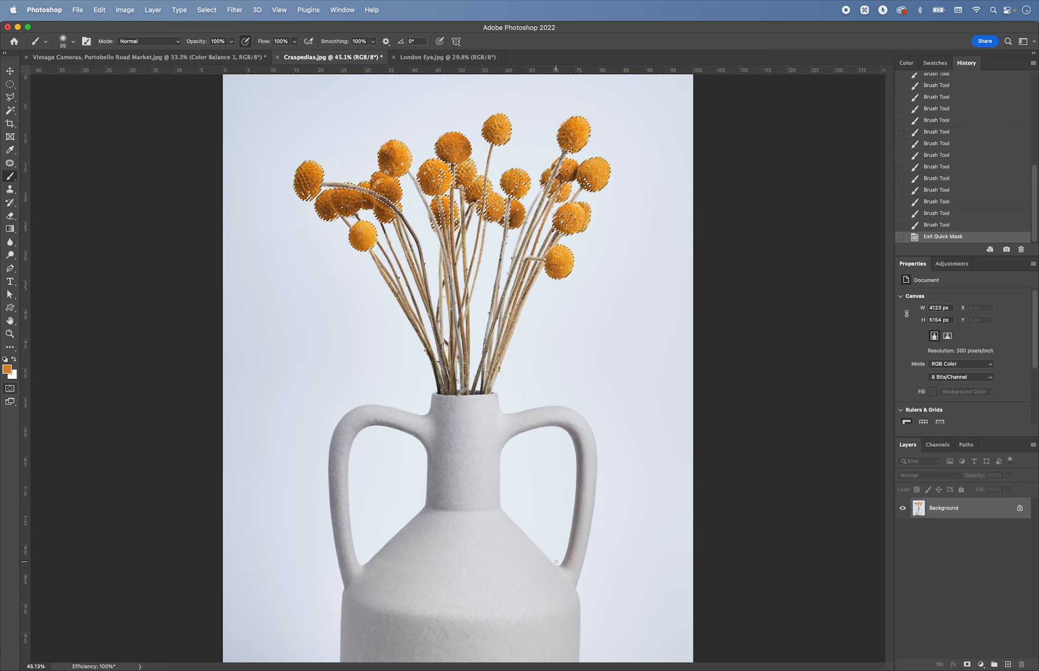
pyautogui.click(952, 263)
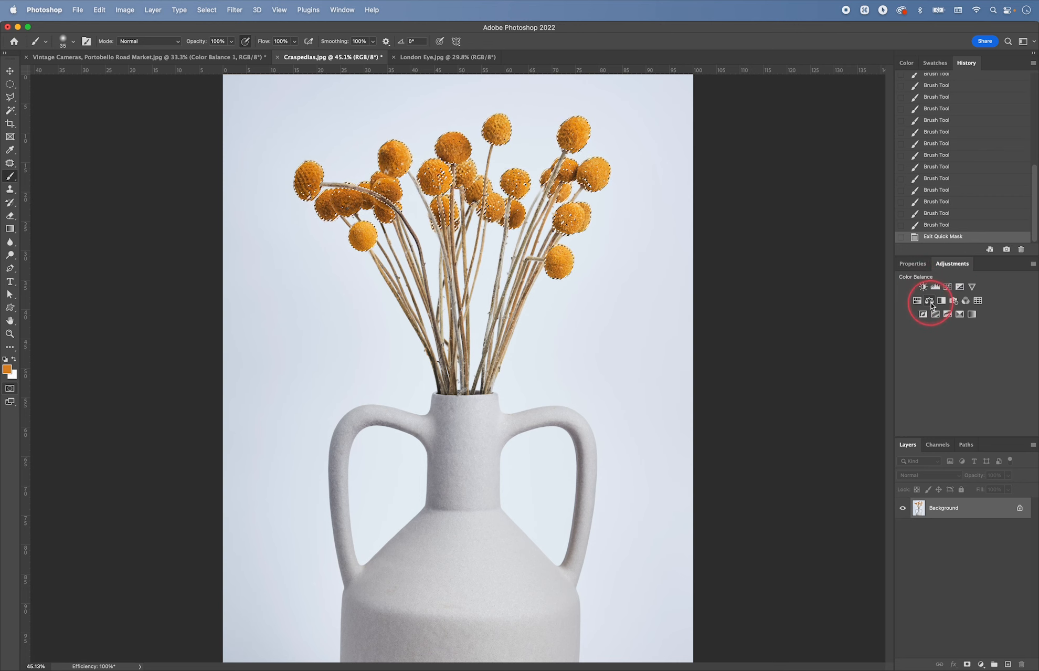
pyautogui.click(930, 301)
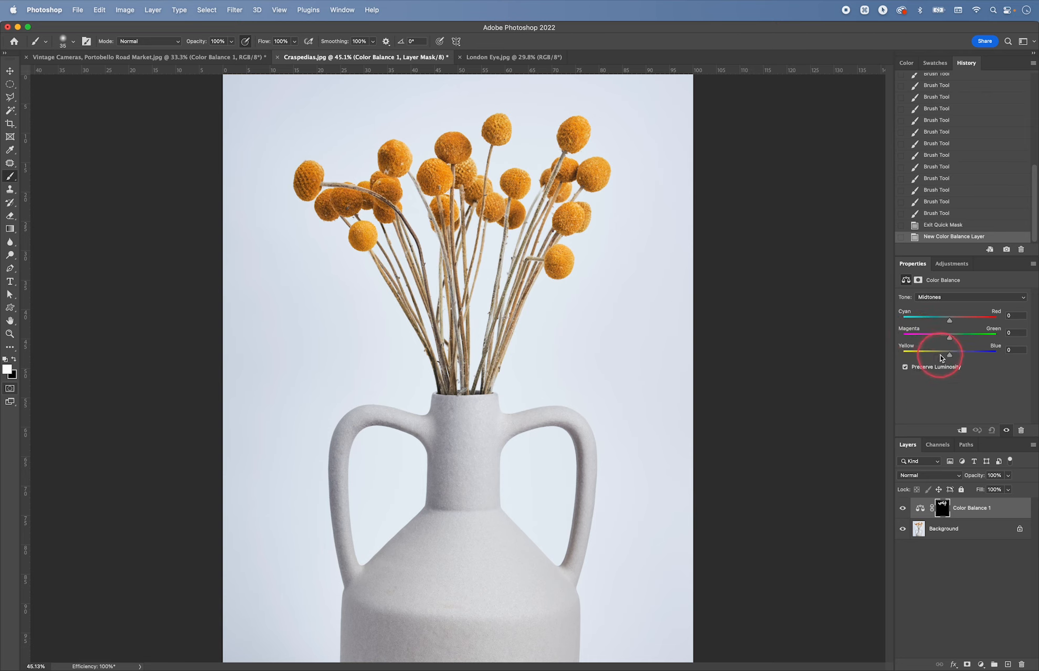
pyautogui.moveTo(939, 358)
pyautogui.mouseDown()
pyautogui.moveTo(922, 356)
pyautogui.moveTo(933, 339)
pyautogui.mouseUp()
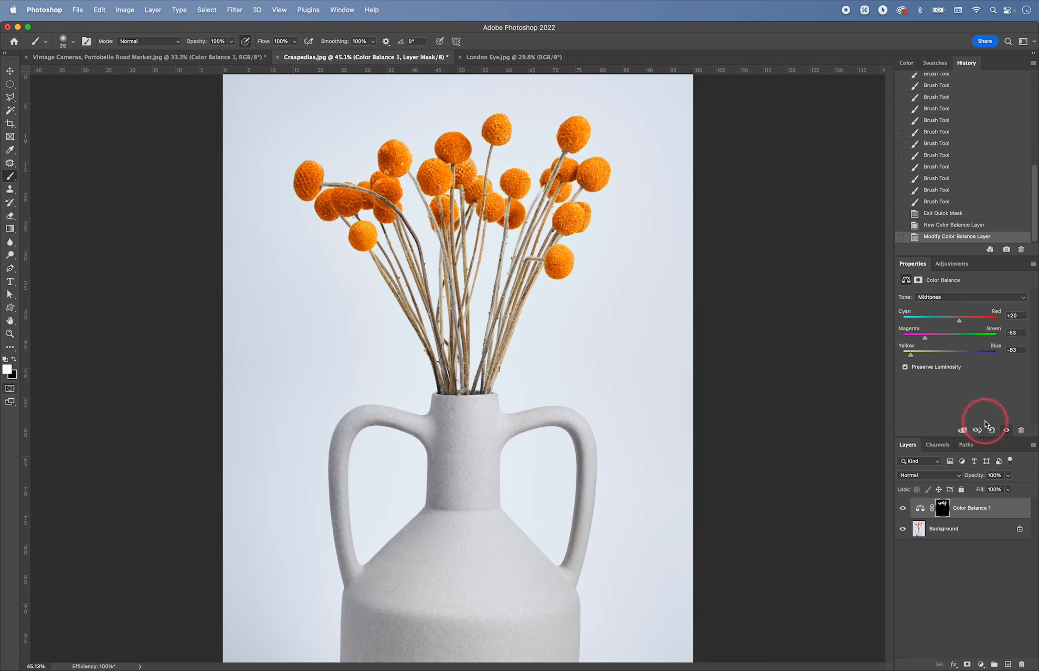
# Toggle the Color Balance layer's visibility to compare the flowers before and after the colour change.
pyautogui.click(1008, 431)
pyautogui.click(1007, 431)
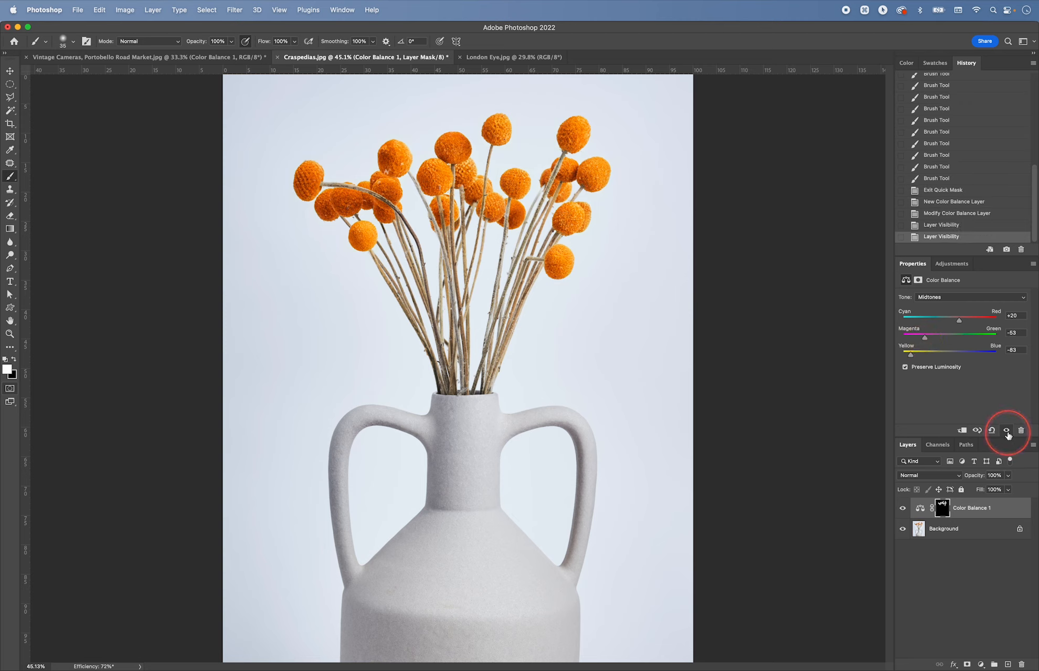
pyautogui.click(1007, 431)
pyautogui.click(1007, 431)
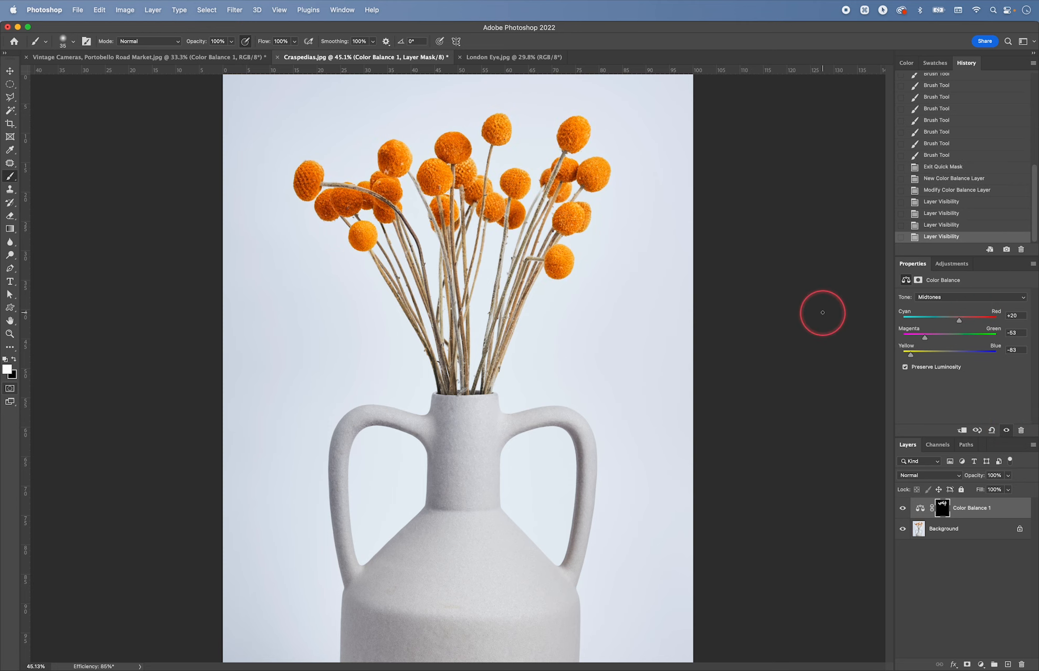
pyautogui.press('super+minus')
# Switch to London Eye.jpg and zoom to 300% on the wheel's cables between the left rim and the hub.
pyautogui.click(504, 56)
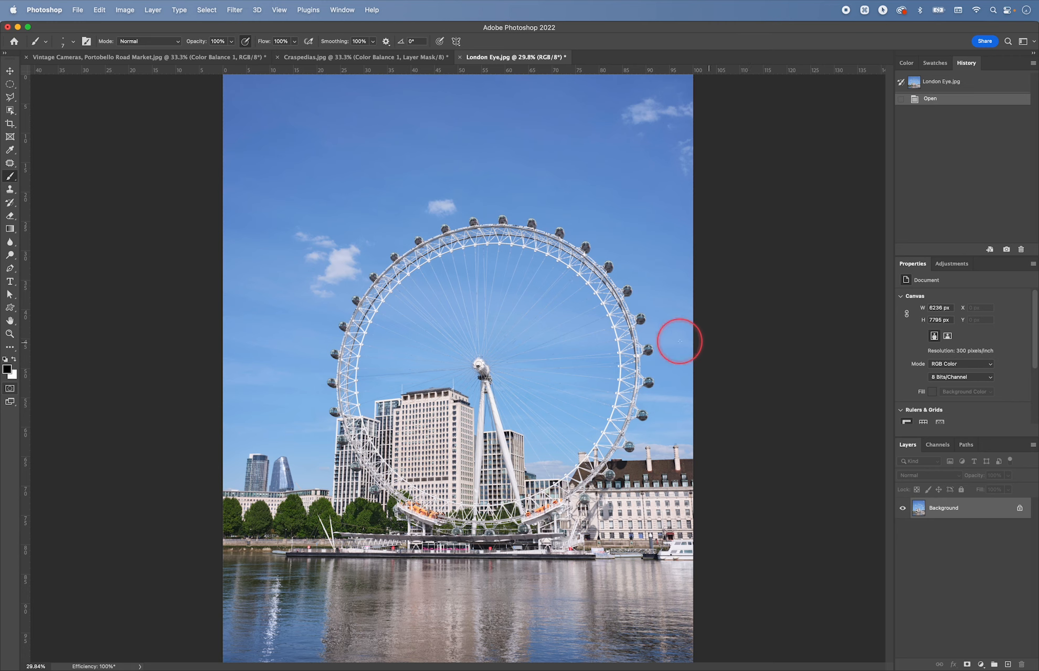
pyautogui.press('z')
pyautogui.moveTo(377, 374); pyautogui.dragTo(406, 382)
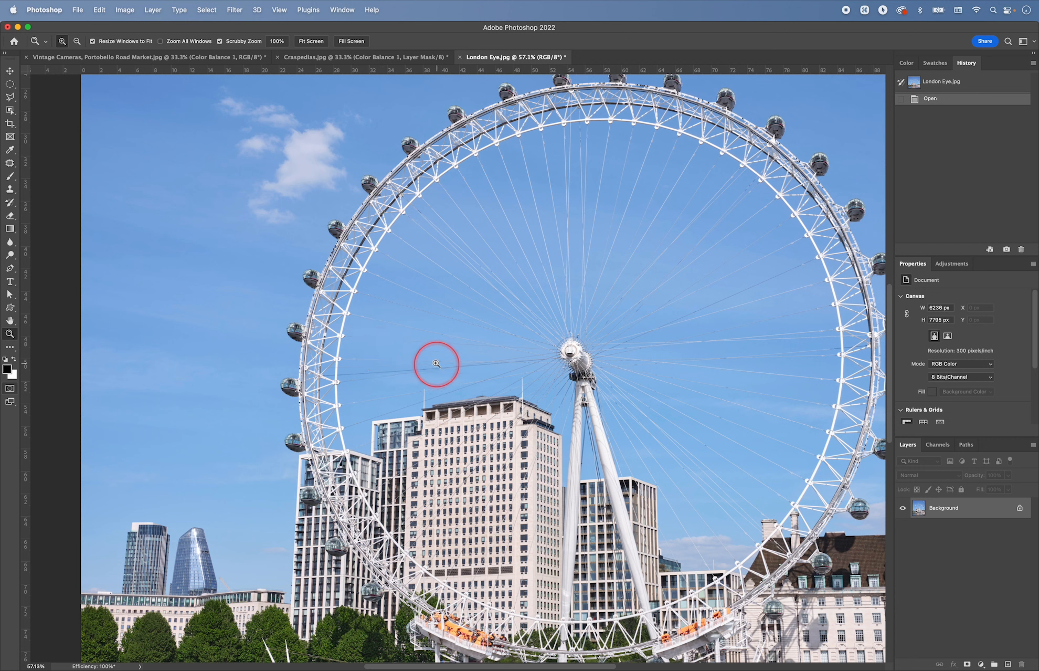
pyautogui.click(412, 345)
pyautogui.click(429, 364)
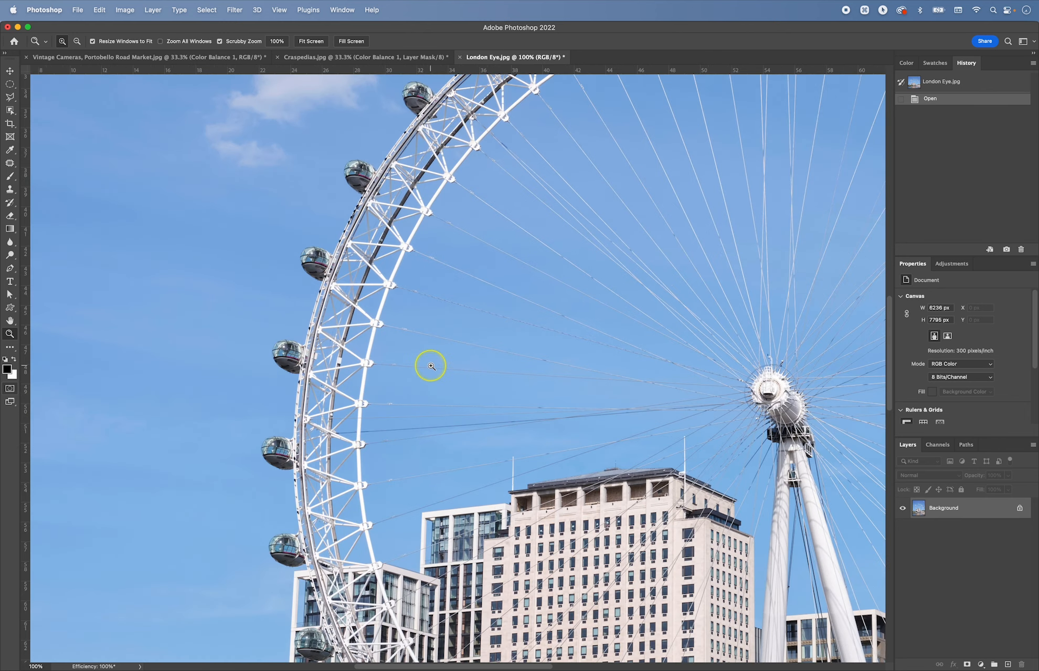
pyautogui.click(431, 366)
pyautogui.press('space')
pyautogui.moveTo(538, 387); pyautogui.dragTo(463, 349)
pyautogui.click(359, 324)
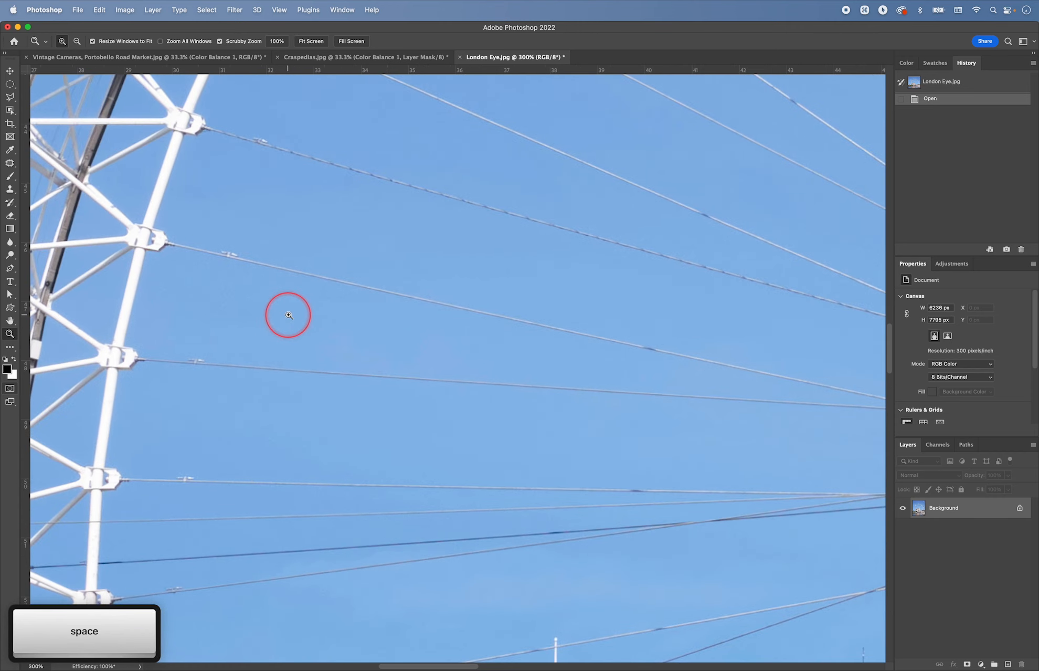
# Enter Quick Mask and brush a straight stroke along one nearly horizontal cable from the wheel's left rim to the hub.
pyautogui.press('q')
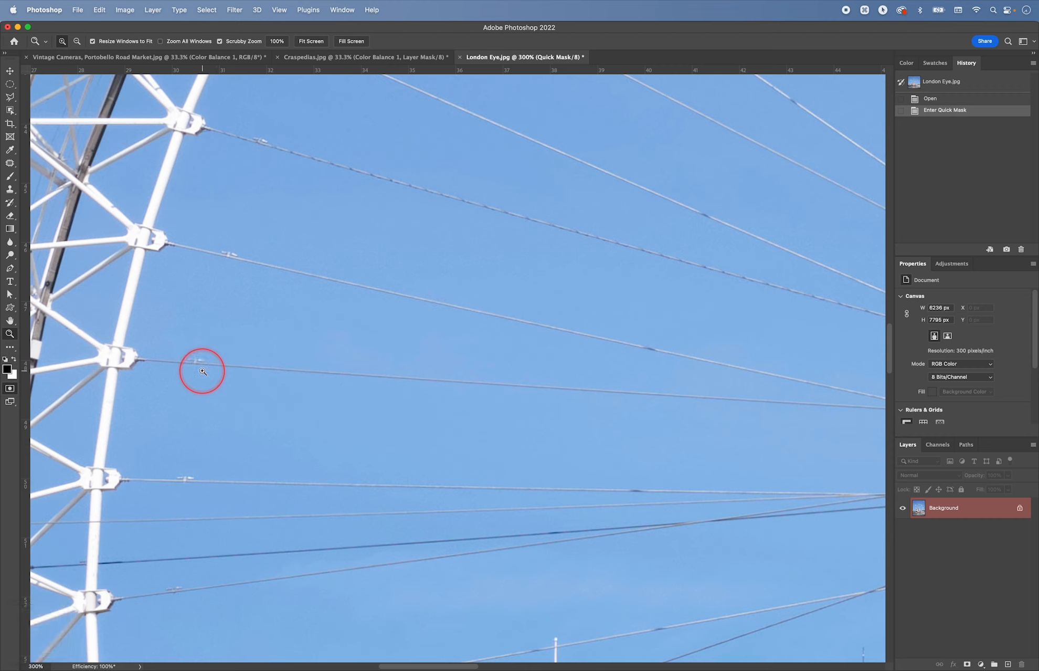
pyautogui.press('b')
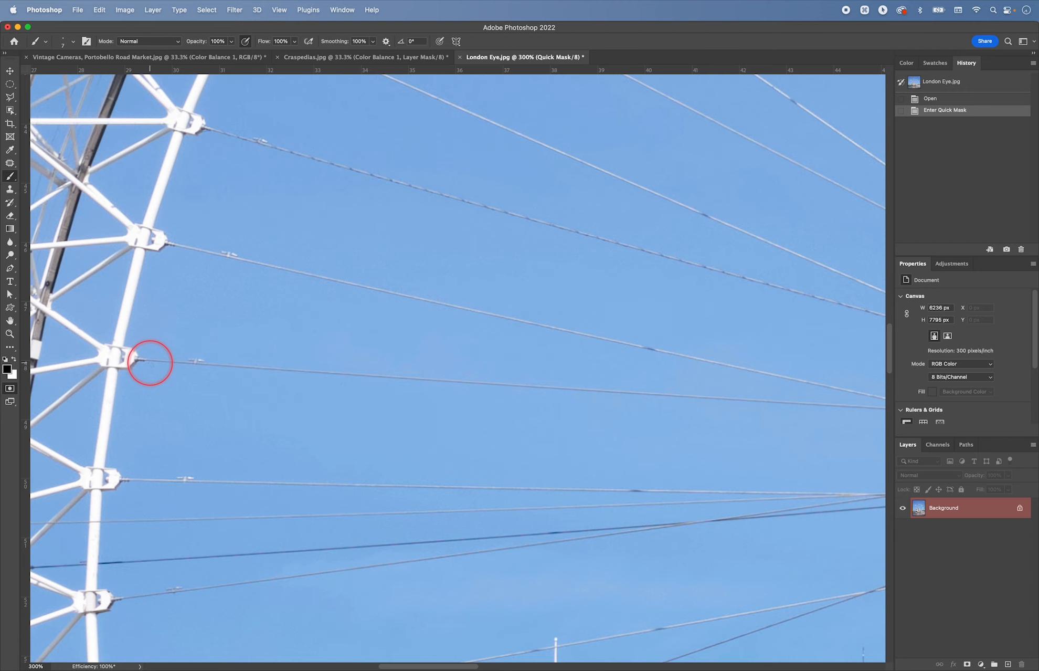
pyautogui.click(149, 361)
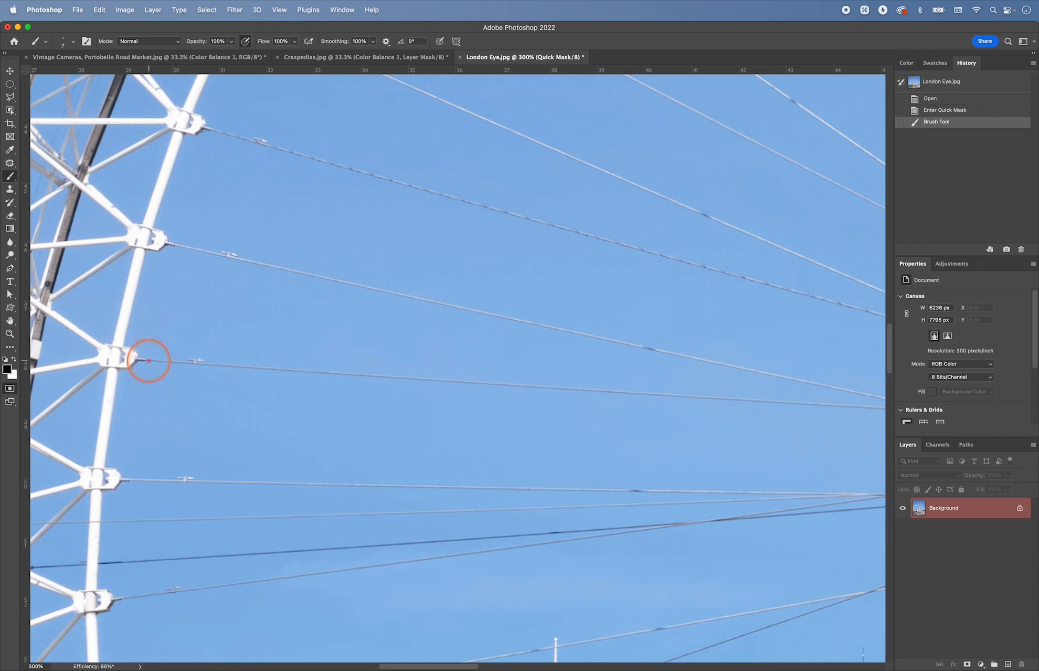
pyautogui.press('space')
pyautogui.moveTo(436, 378); pyautogui.dragTo(78, 336)
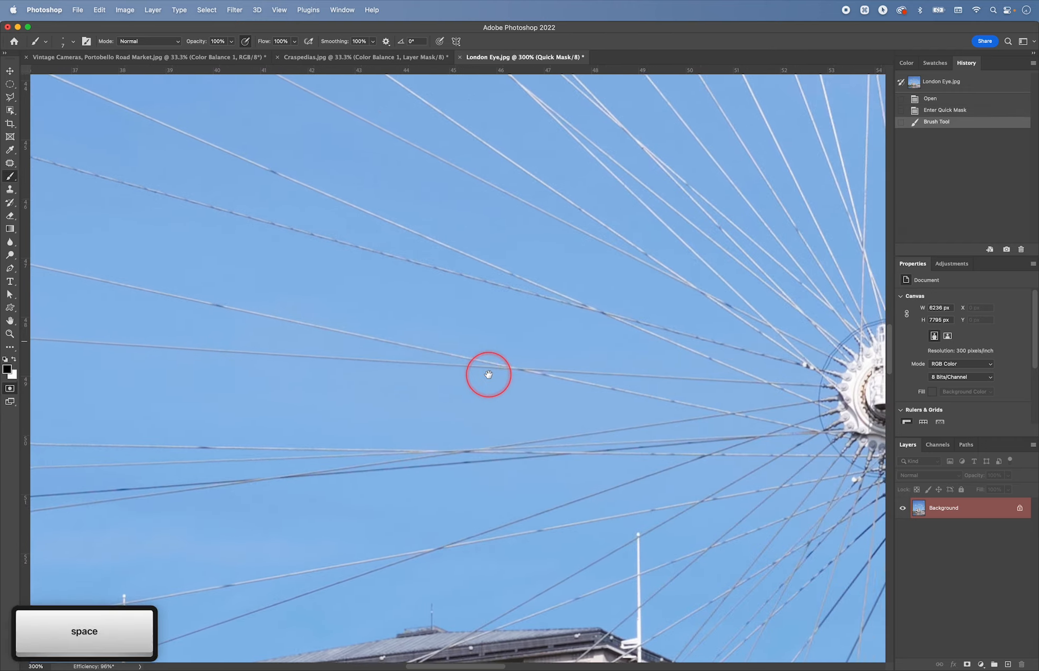
pyautogui.moveTo(487, 371); pyautogui.dragTo(349, 370)
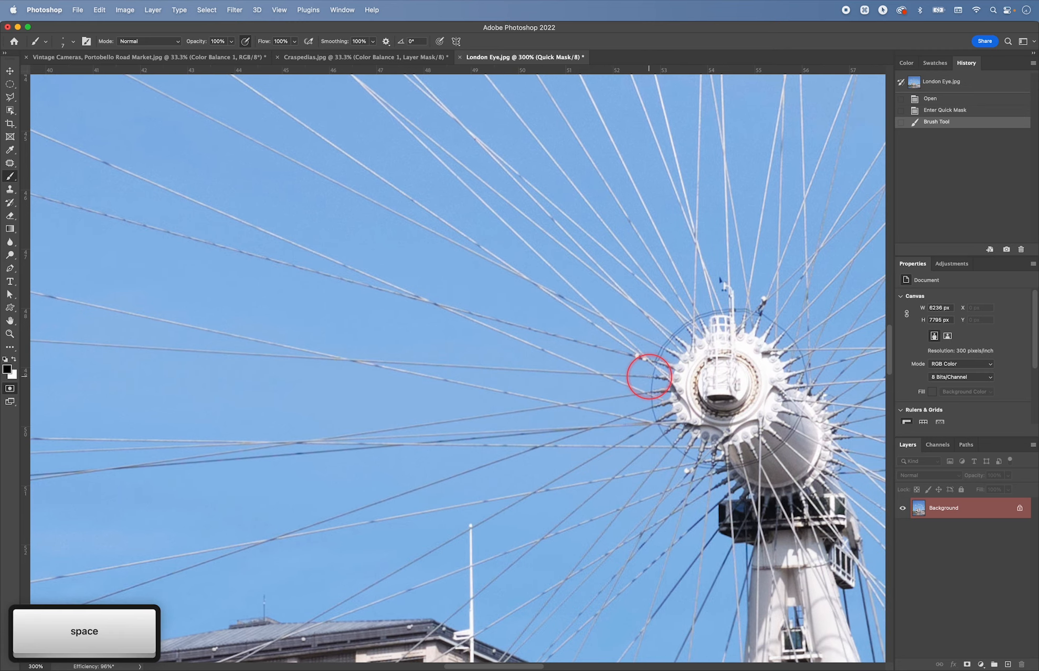
pyautogui.keyDown('shift'); pyautogui.click(649, 378); pyautogui.keyUp('shift')
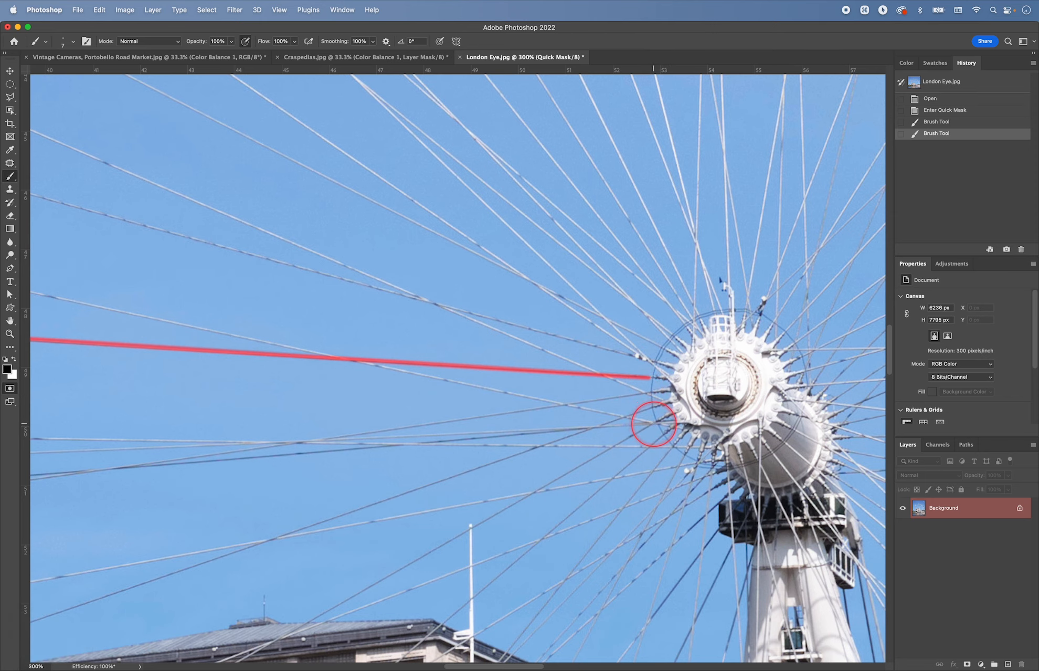
# Mask the cable that crosses the first one with a straight brush stroke from the hub back to the left rim.
pyautogui.click(654, 424)
pyautogui.moveTo(419, 359); pyautogui.dragTo(911, 439)
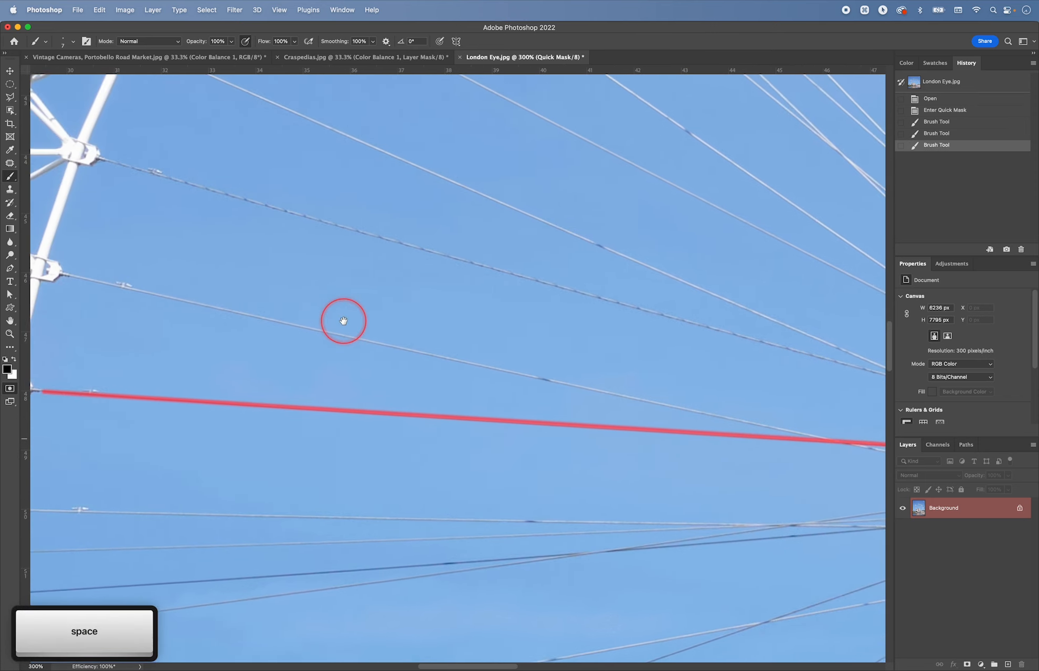
pyautogui.moveTo(343, 320); pyautogui.dragTo(599, 358)
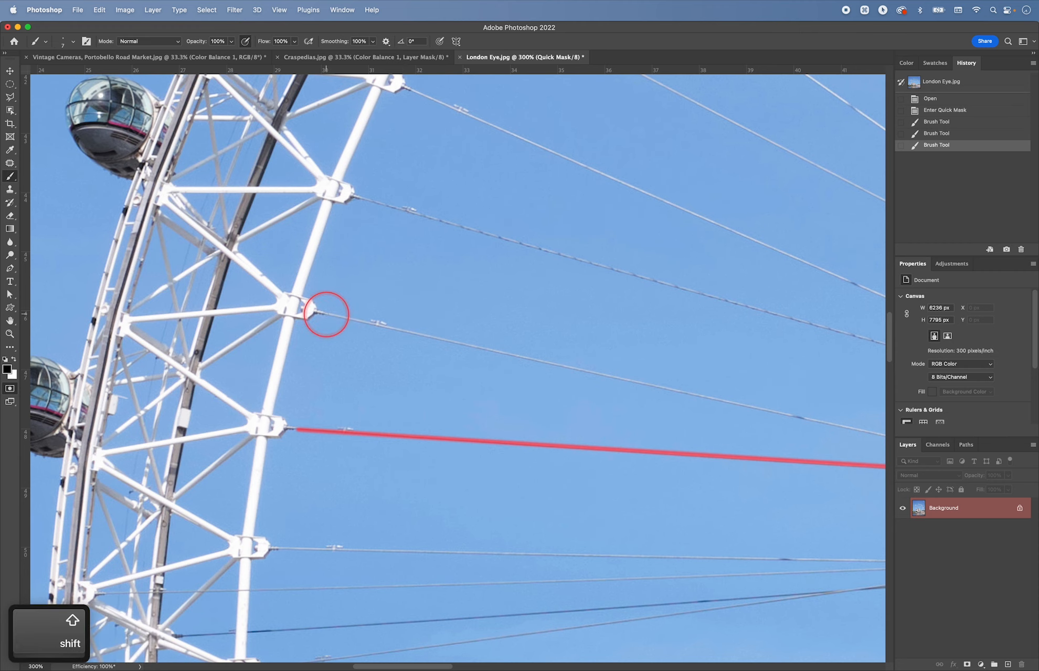
pyautogui.keyDown('shift'); pyautogui.click(327, 314); pyautogui.keyUp('shift')
# Mask the next cable below the two masked ones with a straight stroke from rim to hub, redoing its misplaced starting dab.
pyautogui.moveTo(413, 348)
pyautogui.mouseDown()
pyautogui.moveTo(371, 292)
pyautogui.moveTo(344, 297)
pyautogui.moveTo(370, 267)
pyautogui.mouseUp()
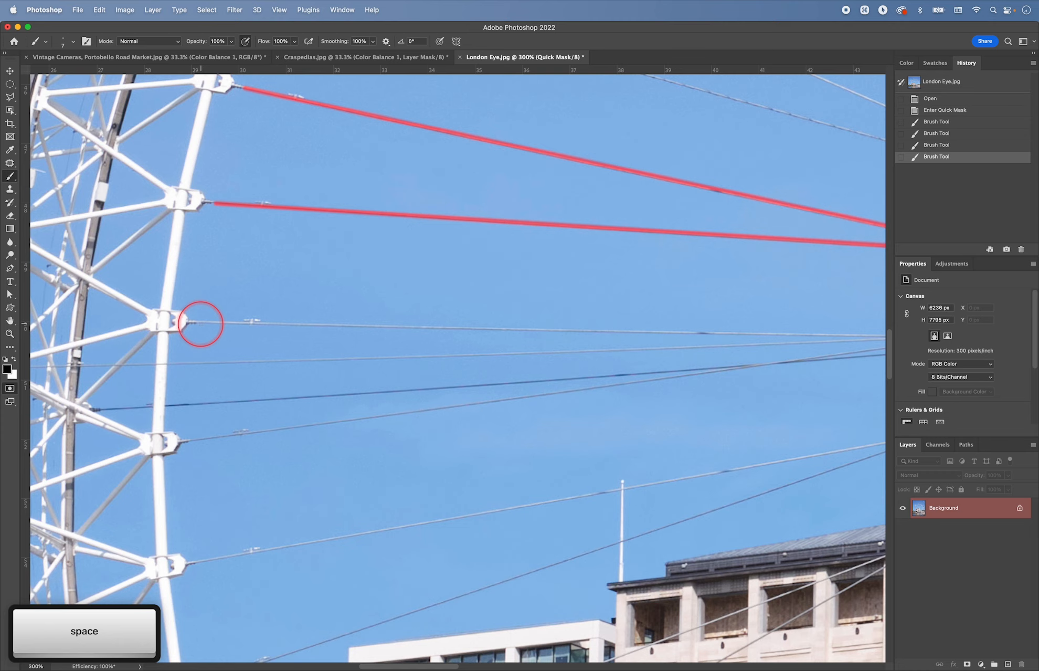
pyautogui.click(201, 323)
pyautogui.press('super+z')
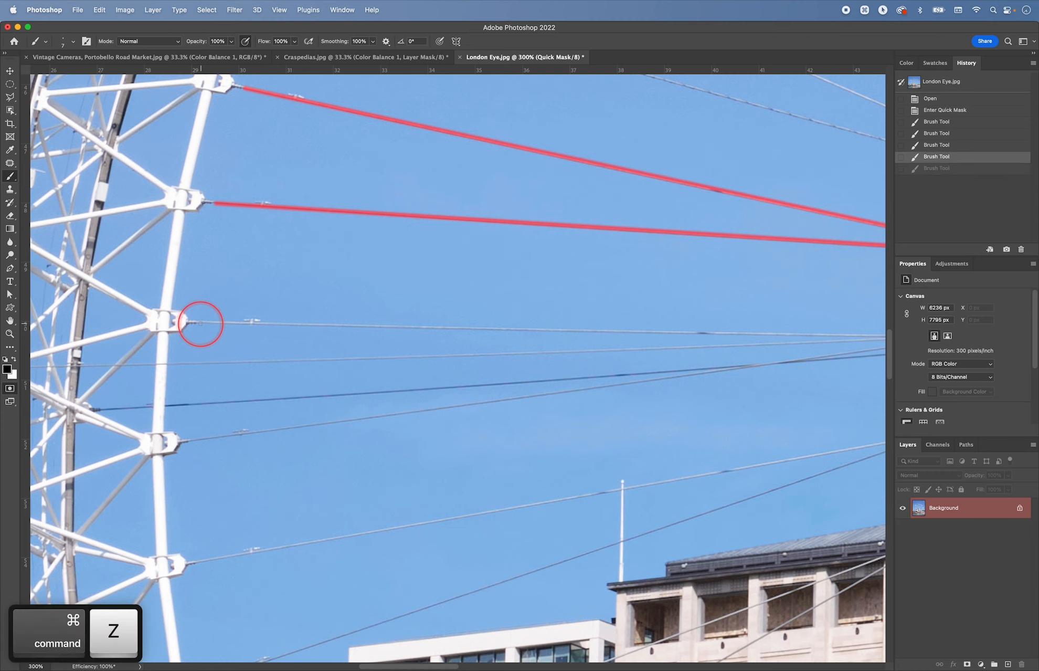
pyautogui.click(200, 322)
pyautogui.moveTo(476, 332); pyautogui.dragTo(315, 331)
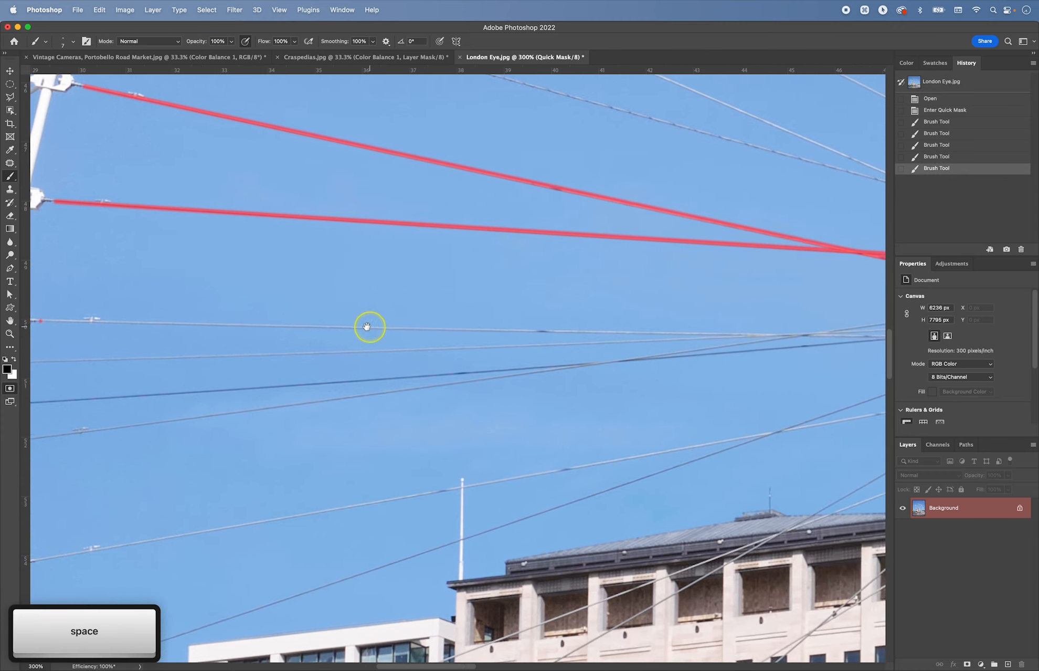
pyautogui.moveTo(763, 352); pyautogui.dragTo(329, 312)
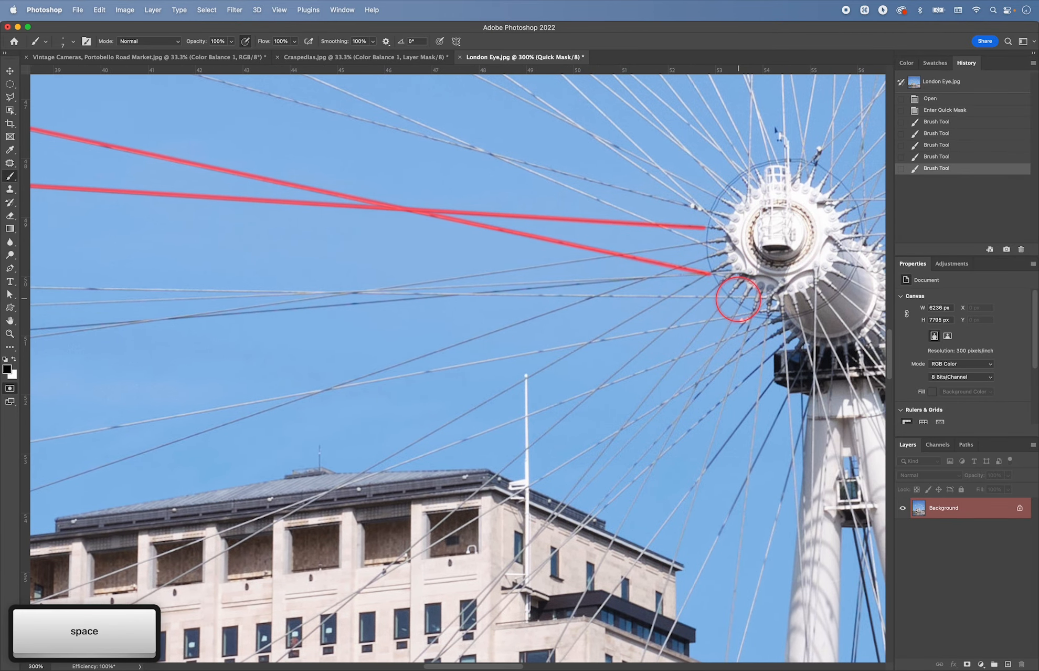
pyautogui.keyDown('shift'); pyautogui.click(746, 298); pyautogui.keyUp('shift')
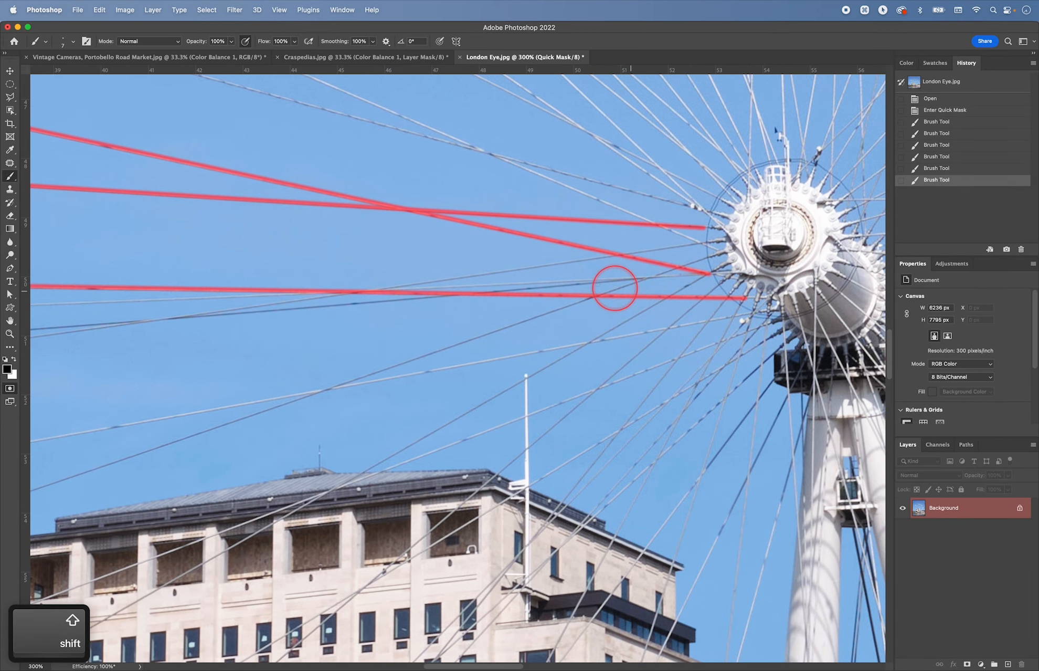
# Mask the unmasked cable directly above the three masked ones with a straight brush stroke from the left rim to the hub.
pyautogui.moveTo(612, 286)
pyautogui.mouseDown()
pyautogui.moveTo(700, 318)
pyautogui.moveTo(819, 388)
pyautogui.mouseUp()
pyautogui.moveTo(503, 234); pyautogui.dragTo(698, 336)
pyautogui.moveTo(228, 142)
pyautogui.mouseDown()
pyautogui.moveTo(413, 223)
pyautogui.moveTo(428, 264)
pyautogui.moveTo(381, 271)
pyautogui.mouseUp()
pyautogui.click(300, 261)
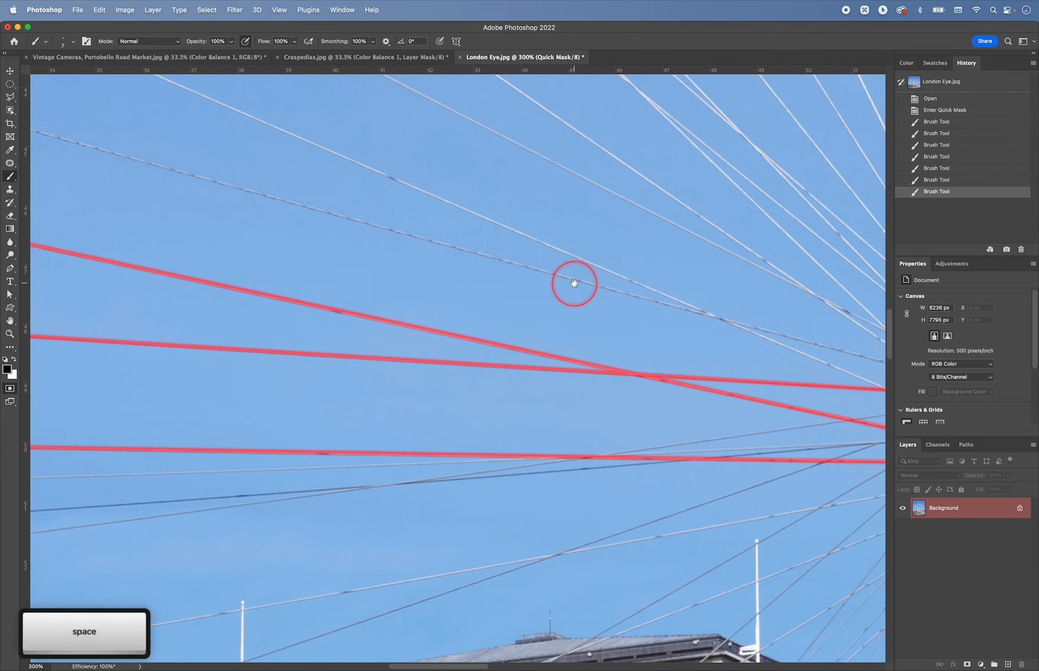
pyautogui.moveTo(574, 283); pyautogui.dragTo(283, 244)
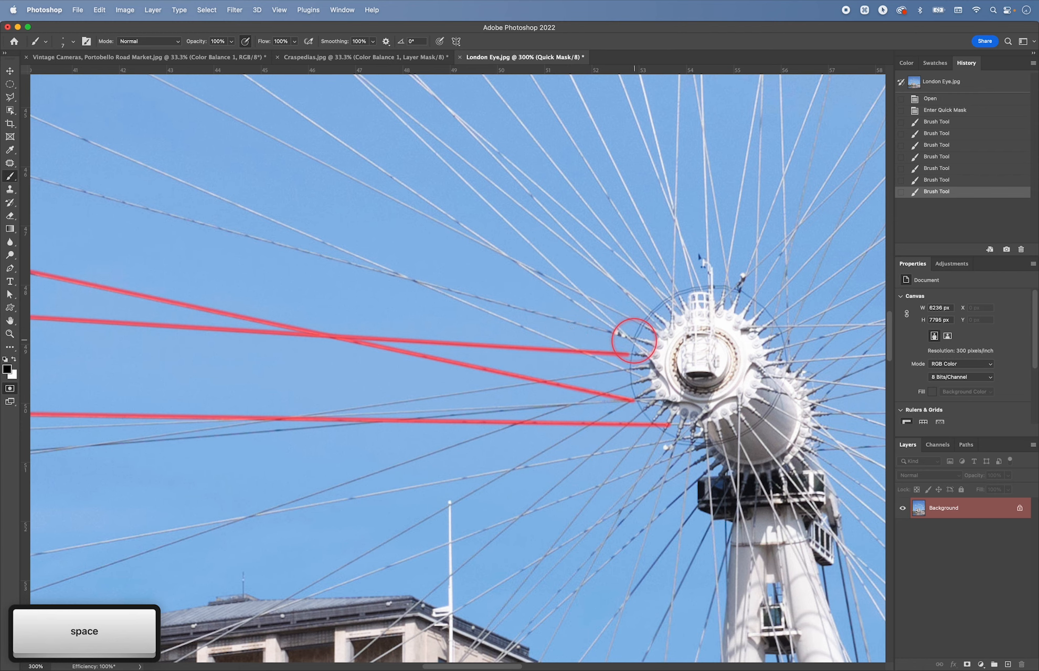
pyautogui.keyDown('shift'); pyautogui.click(633, 340); pyautogui.keyUp('shift')
# Mask the fifth cable, directly above the masked group, with a straight brush stroke from the hub back to the left rim.
pyautogui.moveTo(617, 360)
pyautogui.mouseDown()
pyautogui.moveTo(641, 334)
pyautogui.moveTo(730, 359)
pyautogui.mouseUp()
pyautogui.click(669, 352)
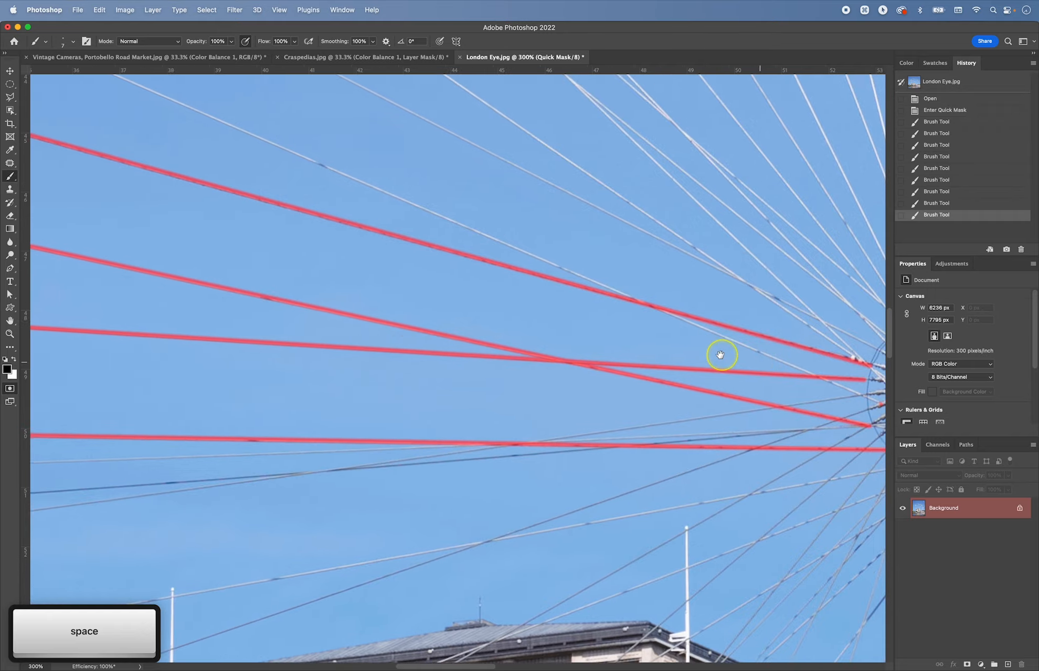
pyautogui.moveTo(315, 129); pyautogui.dragTo(391, 173)
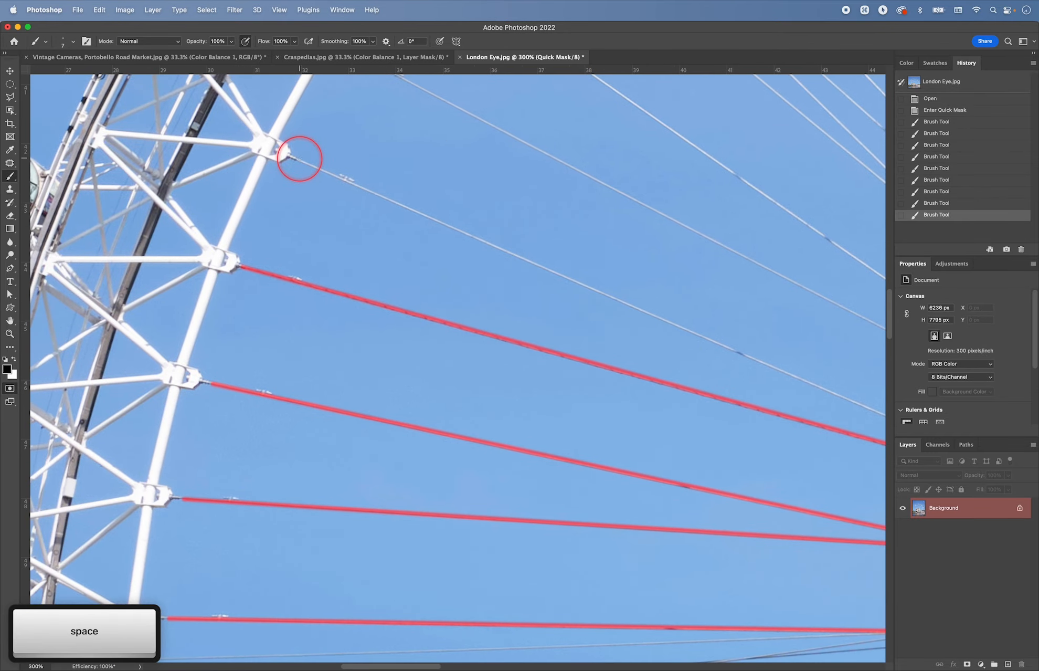
pyautogui.keyDown('shift'); pyautogui.click(299, 159); pyautogui.keyUp('shift')
# Mask the sixth cable, the next one up on the left rim, with a straight brush stroke from rim to hub.
pyautogui.moveTo(586, 202)
pyautogui.mouseDown()
pyautogui.moveTo(414, 205)
pyautogui.moveTo(405, 234)
pyautogui.mouseUp()
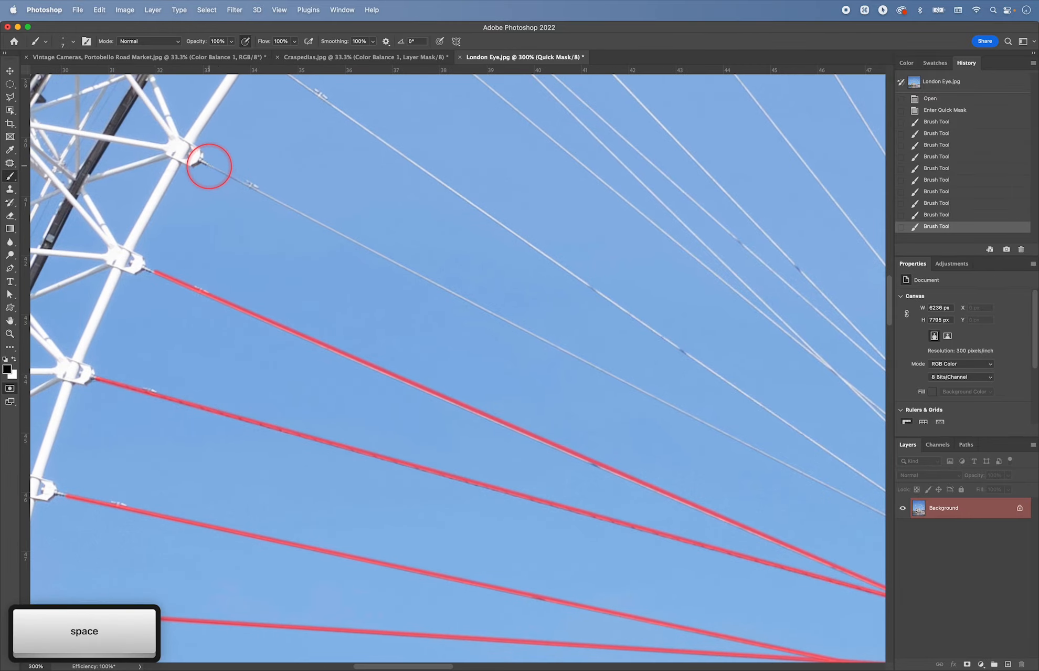
pyautogui.keyDown('shift'); pyautogui.click(209, 166); pyautogui.keyUp('shift')
pyautogui.moveTo(360, 255); pyautogui.dragTo(216, 151)
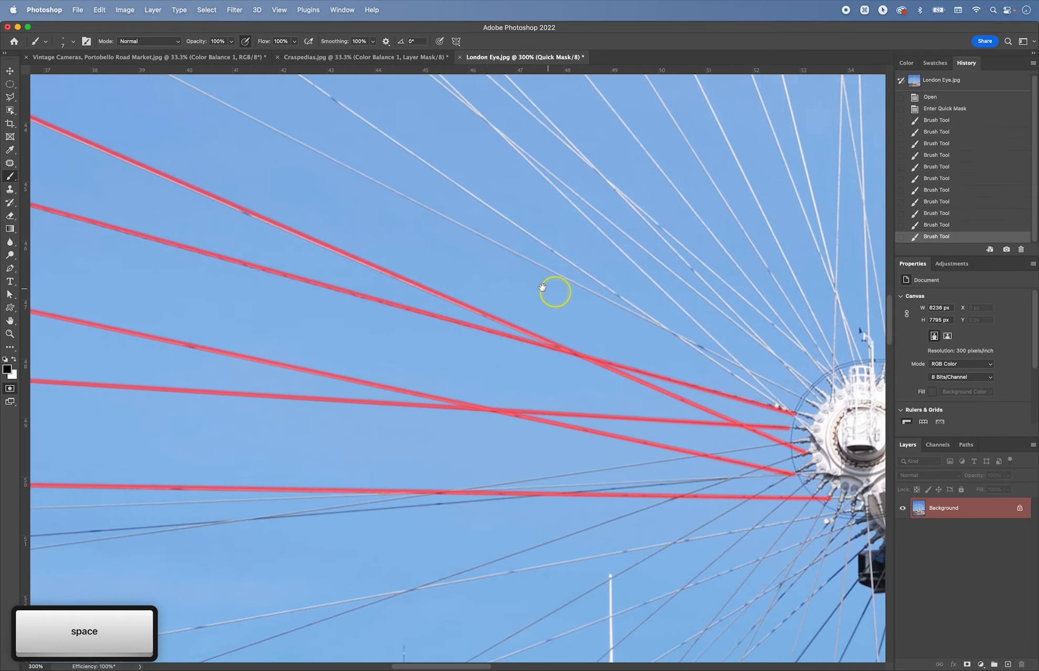
pyautogui.moveTo(542, 287); pyautogui.dragTo(415, 251)
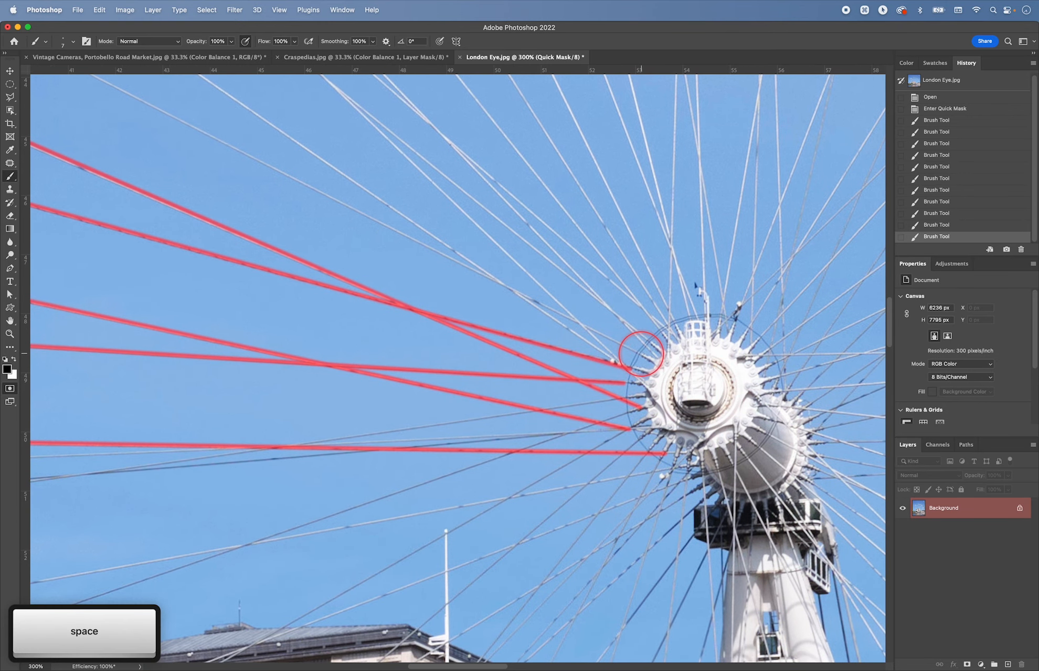
pyautogui.keyDown('shift'); pyautogui.click(640, 356); pyautogui.keyUp('shift')
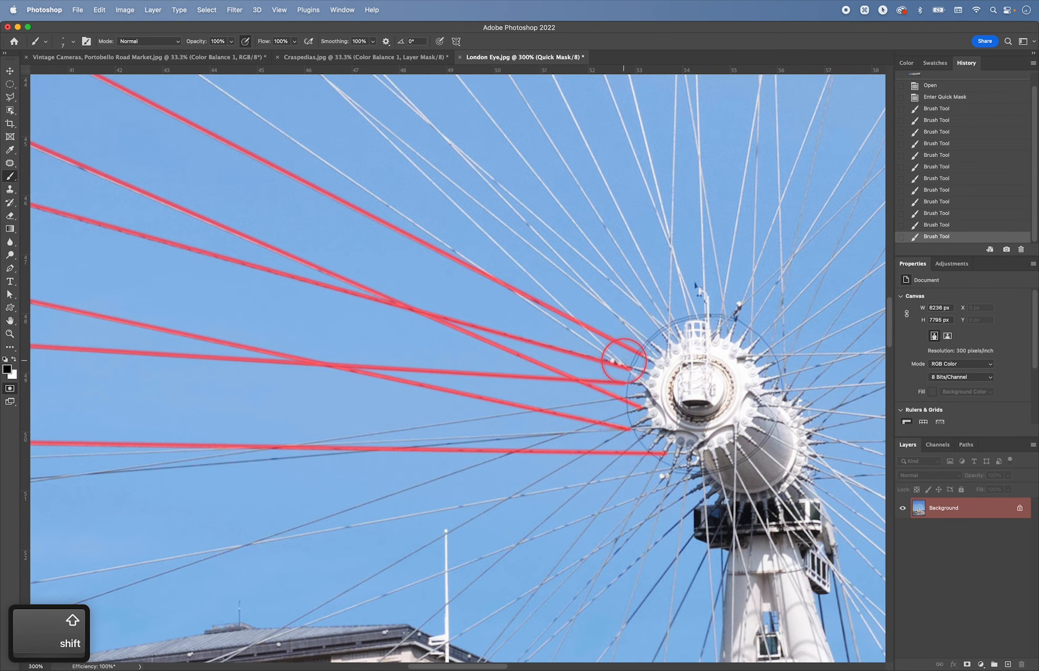
# Try to mask the seventh cable with a straight brush stroke from the hub to the left rim, and undo the misplaced stroke.
pyautogui.click(623, 365)
pyautogui.moveTo(546, 328); pyautogui.dragTo(750, 428)
pyautogui.moveTo(564, 273); pyautogui.dragTo(630, 356)
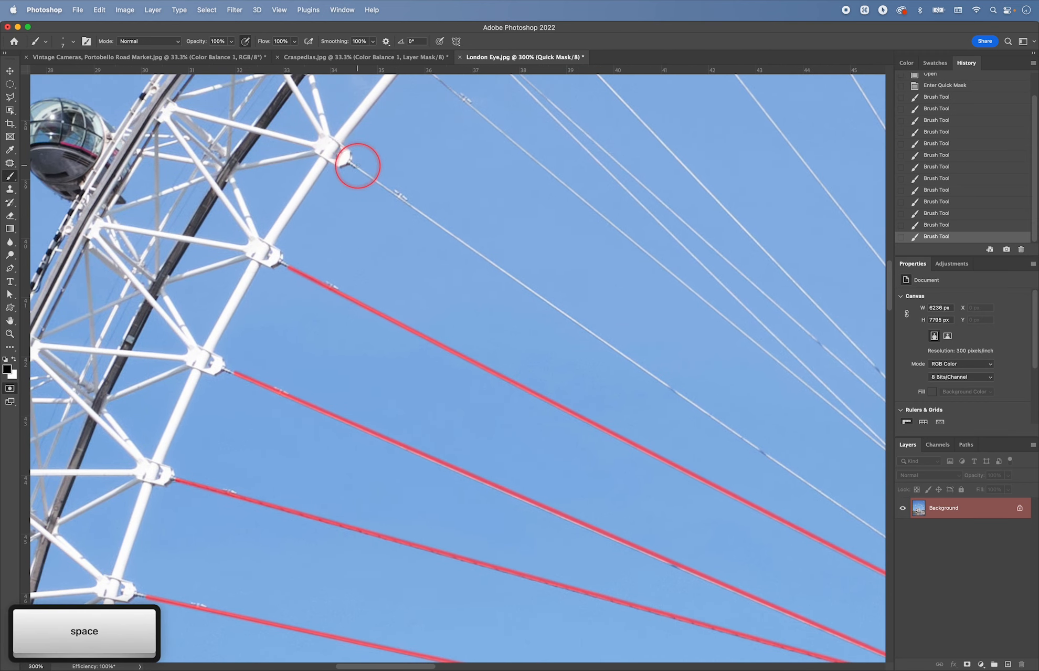
pyautogui.keyDown('shift'); pyautogui.click(357, 168); pyautogui.keyUp('shift')
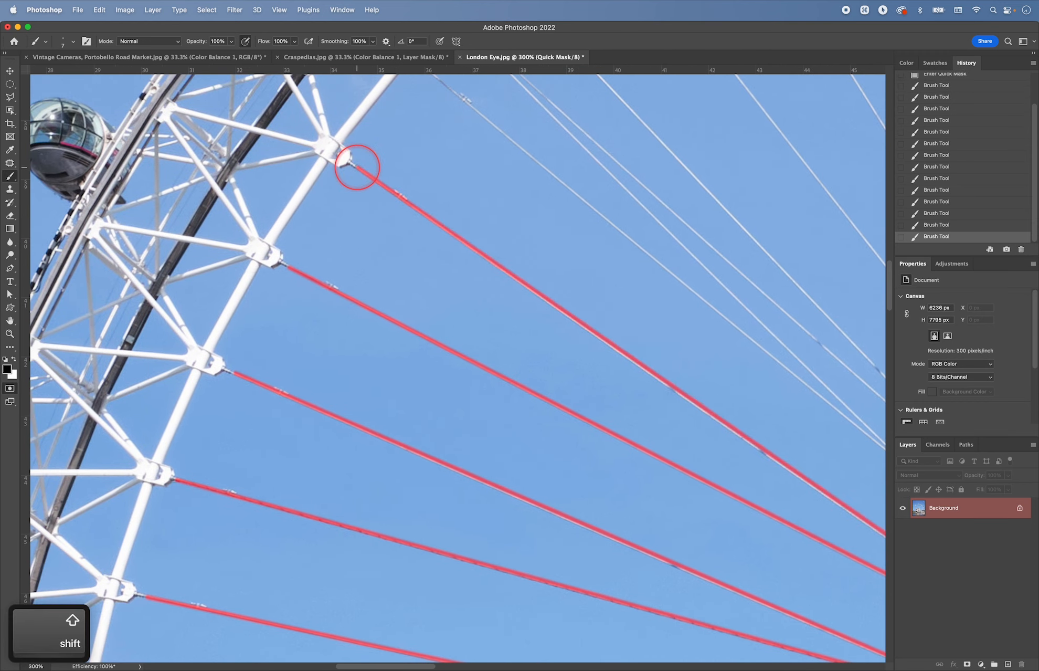
pyautogui.press('super+z')
pyautogui.keyDown('shift'); pyautogui.click(358, 169); pyautogui.keyUp('shift')
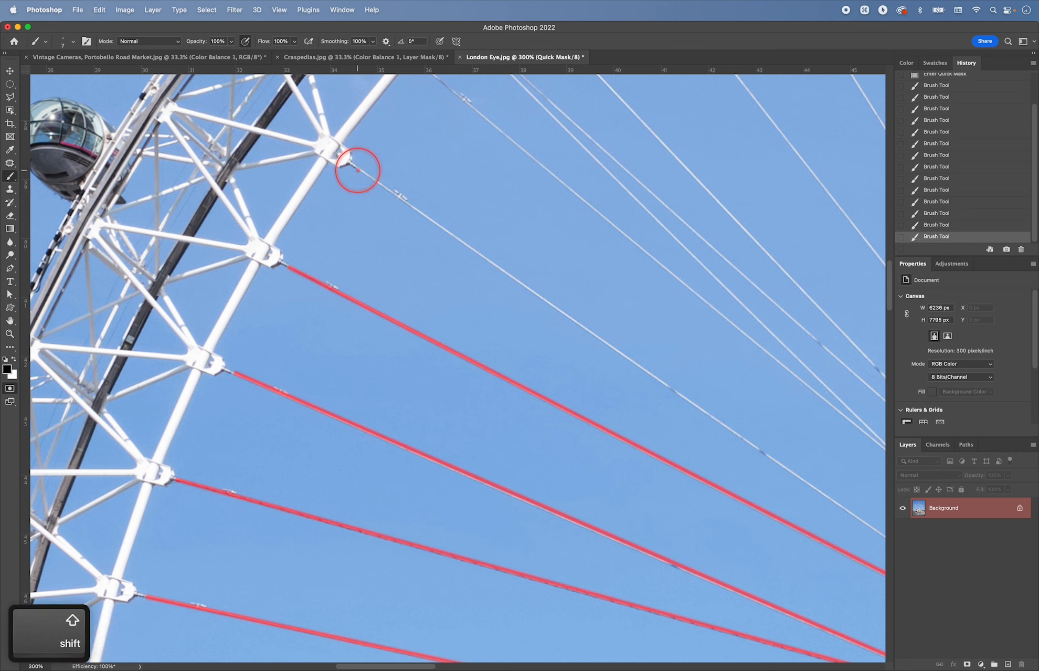
pyautogui.press('super+z')
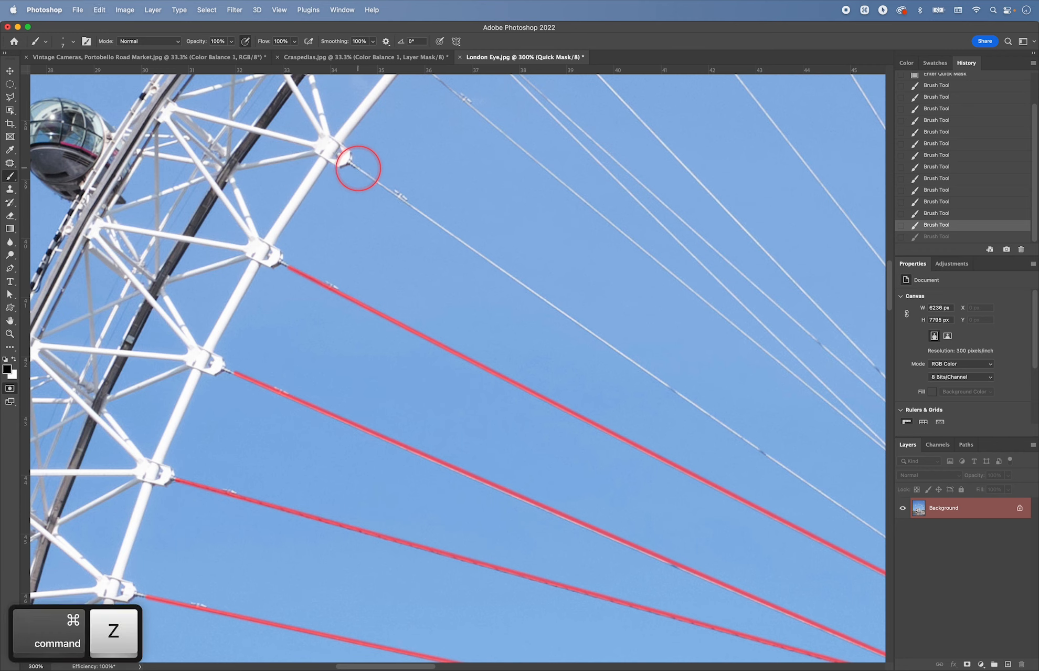
# Mask the seventh cable with a straight brush stroke starting at its left rim attachment and ending at the hub.
pyautogui.click(358, 168)
pyautogui.press('space')
pyautogui.moveTo(555, 308)
pyautogui.mouseDown()
pyautogui.moveTo(487, 232)
pyautogui.moveTo(335, 100)
pyautogui.mouseUp()
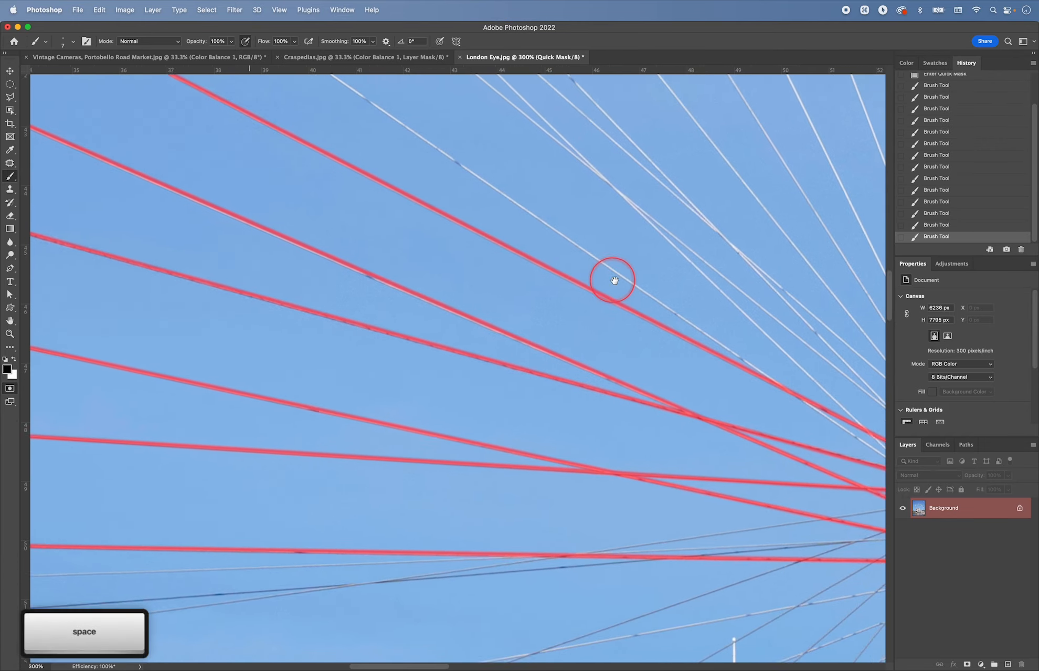
pyautogui.moveTo(641, 311); pyautogui.dragTo(441, 196)
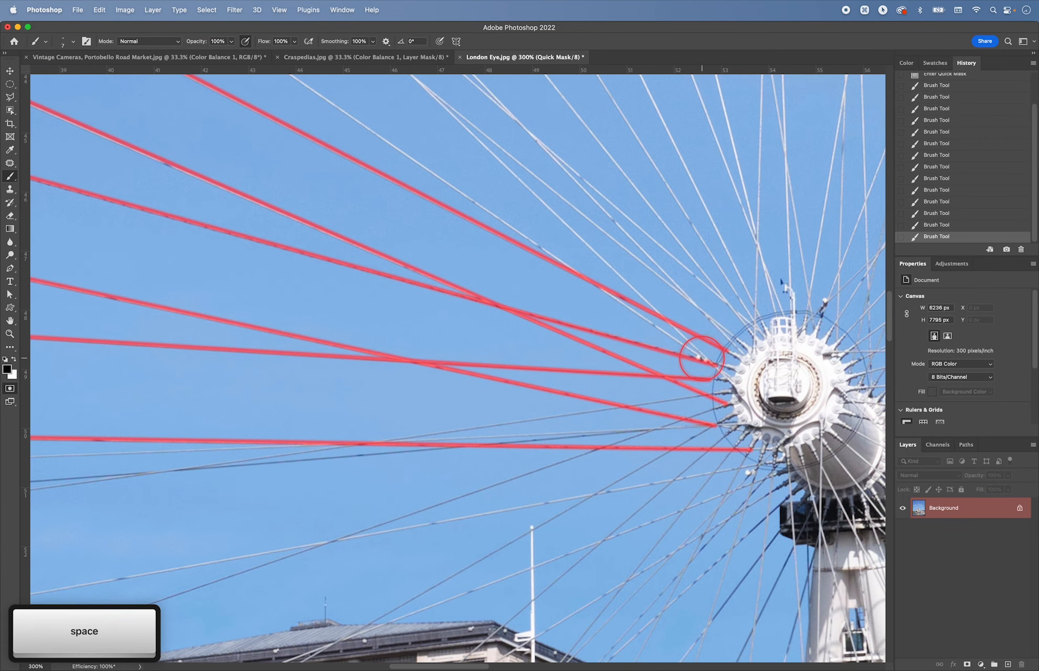
pyautogui.keyDown('shift'); pyautogui.click(701, 359); pyautogui.keyUp('shift')
# Exit Quick Mask to turn the seven masked cables into a selection, with the wheel shown at 50% zoom.
pyautogui.press('space')
pyautogui.moveTo(557, 295); pyautogui.dragTo(648, 316)
pyautogui.press('super+minus')
pyautogui.press('super+minus')
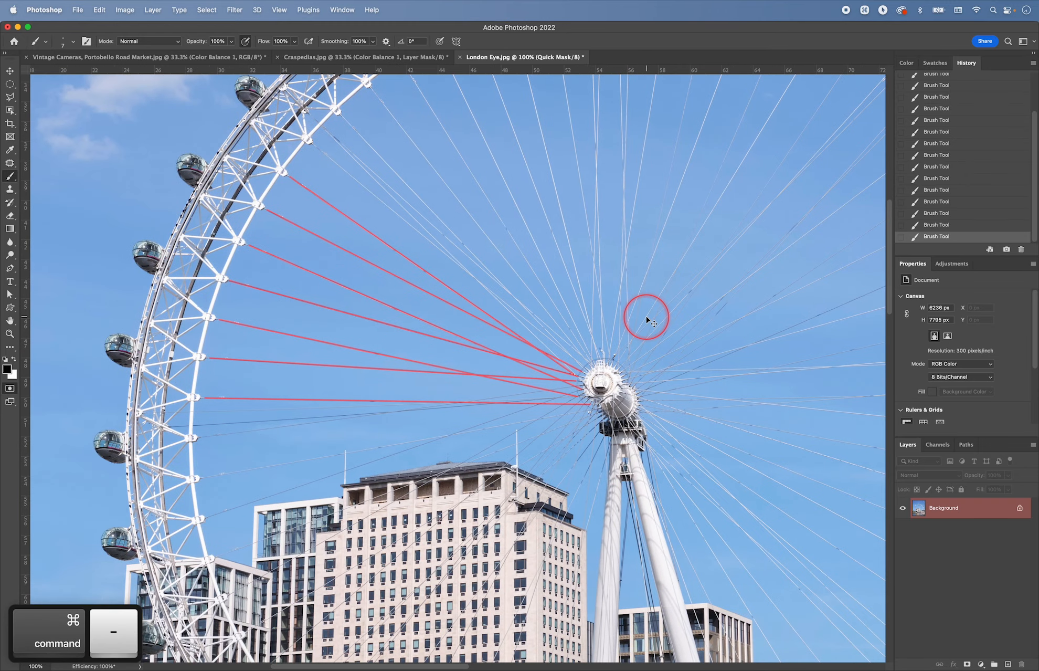
pyautogui.press('super+minus')
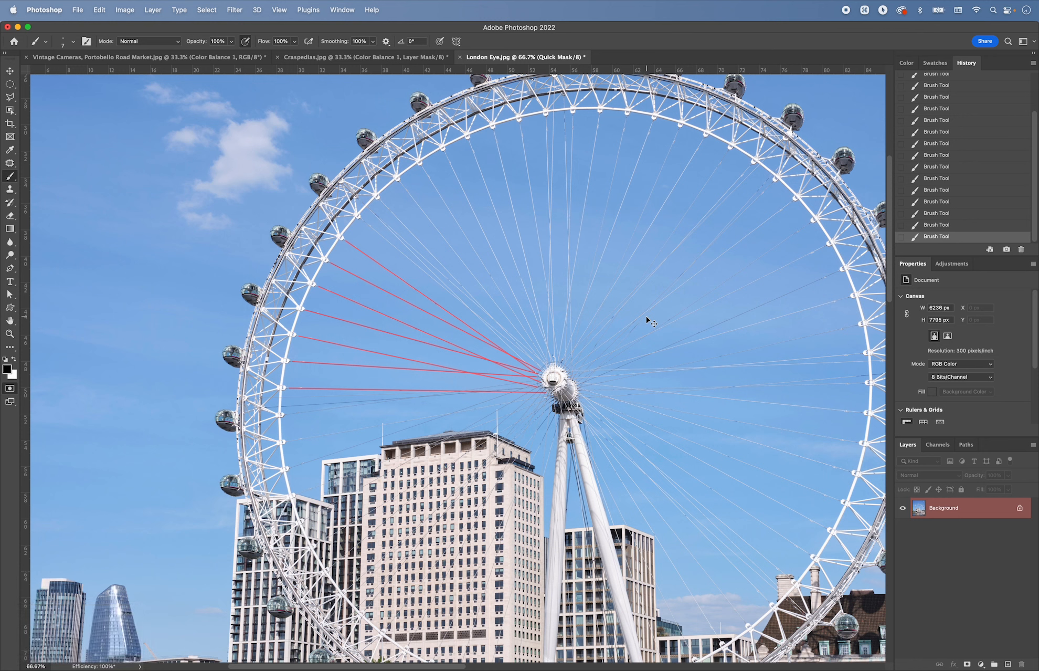
pyautogui.press('super+minus')
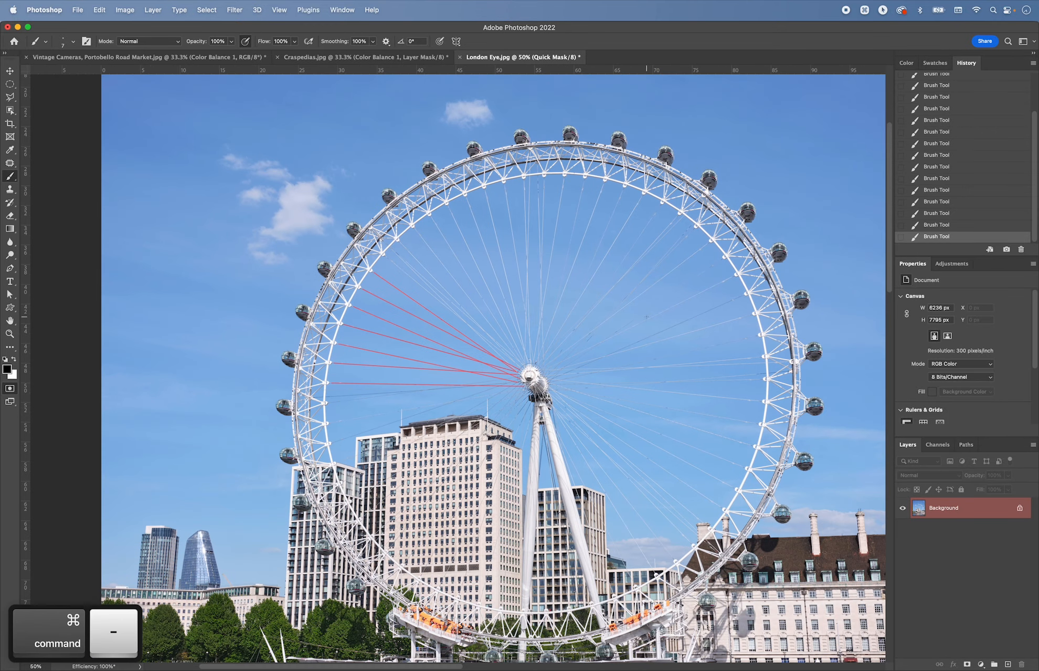
pyautogui.press('q')
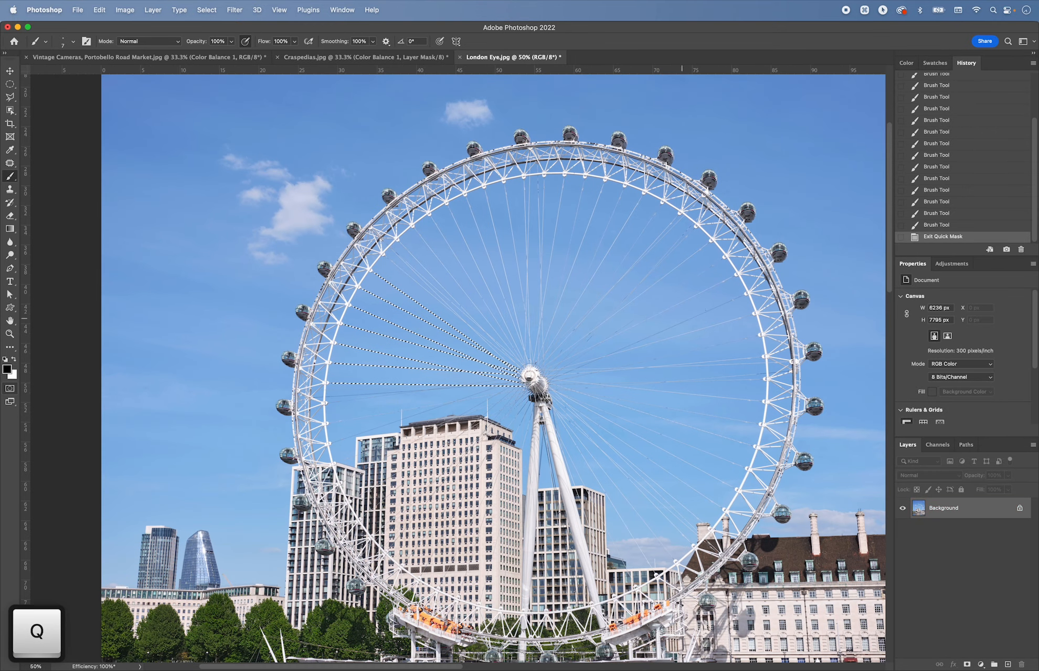
# Add a Curves adjustment layer from the cable selection and raise the RGB curve's midtones to brighten the selected cables.
pyautogui.click(952, 263)
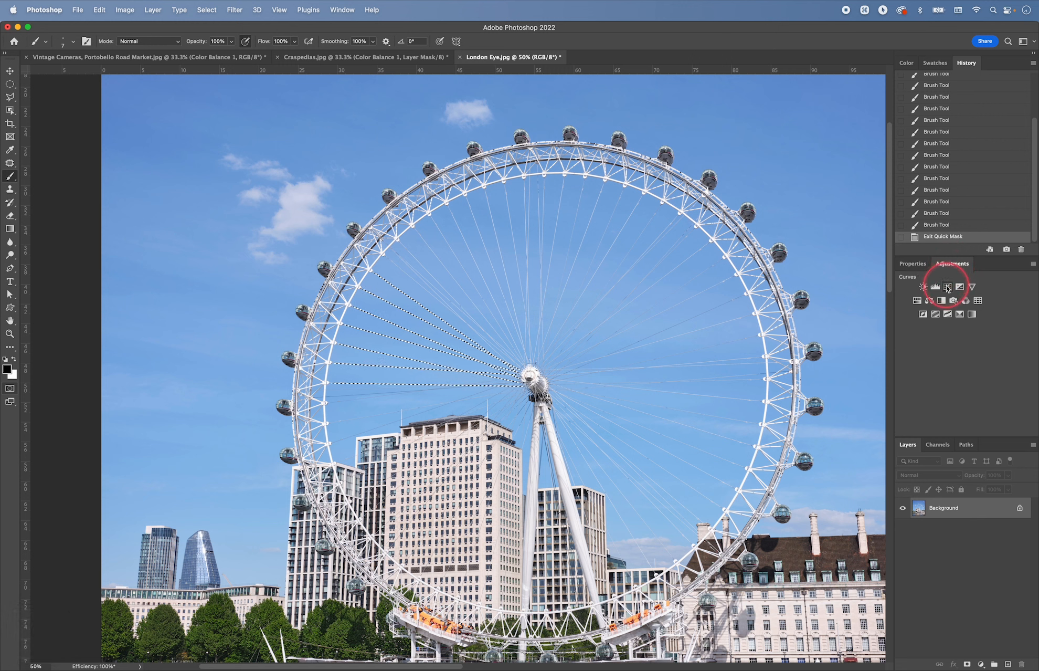
pyautogui.click(944, 286)
pyautogui.moveTo(984, 369); pyautogui.dragTo(964, 365)
# Toggle the Curves layer's visibility off and on to compare the cables before and after, ending with the whole image fitted in view.
pyautogui.click(902, 508)
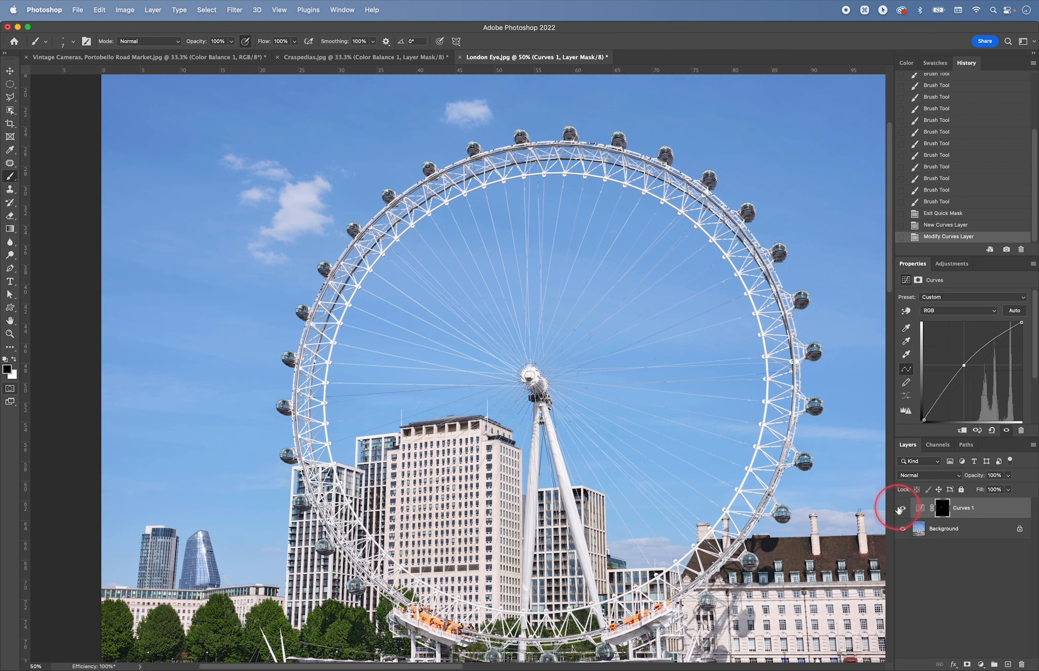
pyautogui.click(904, 508)
pyautogui.click(903, 508)
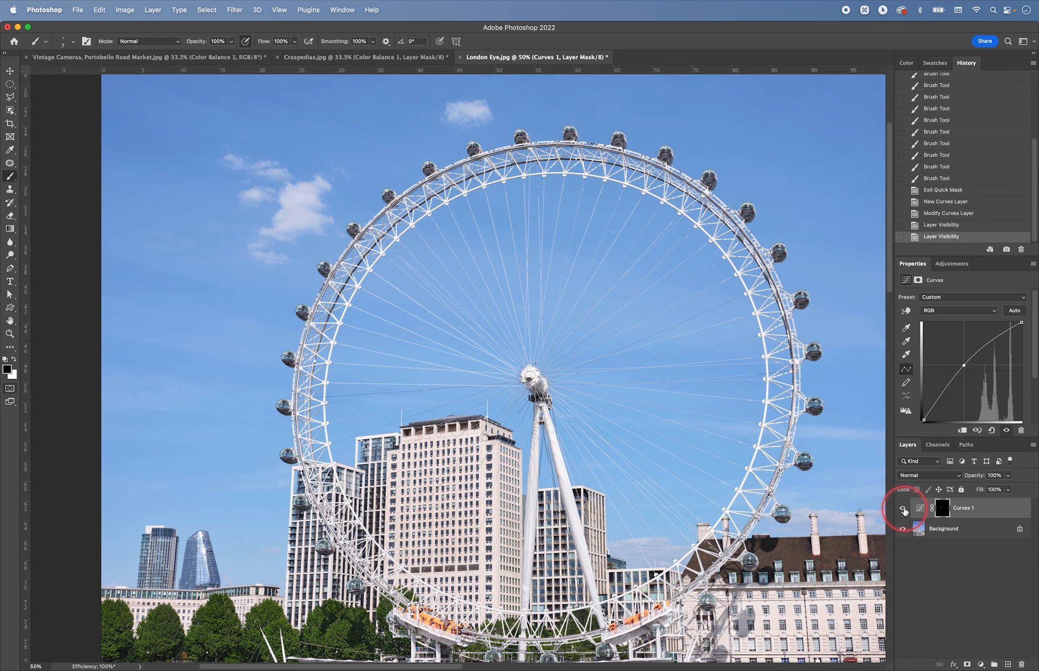
pyautogui.click(903, 509)
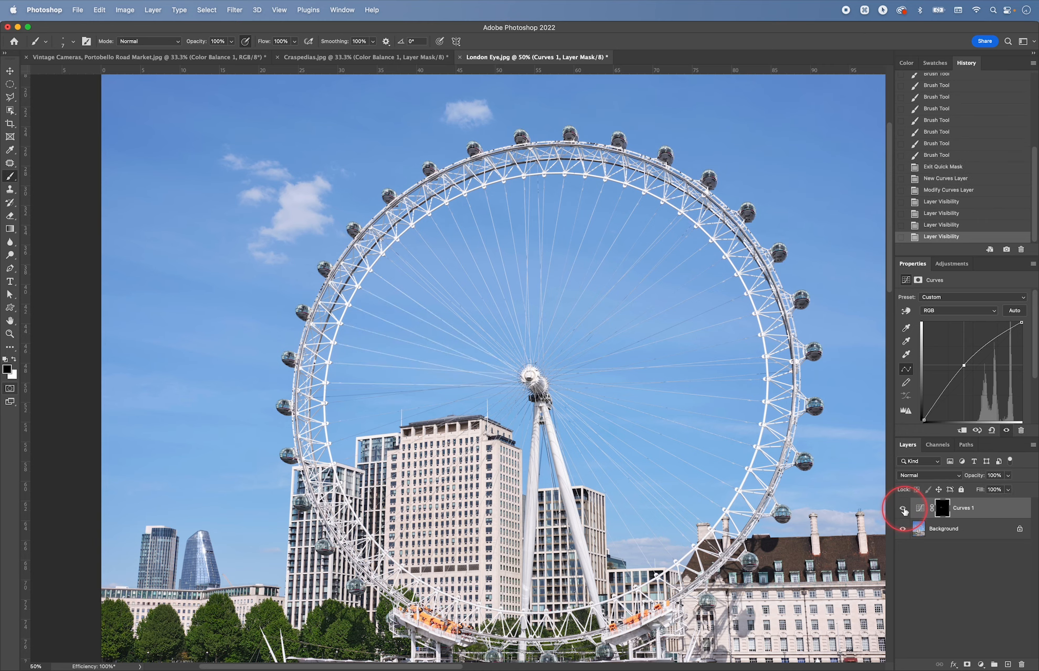
pyautogui.press('super+0')
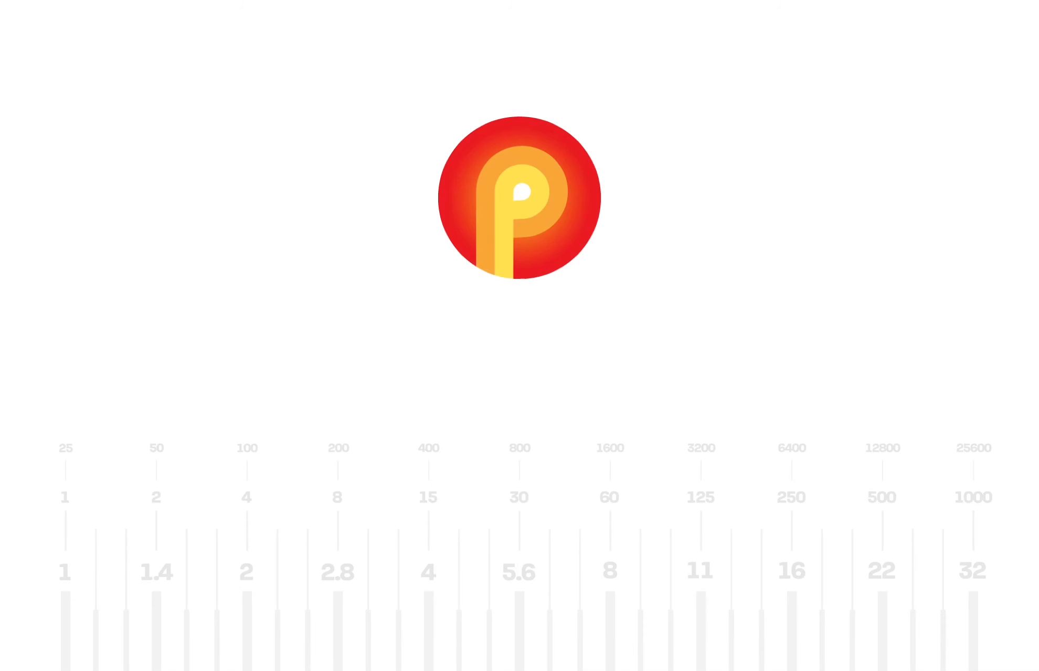